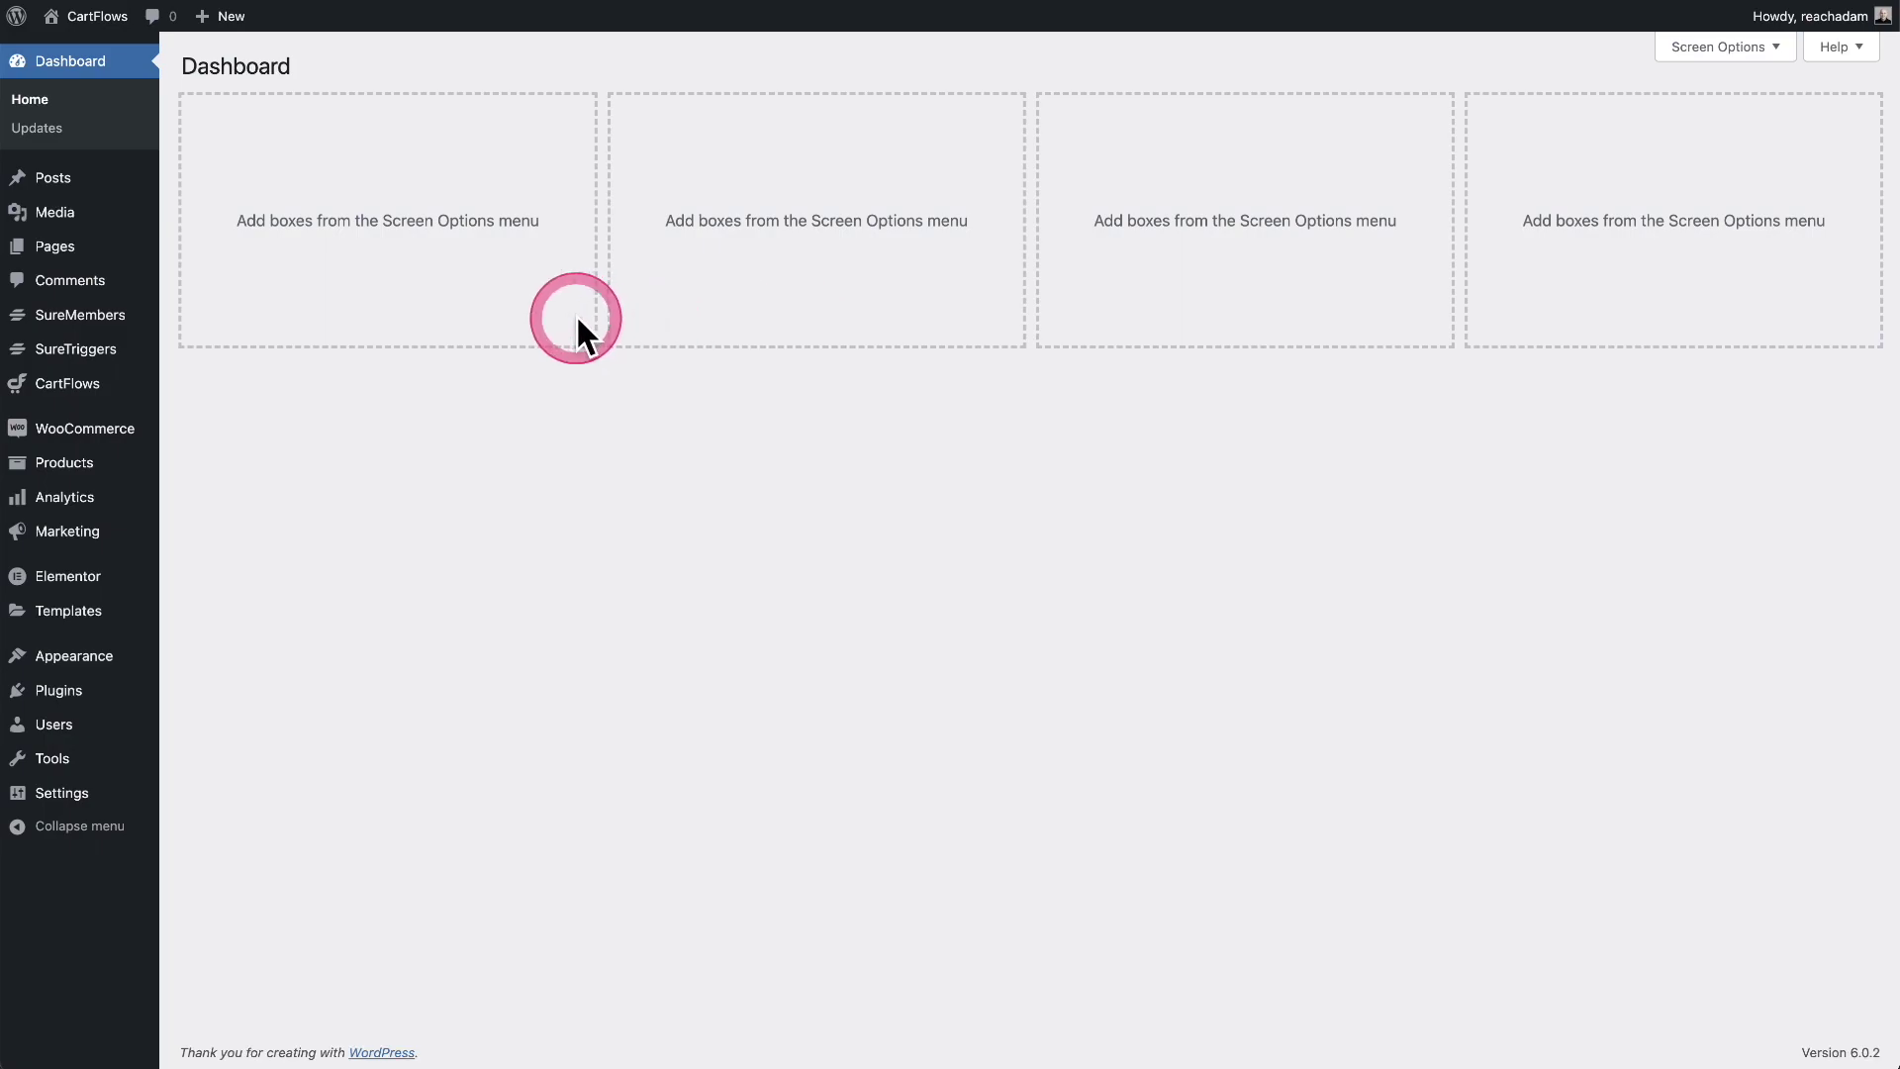
# Open the Prime Membership product's edit page and scroll to its Add Access Groups box
pyautogui.click(107, 327)
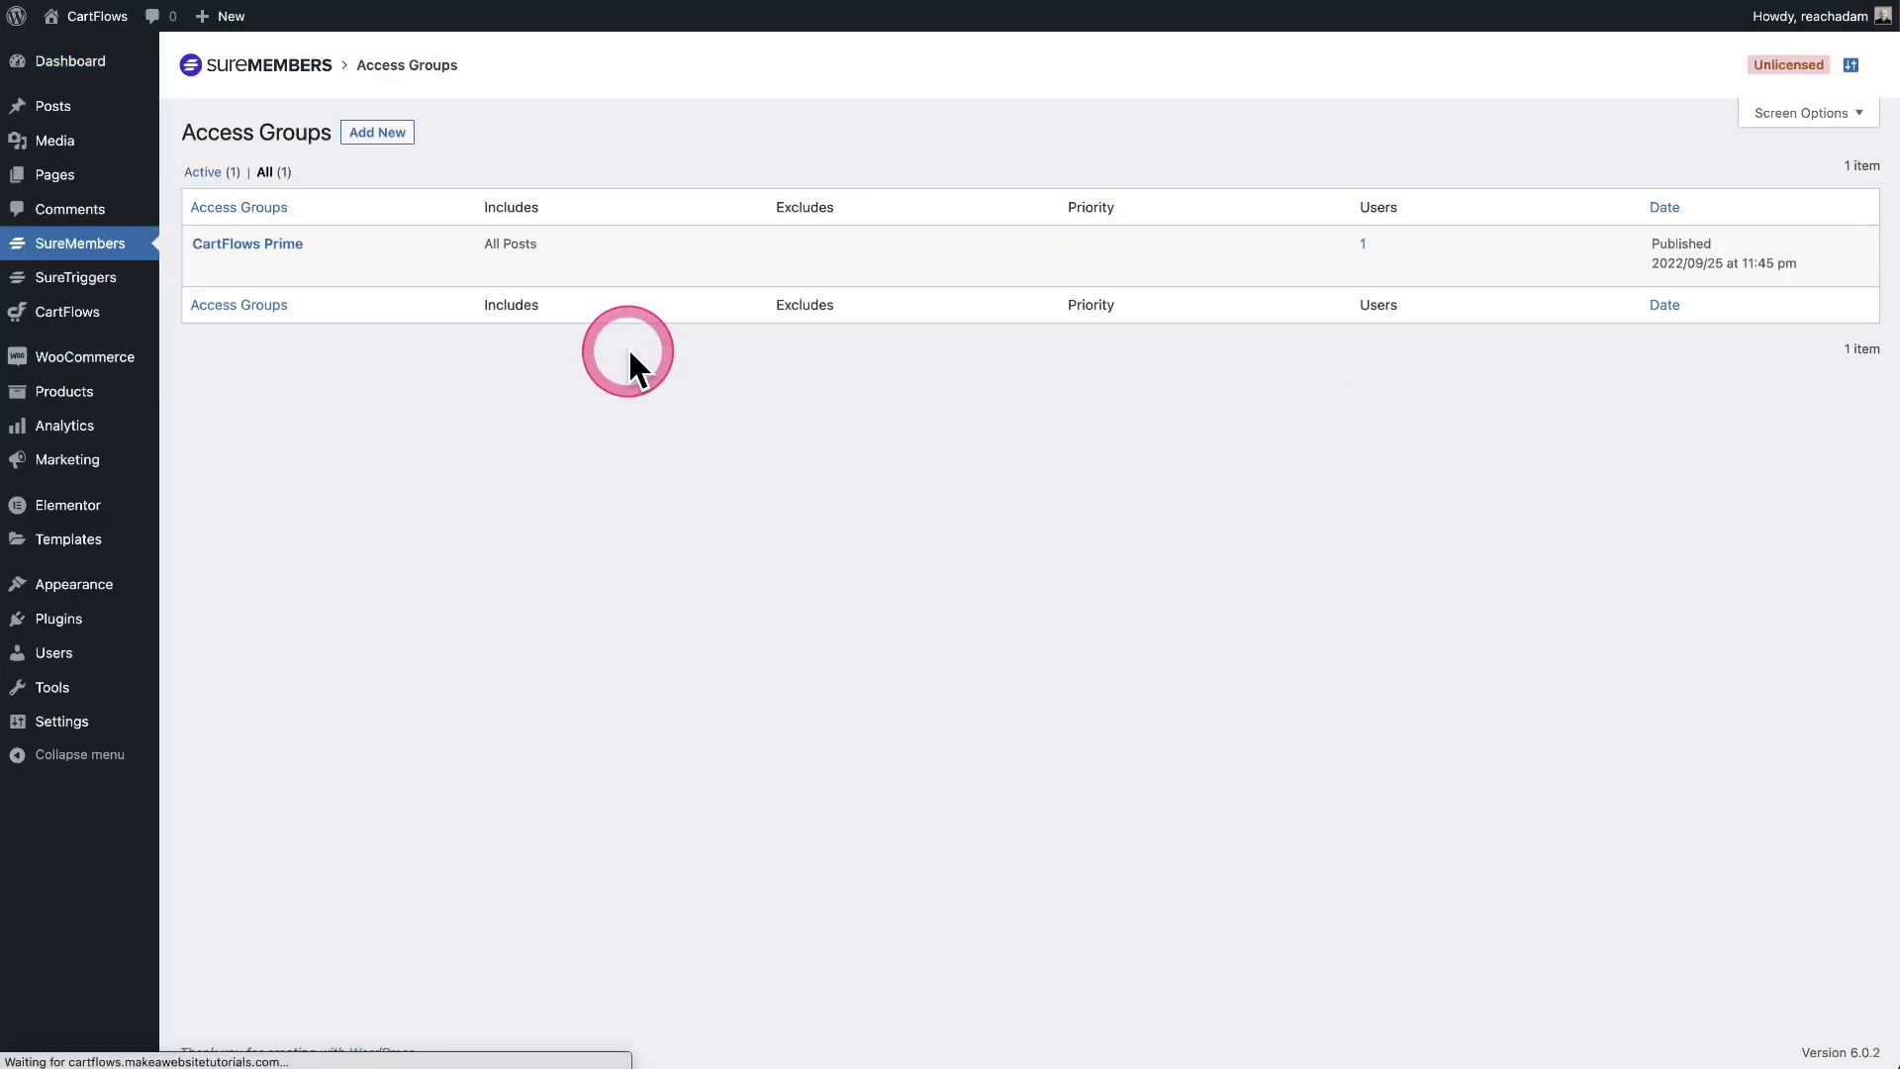
pyautogui.moveTo(309, 250)
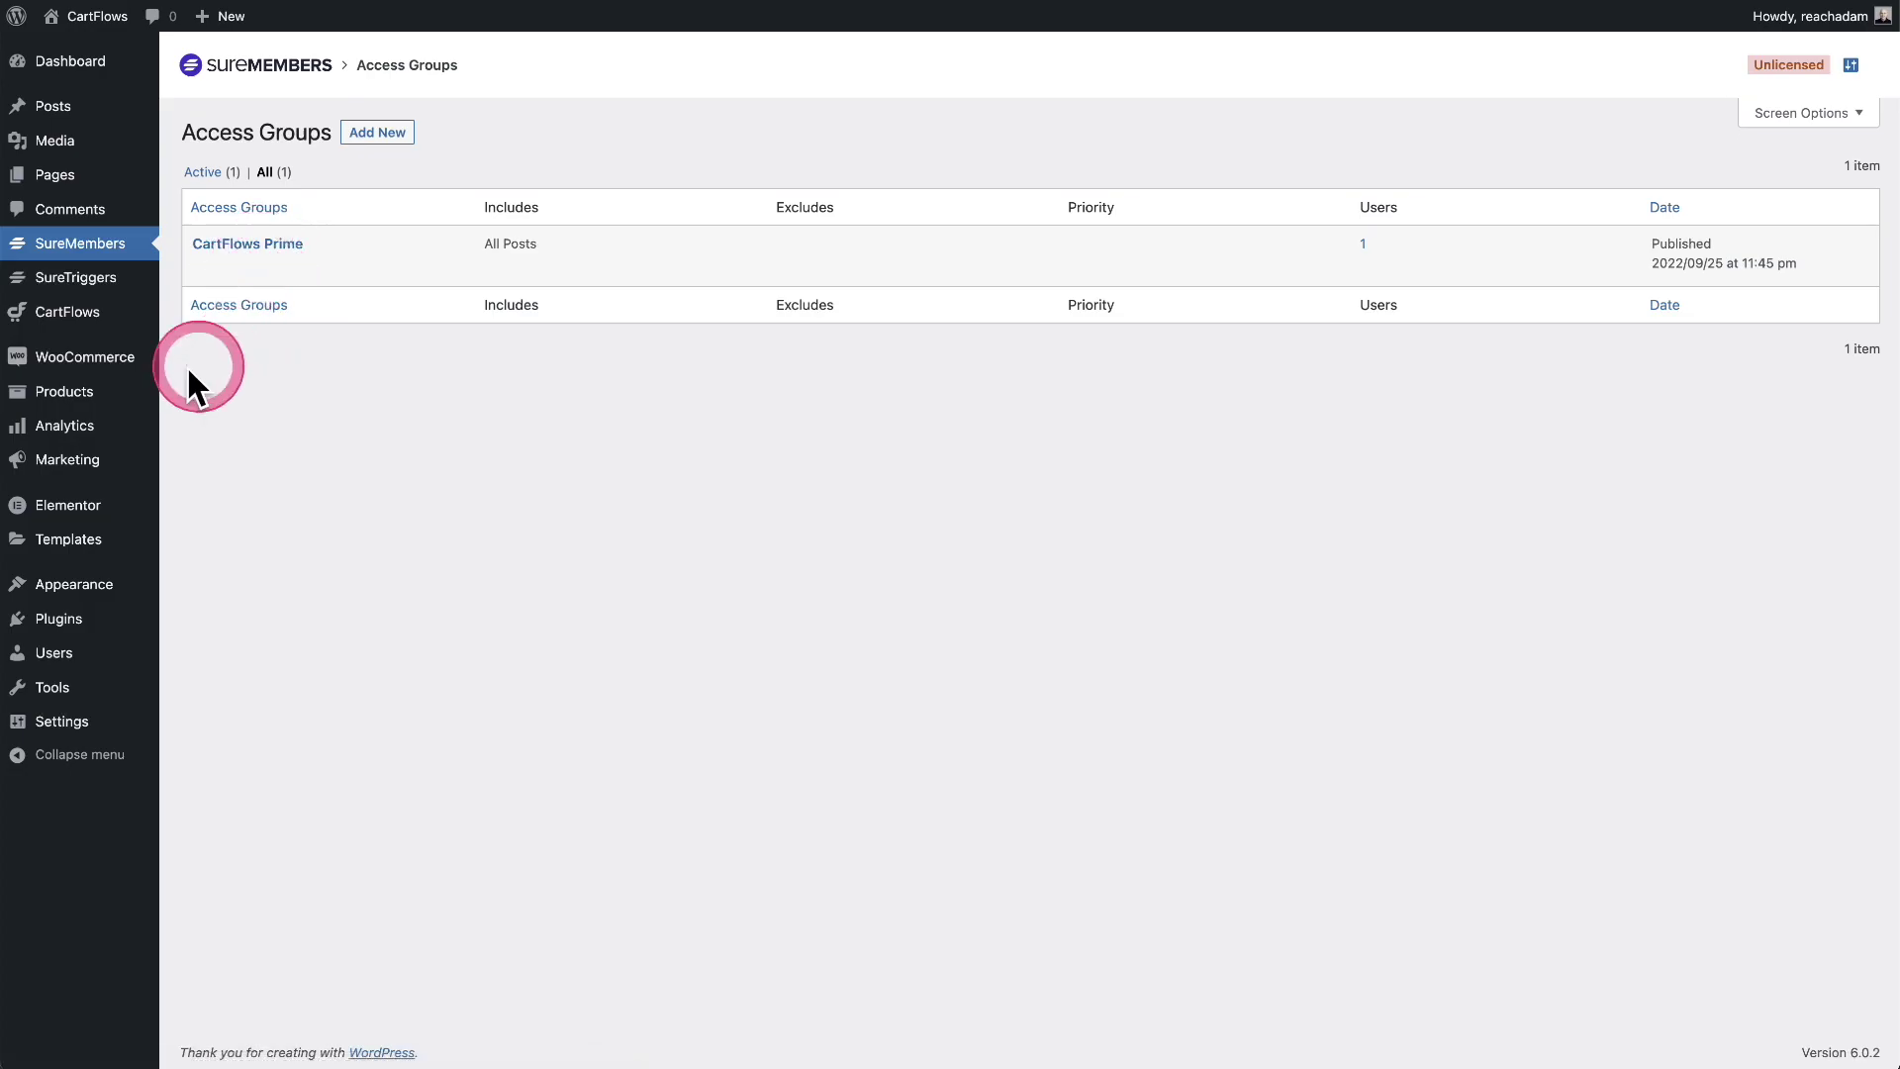
pyautogui.moveTo(93, 400)
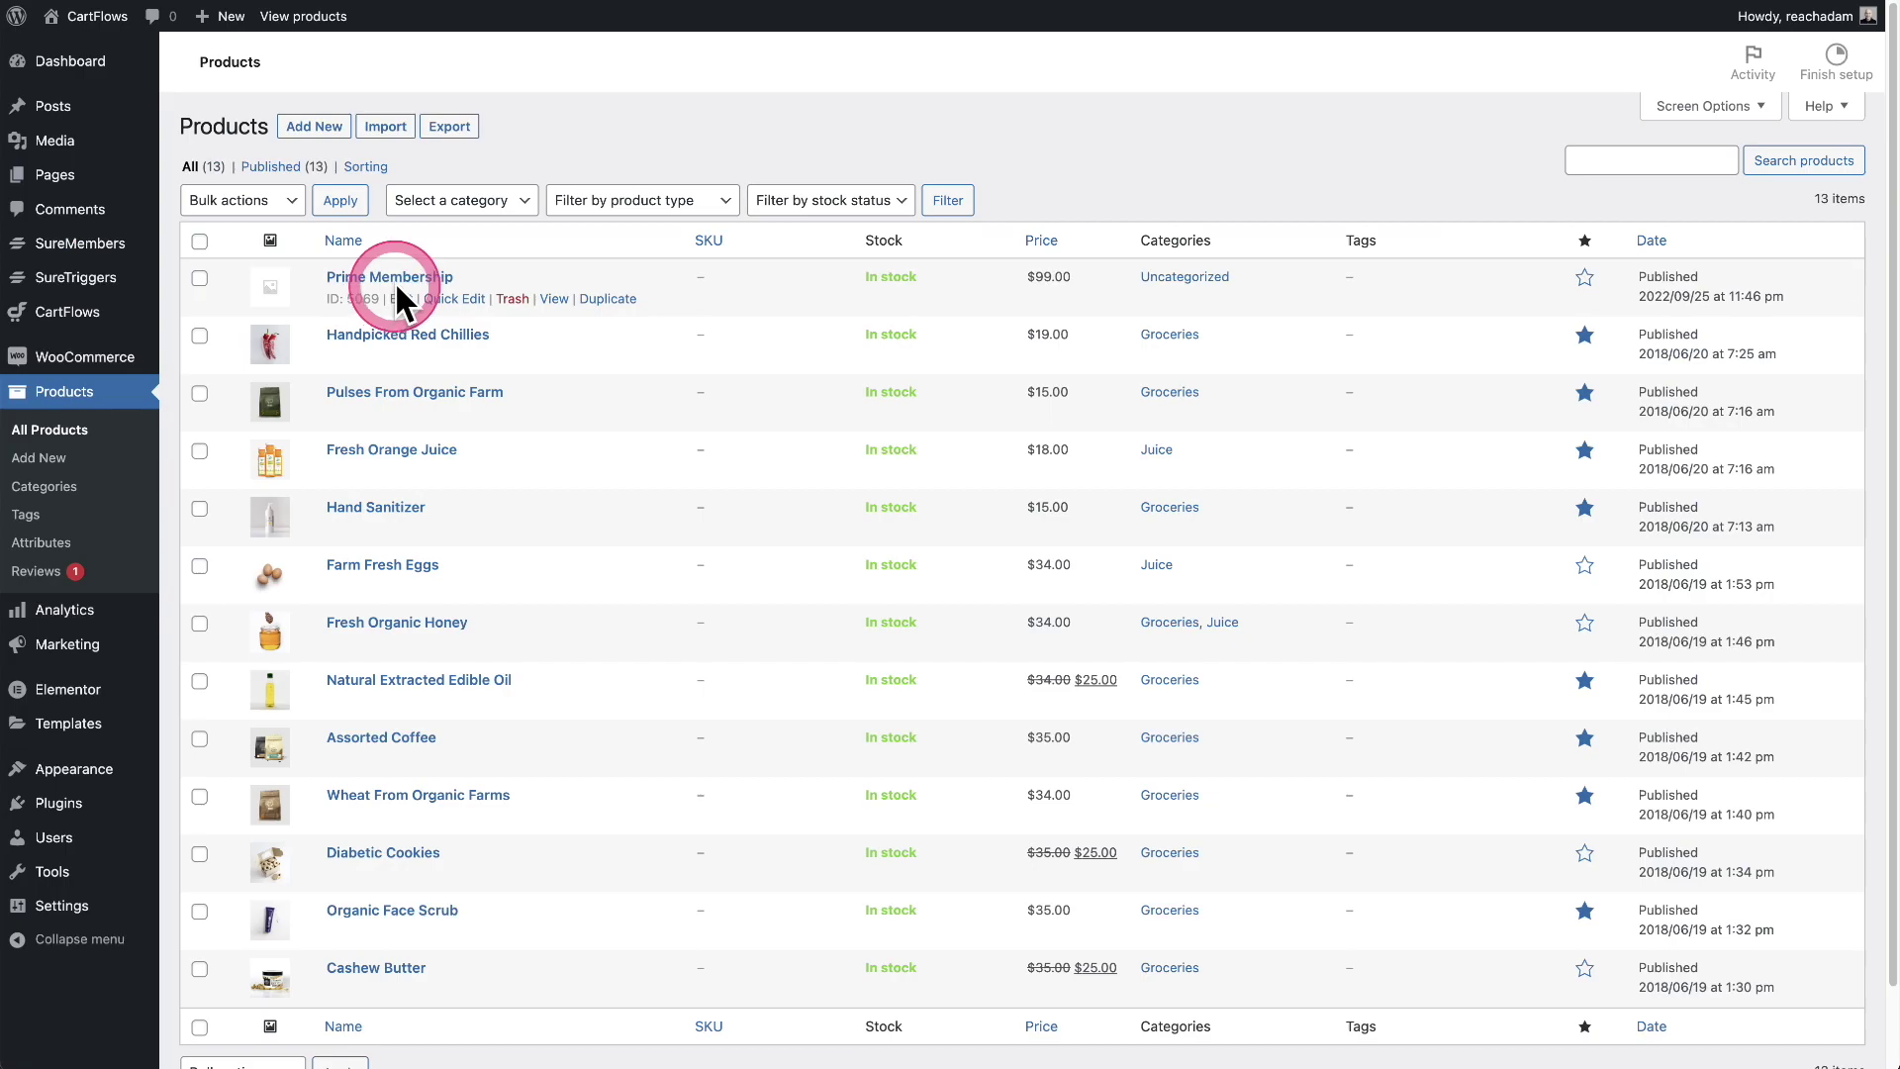
pyautogui.click(394, 279)
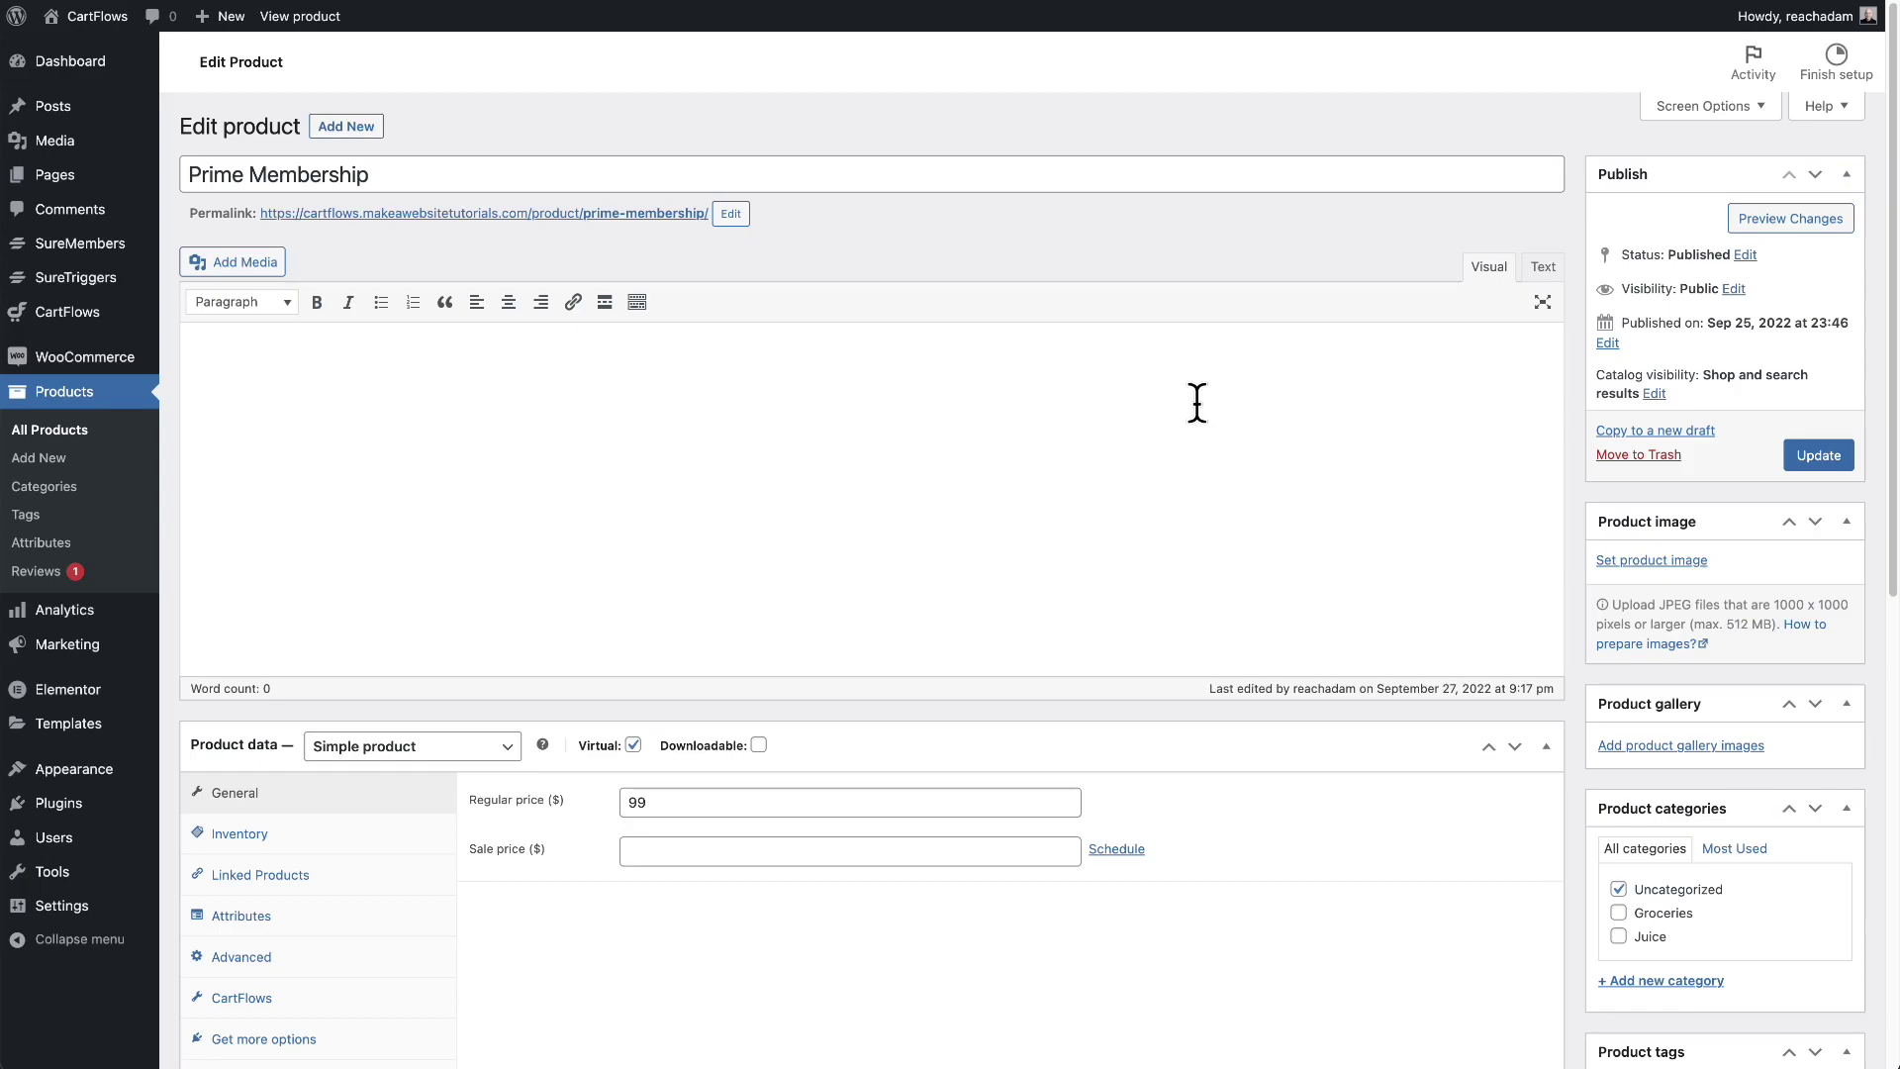
pyautogui.scroll(-3, 990, 475)
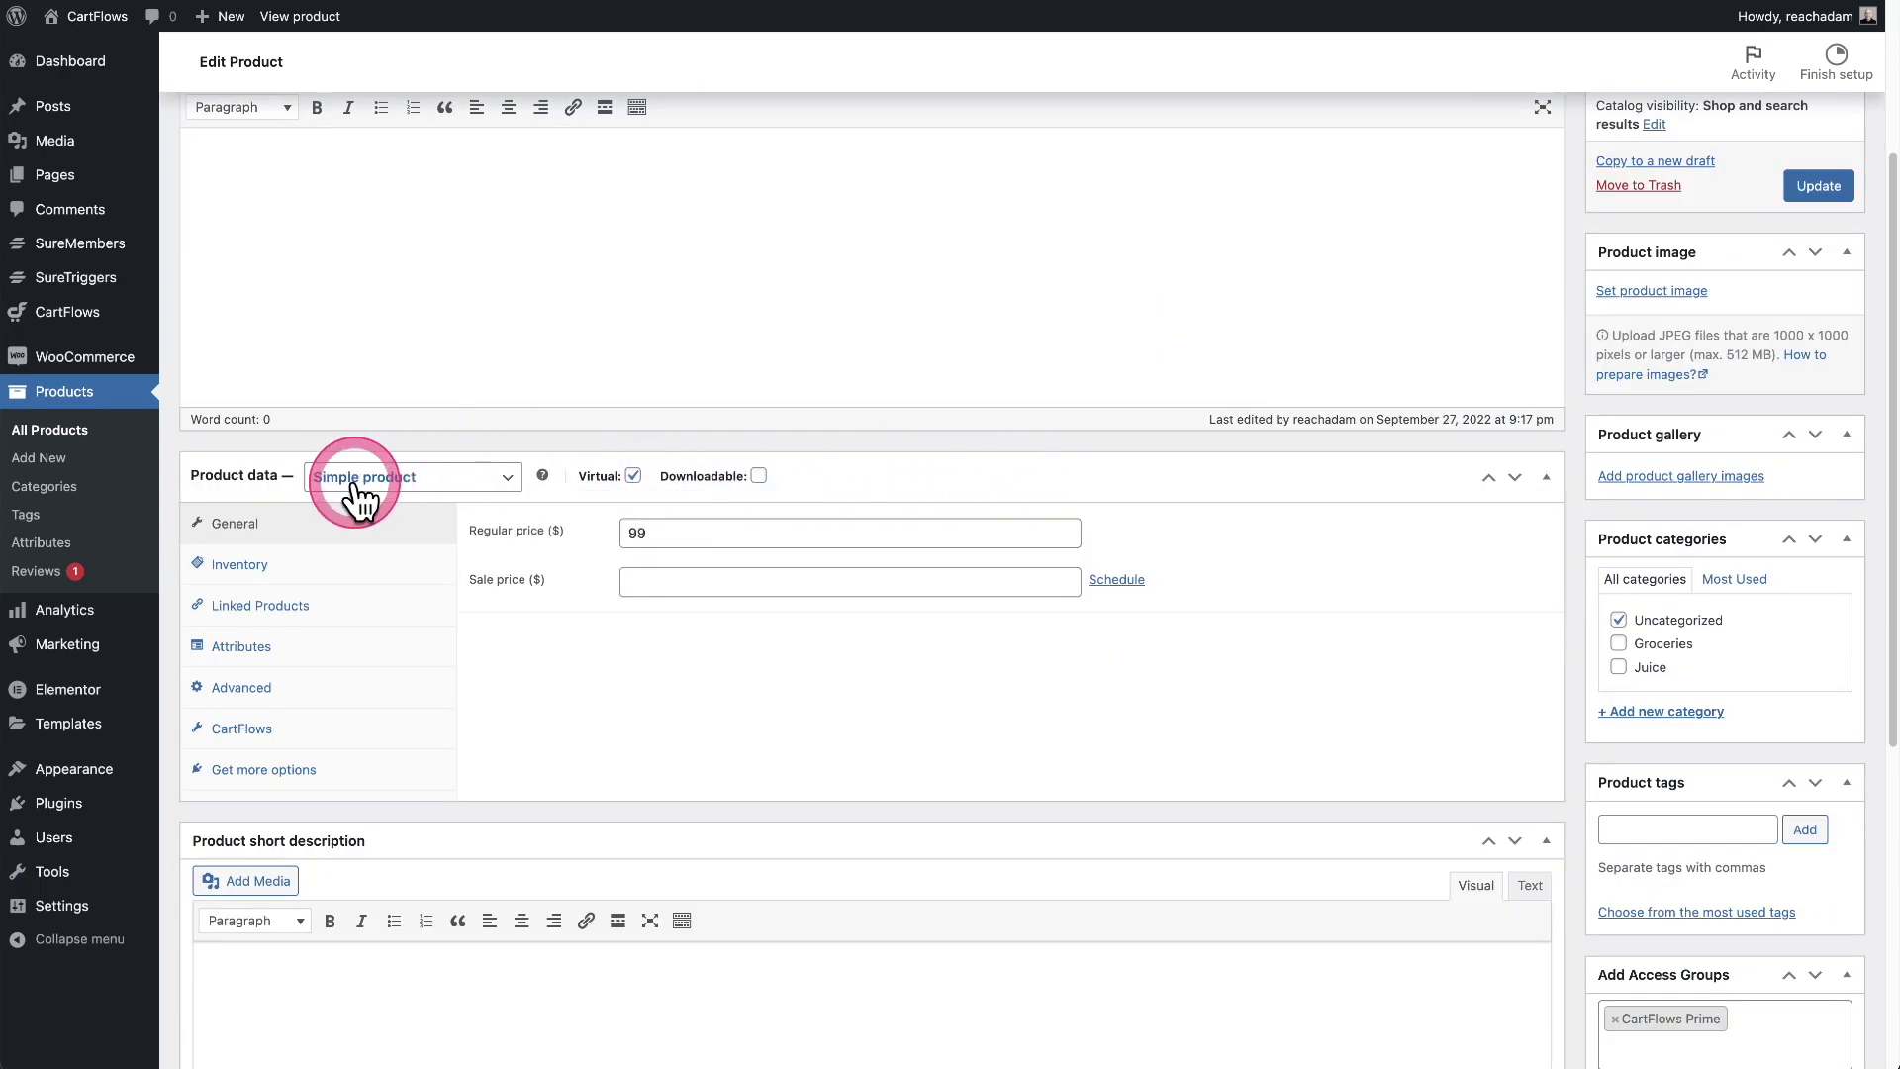
pyautogui.scroll(-6, 1518, 458)
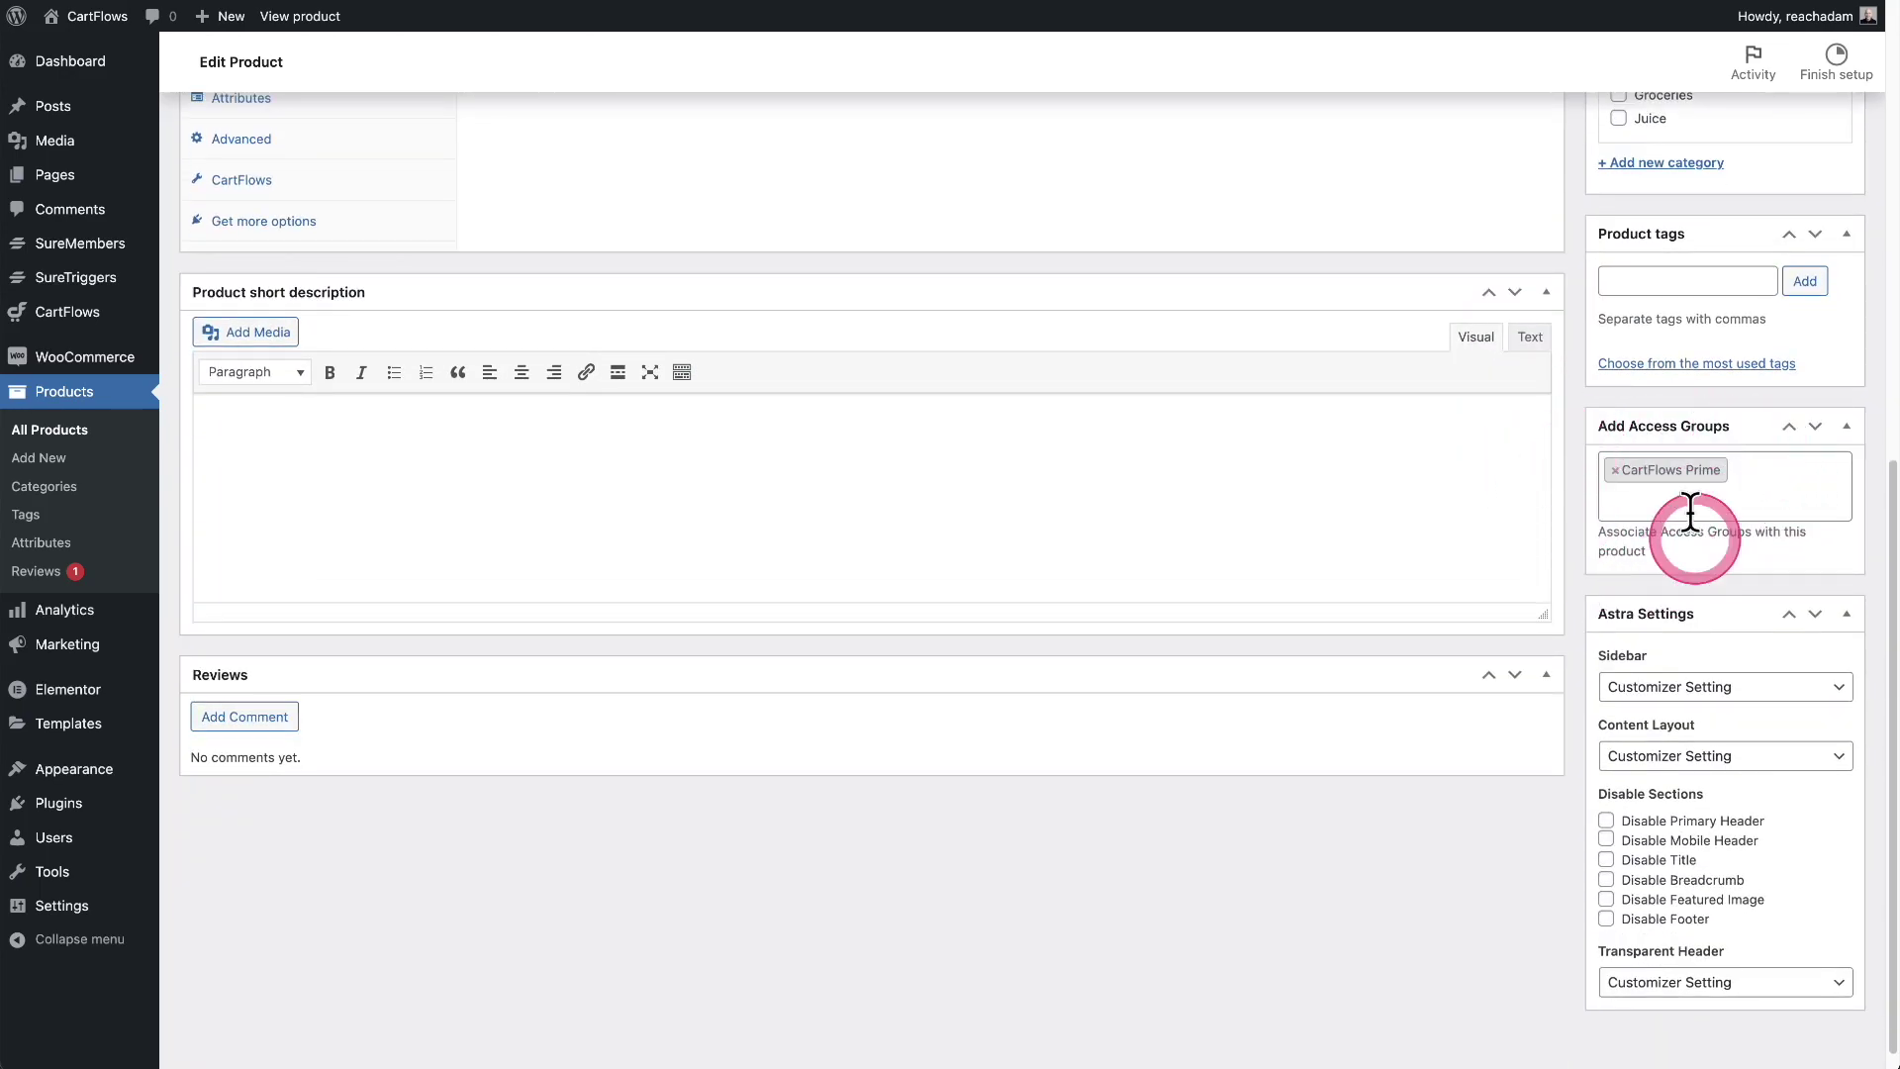
# Remove CartFlows Prime from Prime Membership, then search 'car' and re-add it
pyautogui.click(1614, 471)
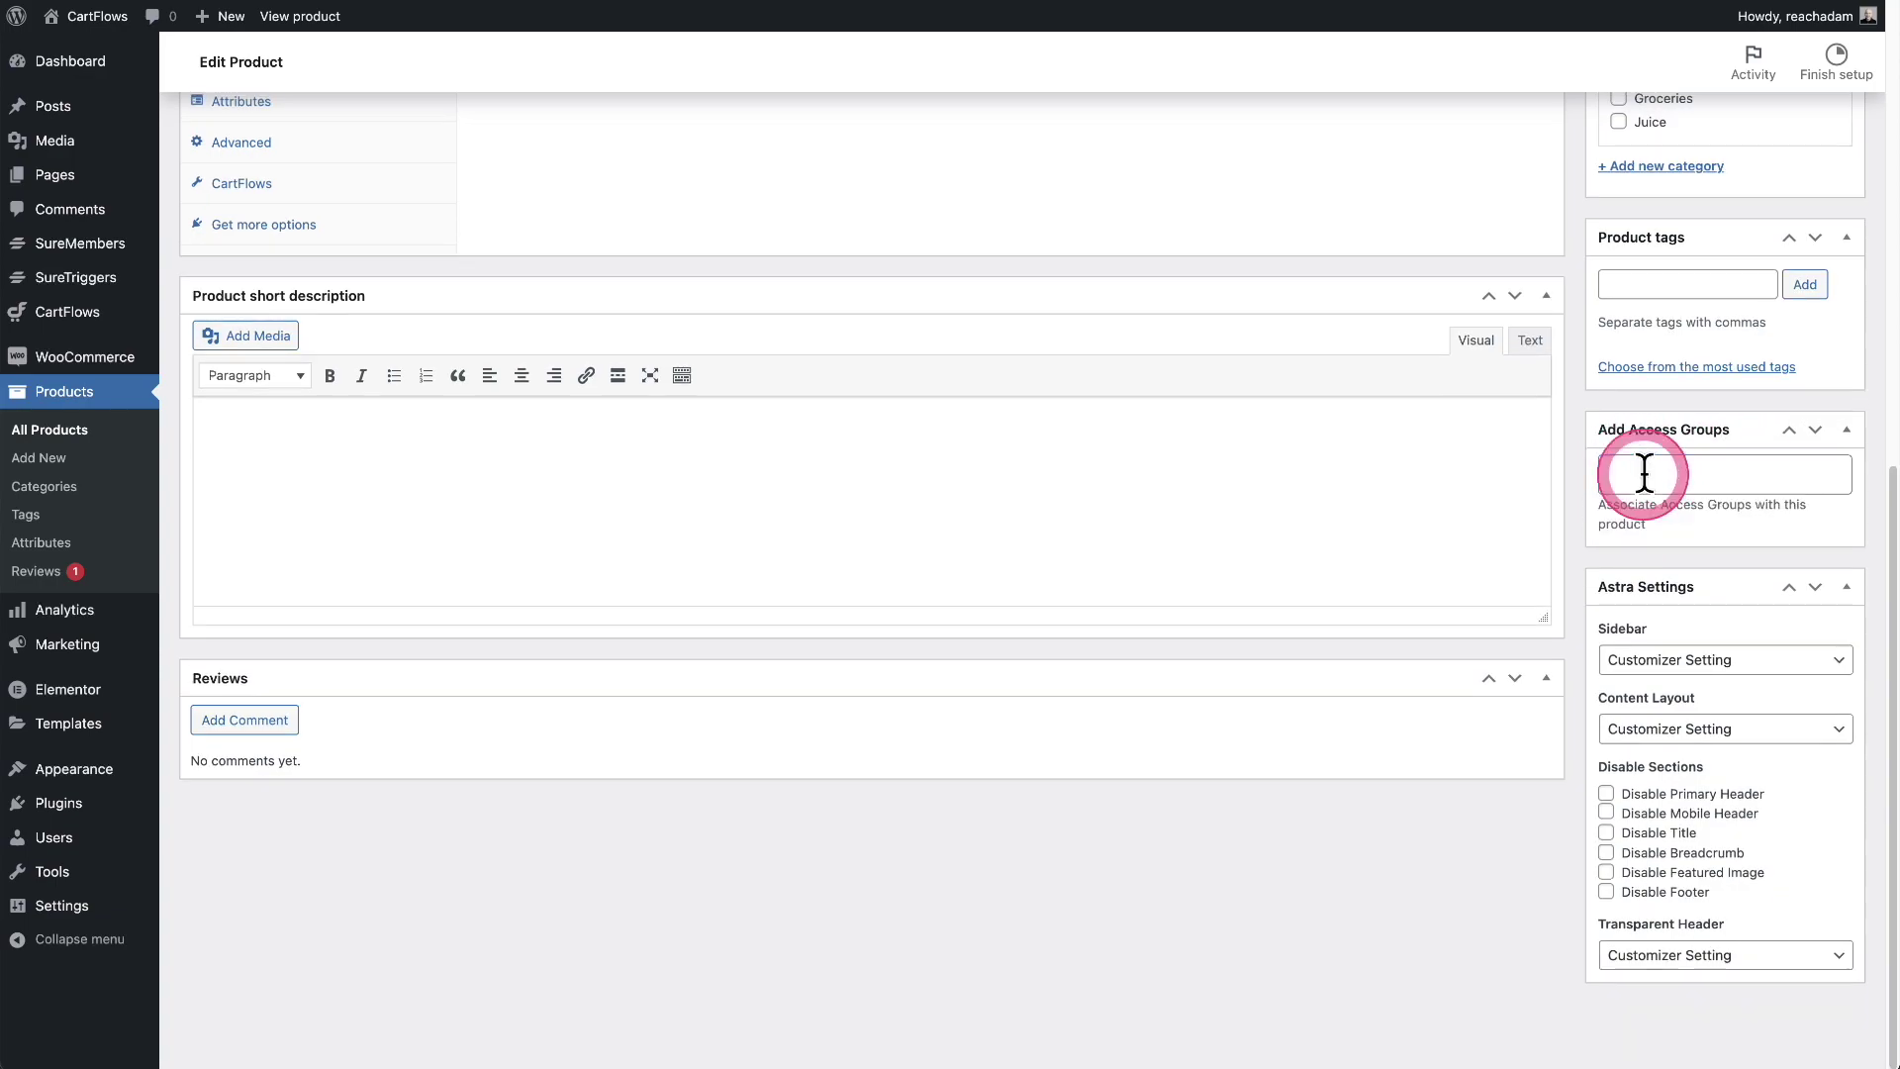
pyautogui.click(1643, 473)
pyautogui.write('car')
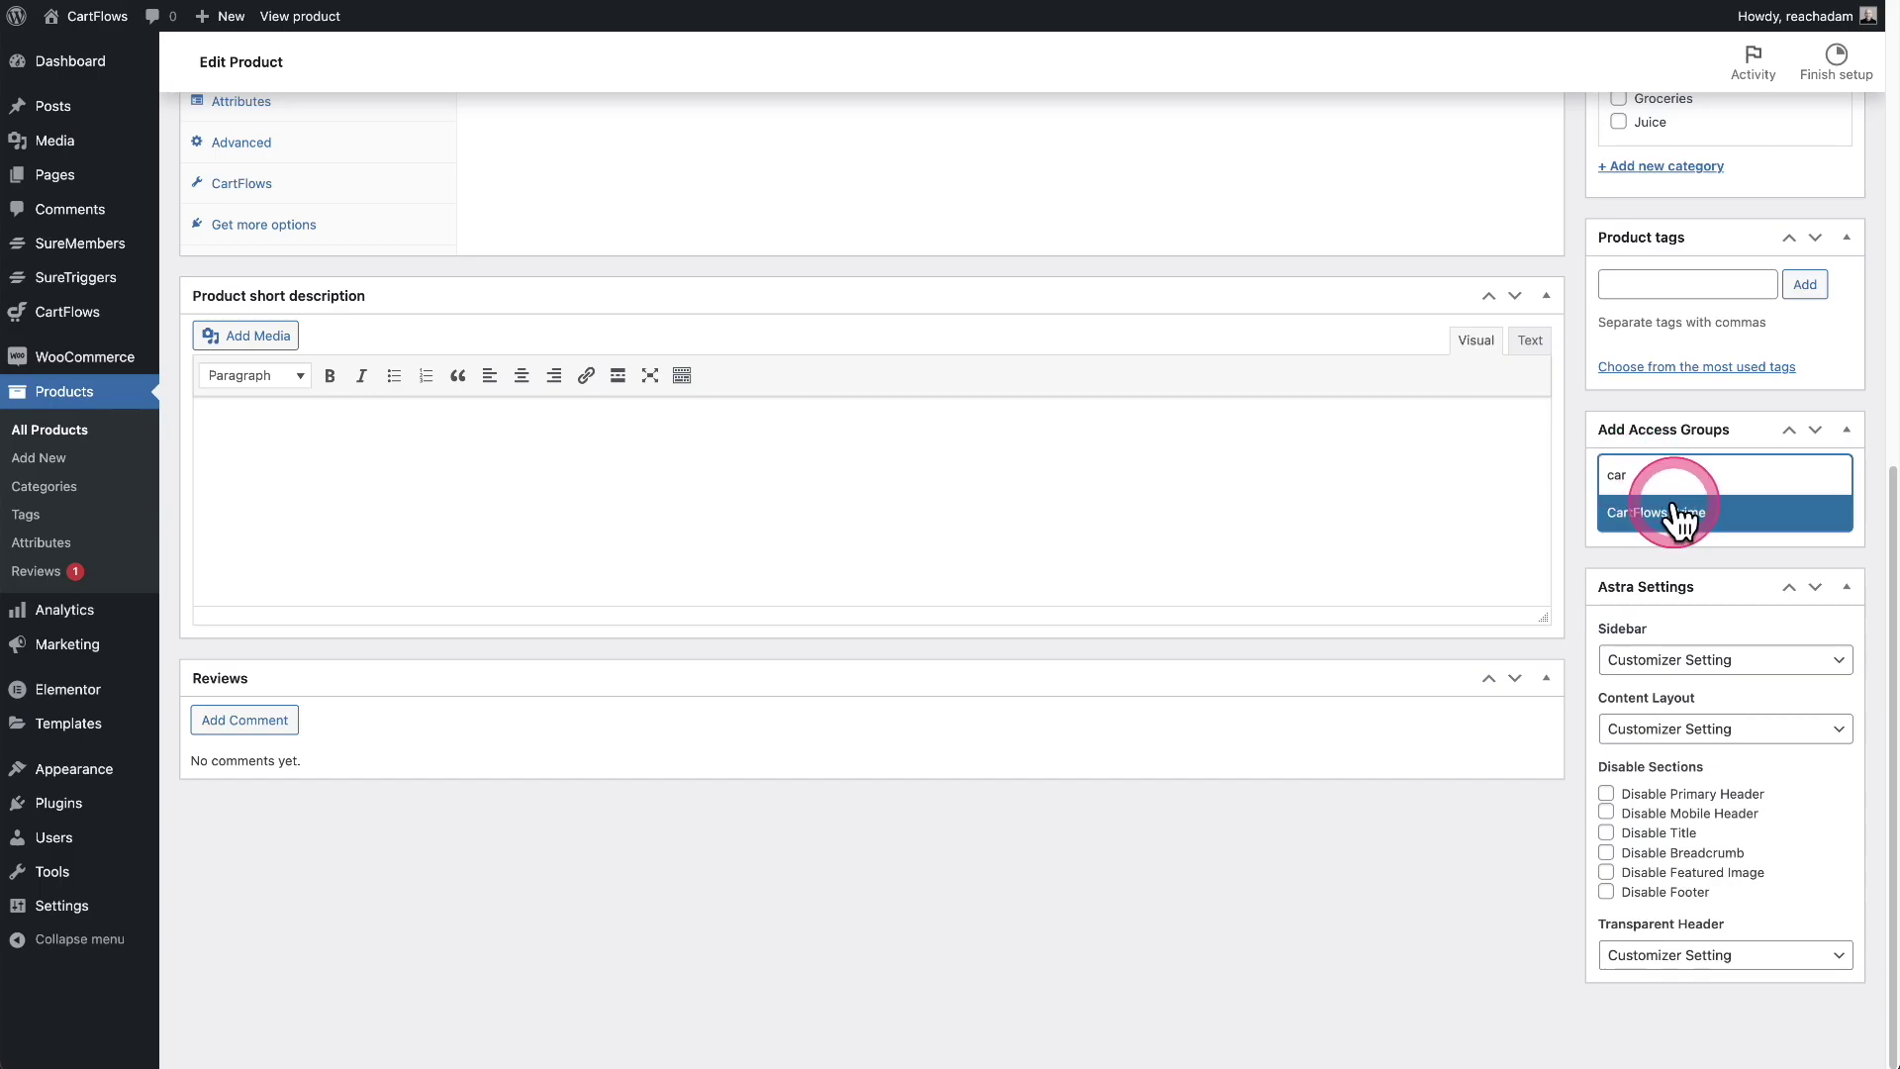
pyautogui.click(1679, 513)
pyautogui.scroll(10, 1137, 478)
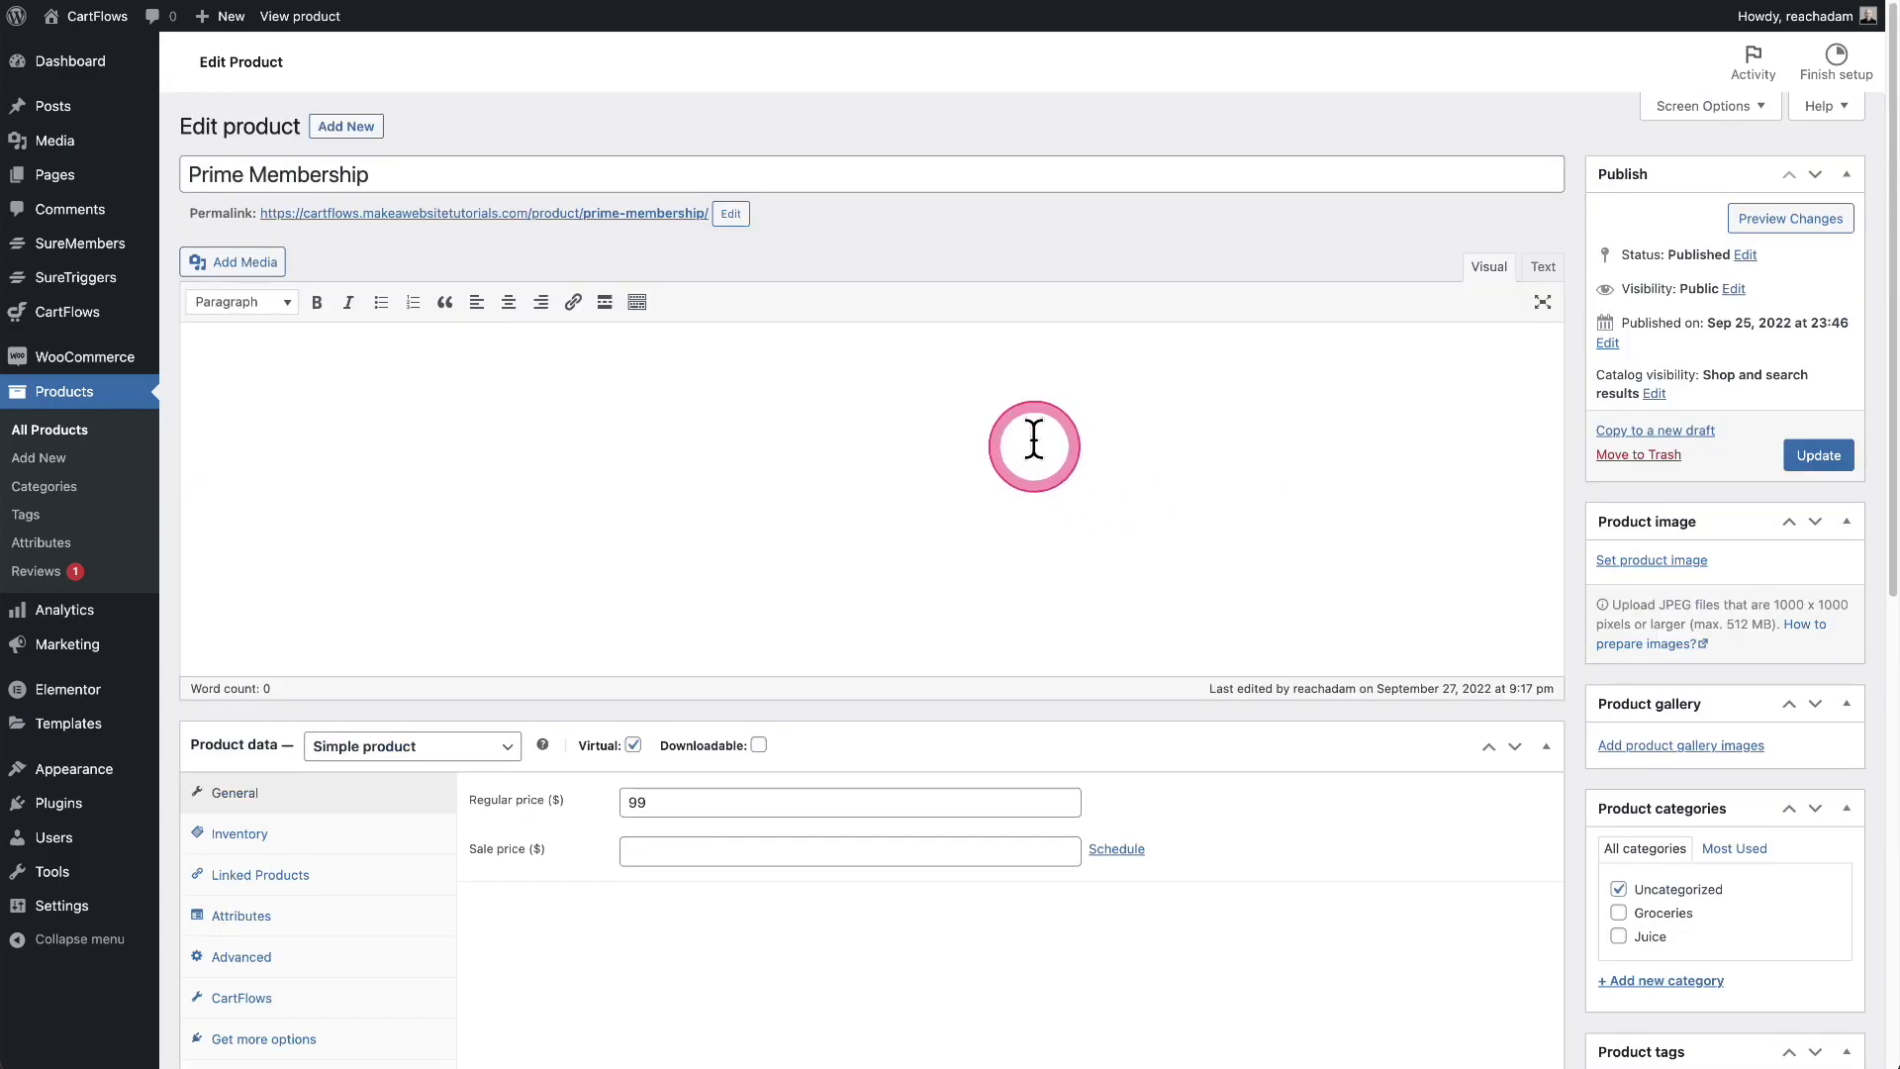
pyautogui.scroll(-8, 990, 465)
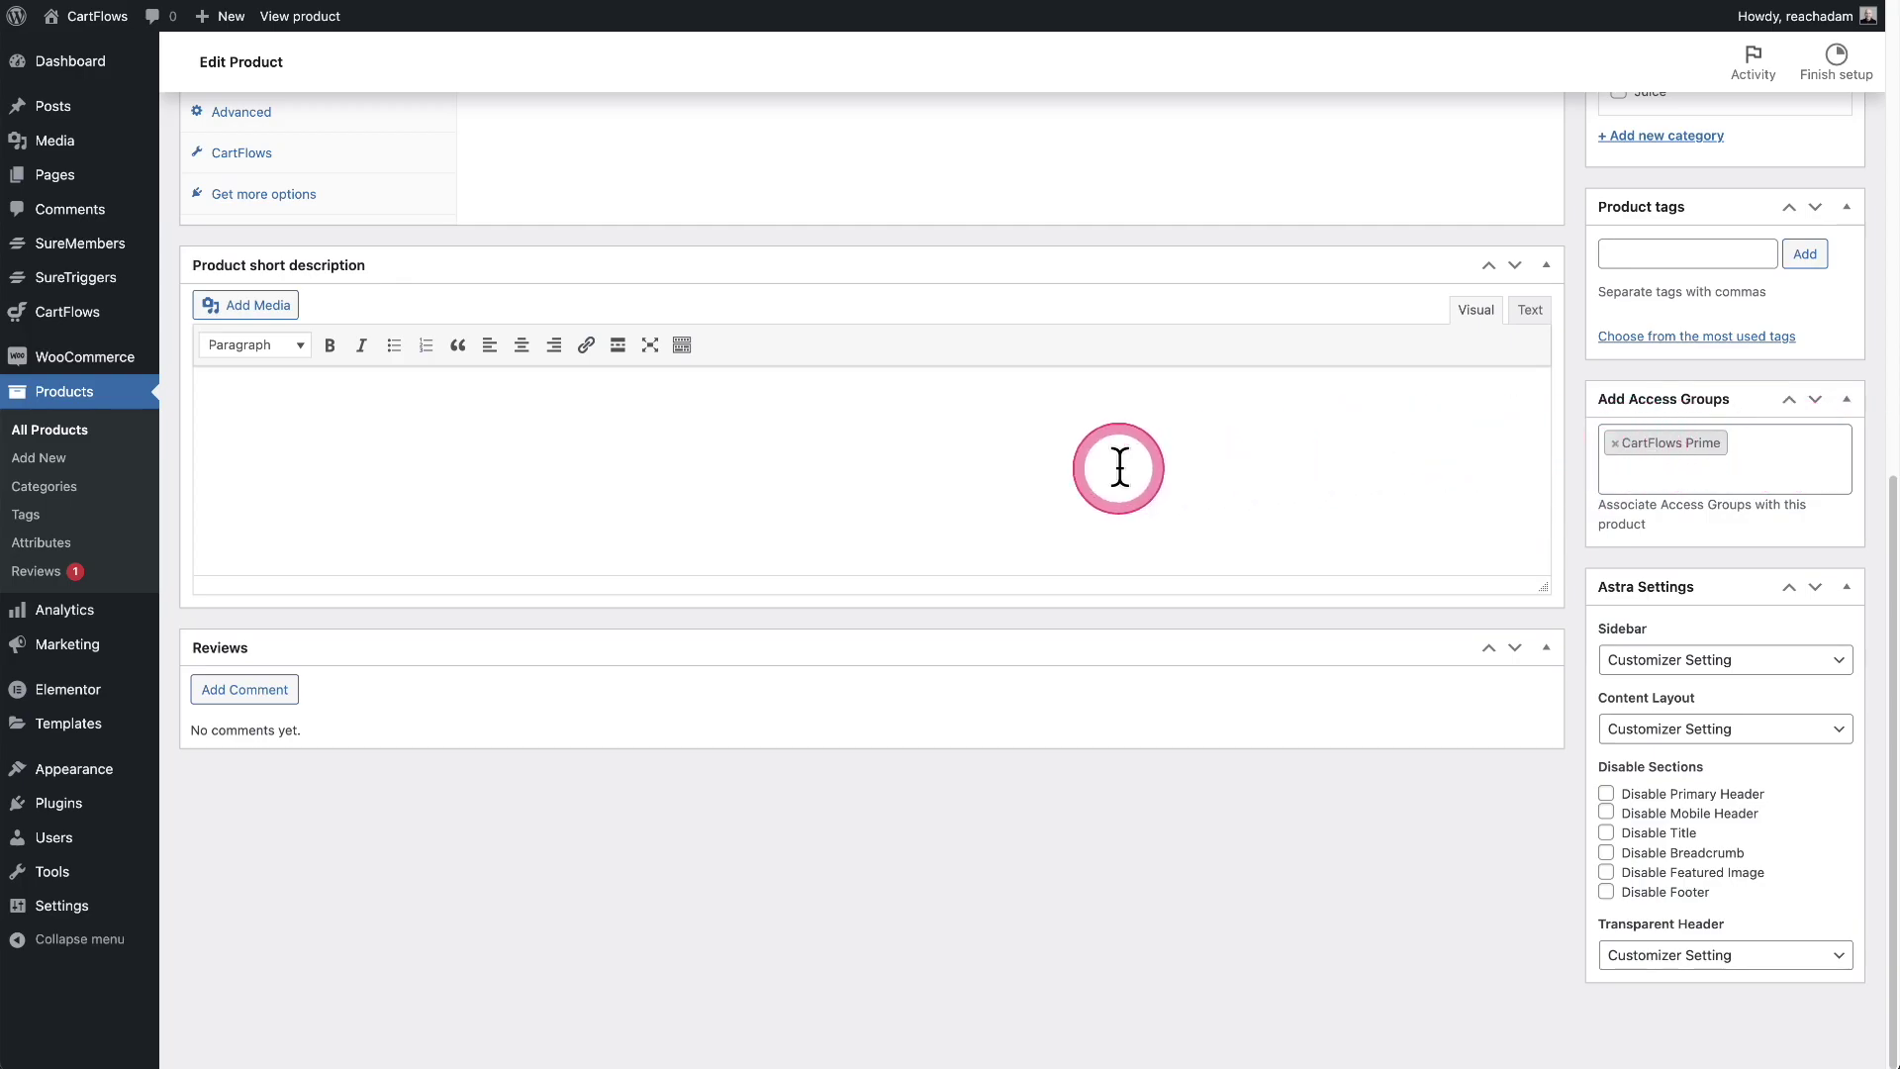
pyautogui.scroll(4, 1205, 472)
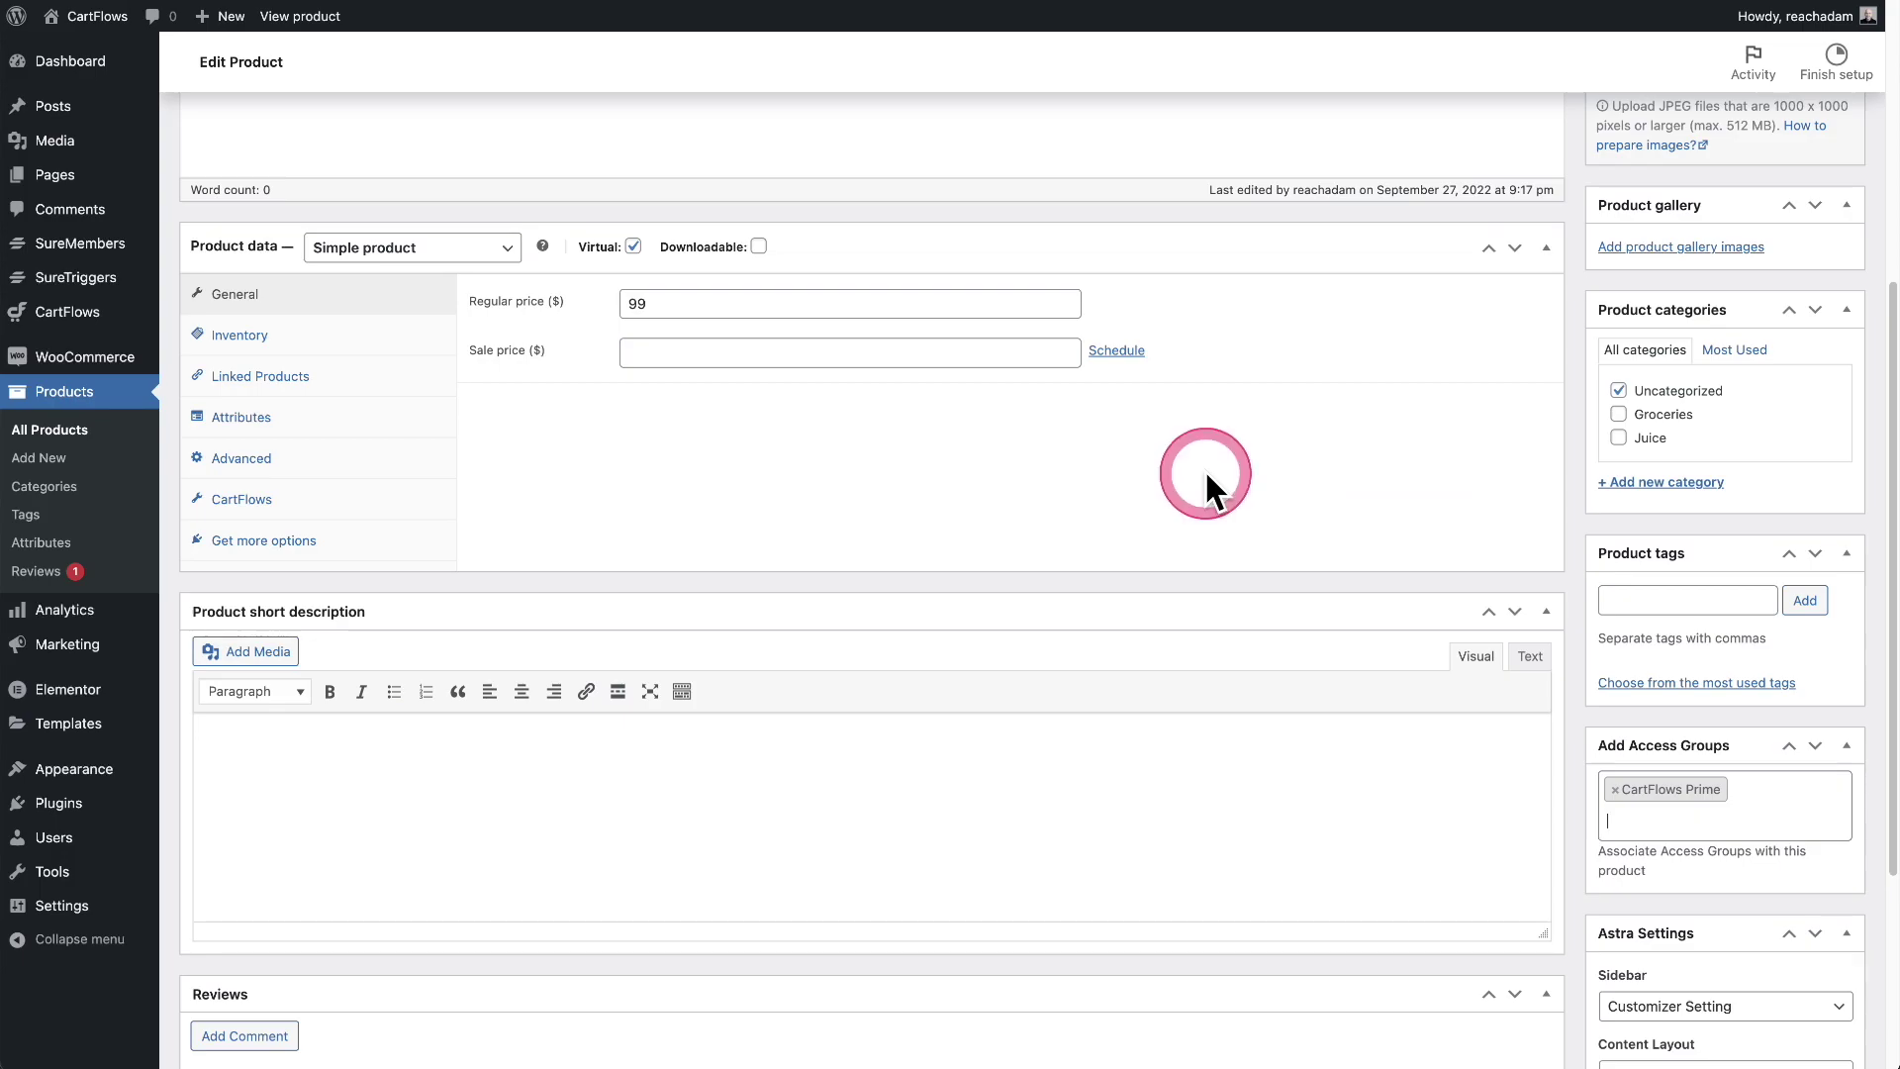
pyautogui.scroll(6, 1205, 475)
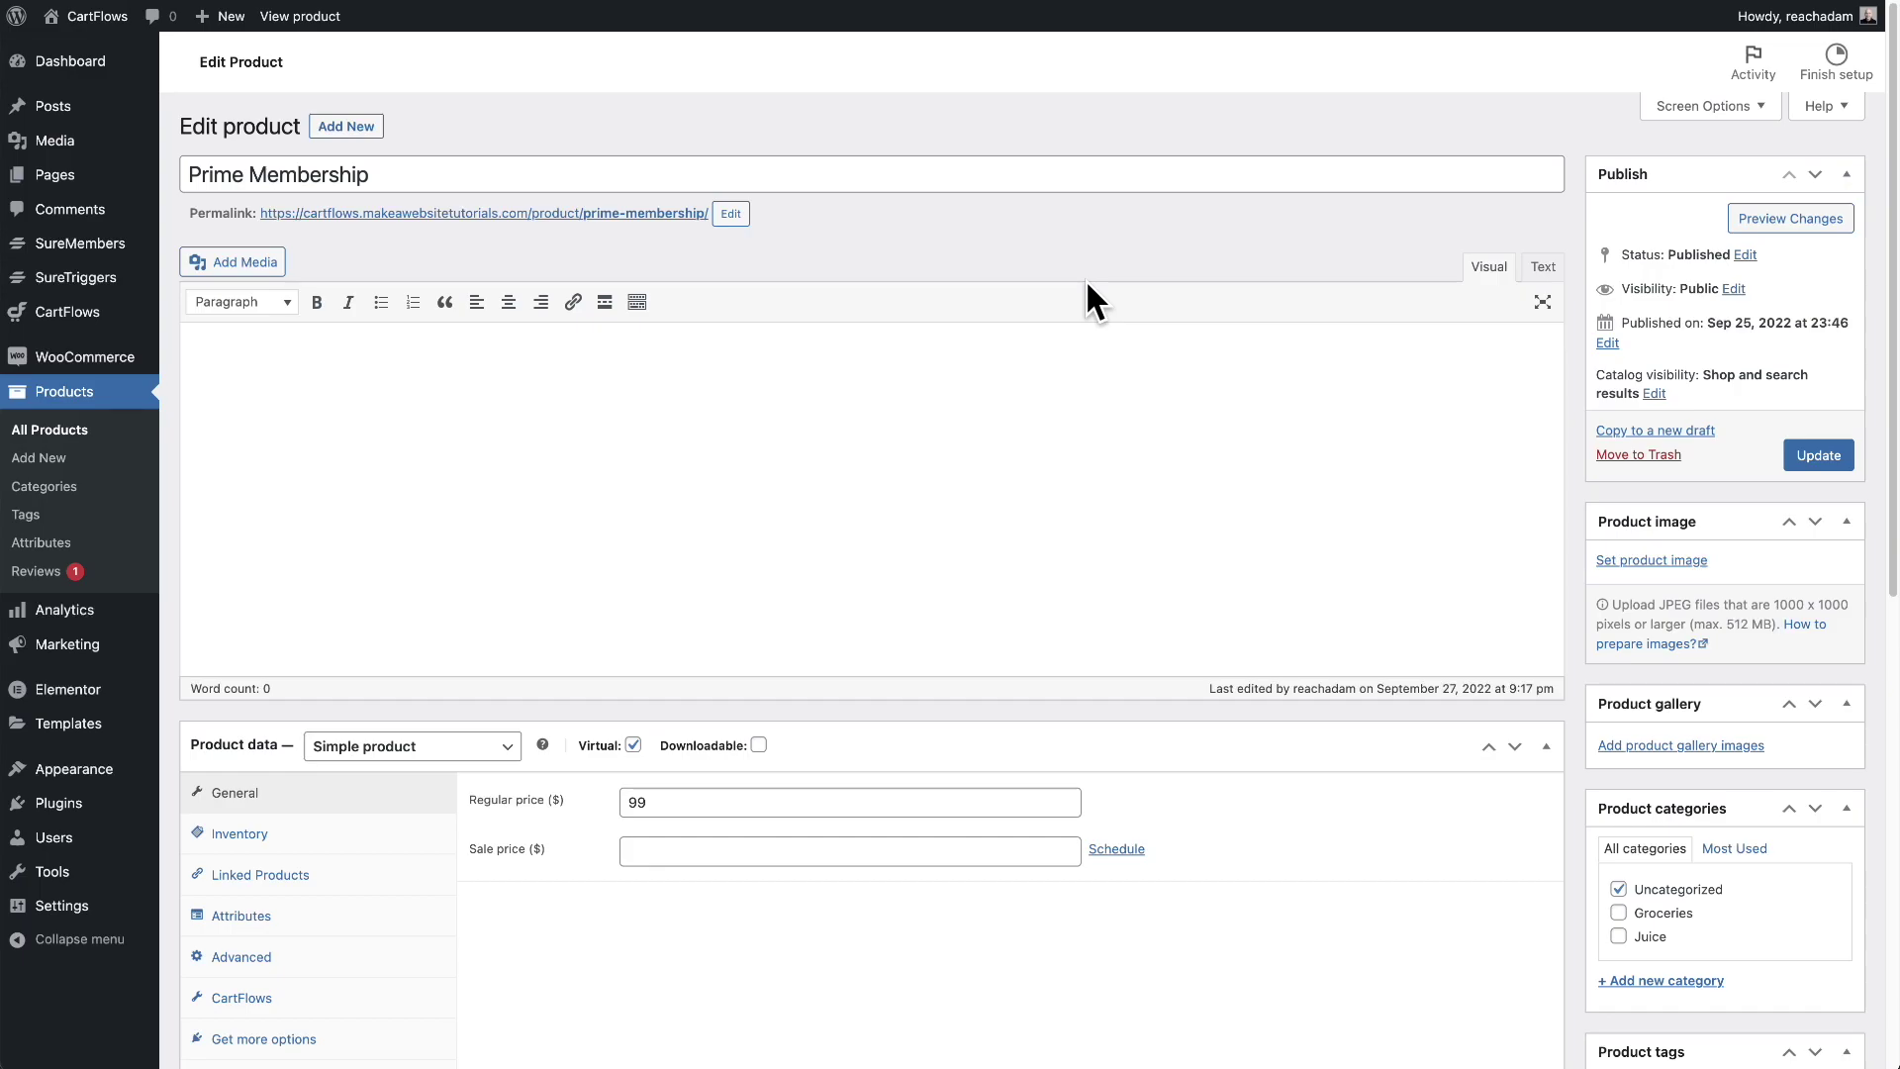
# Open the admin user's profile from the Users list and scroll through it
pyautogui.click(47, 843)
pyautogui.click(317, 220)
pyautogui.scroll(-20, 1225, 534)
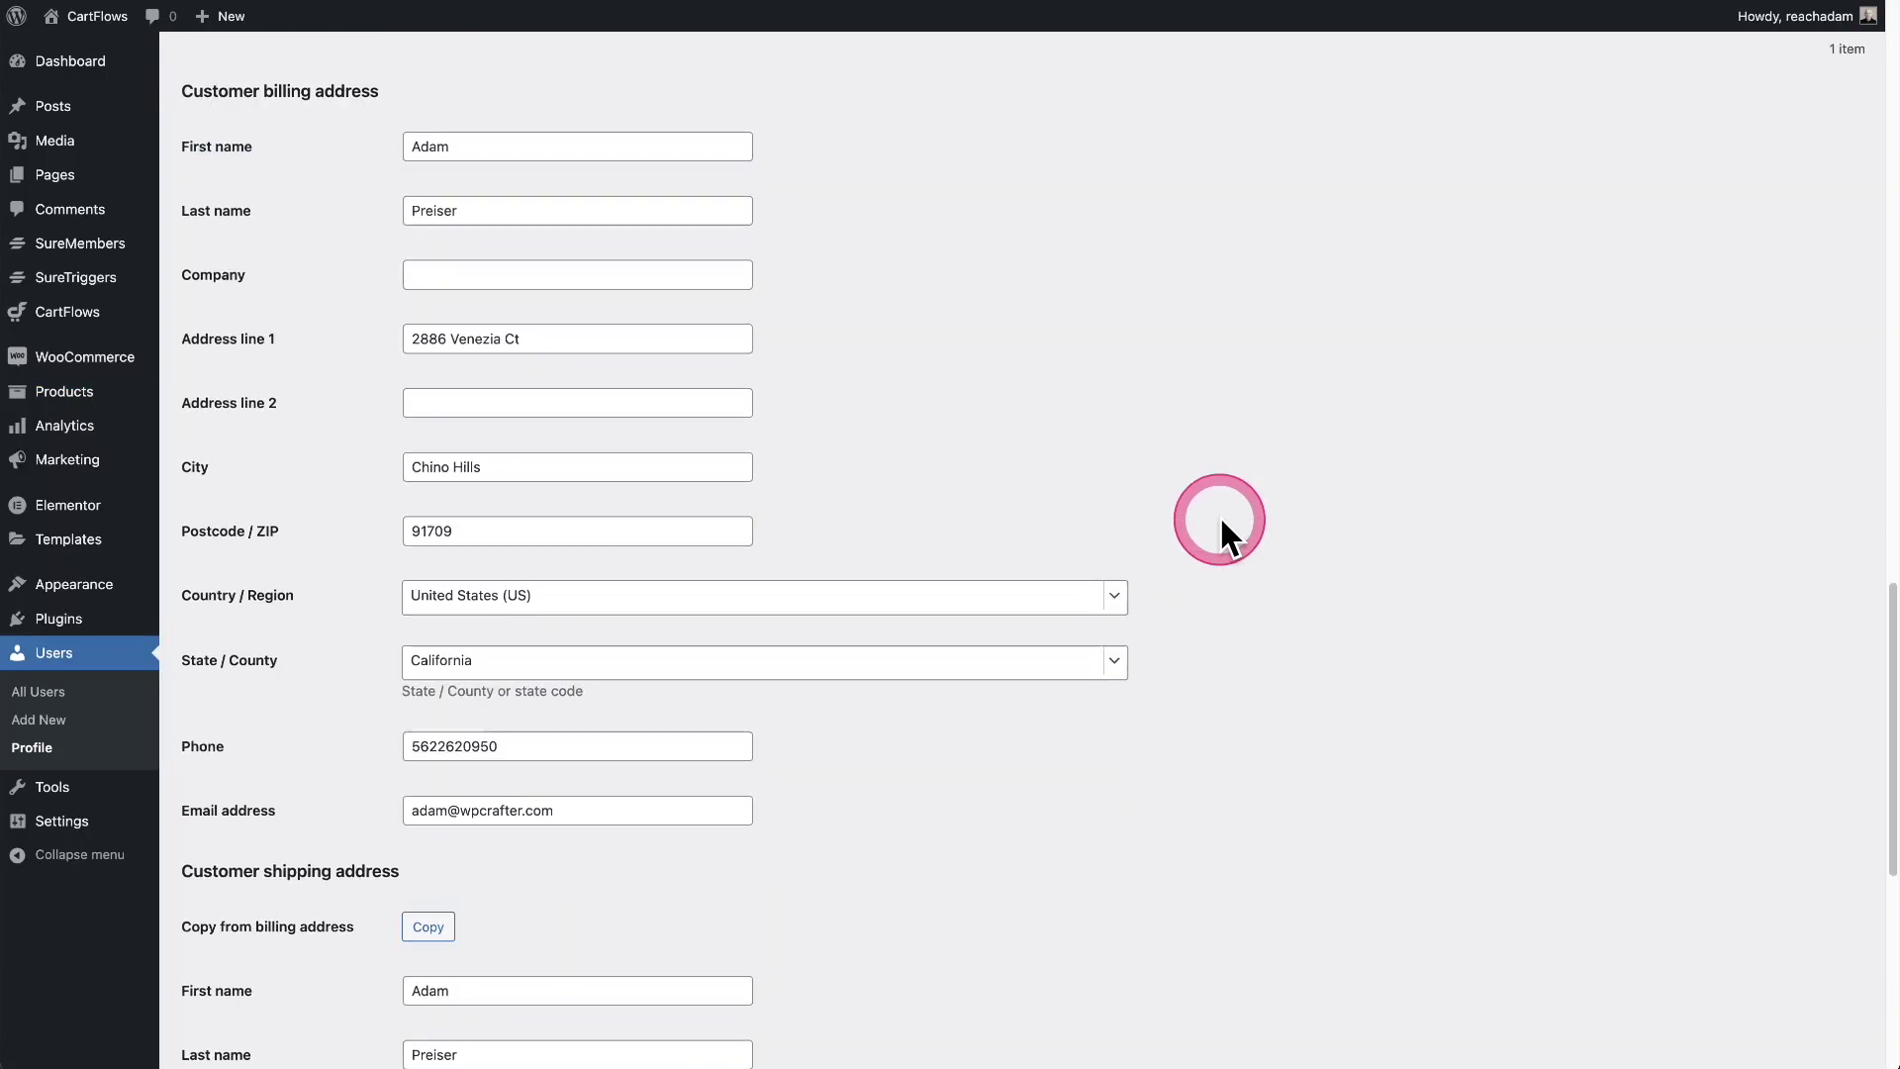
pyautogui.scroll(6, 1219, 515)
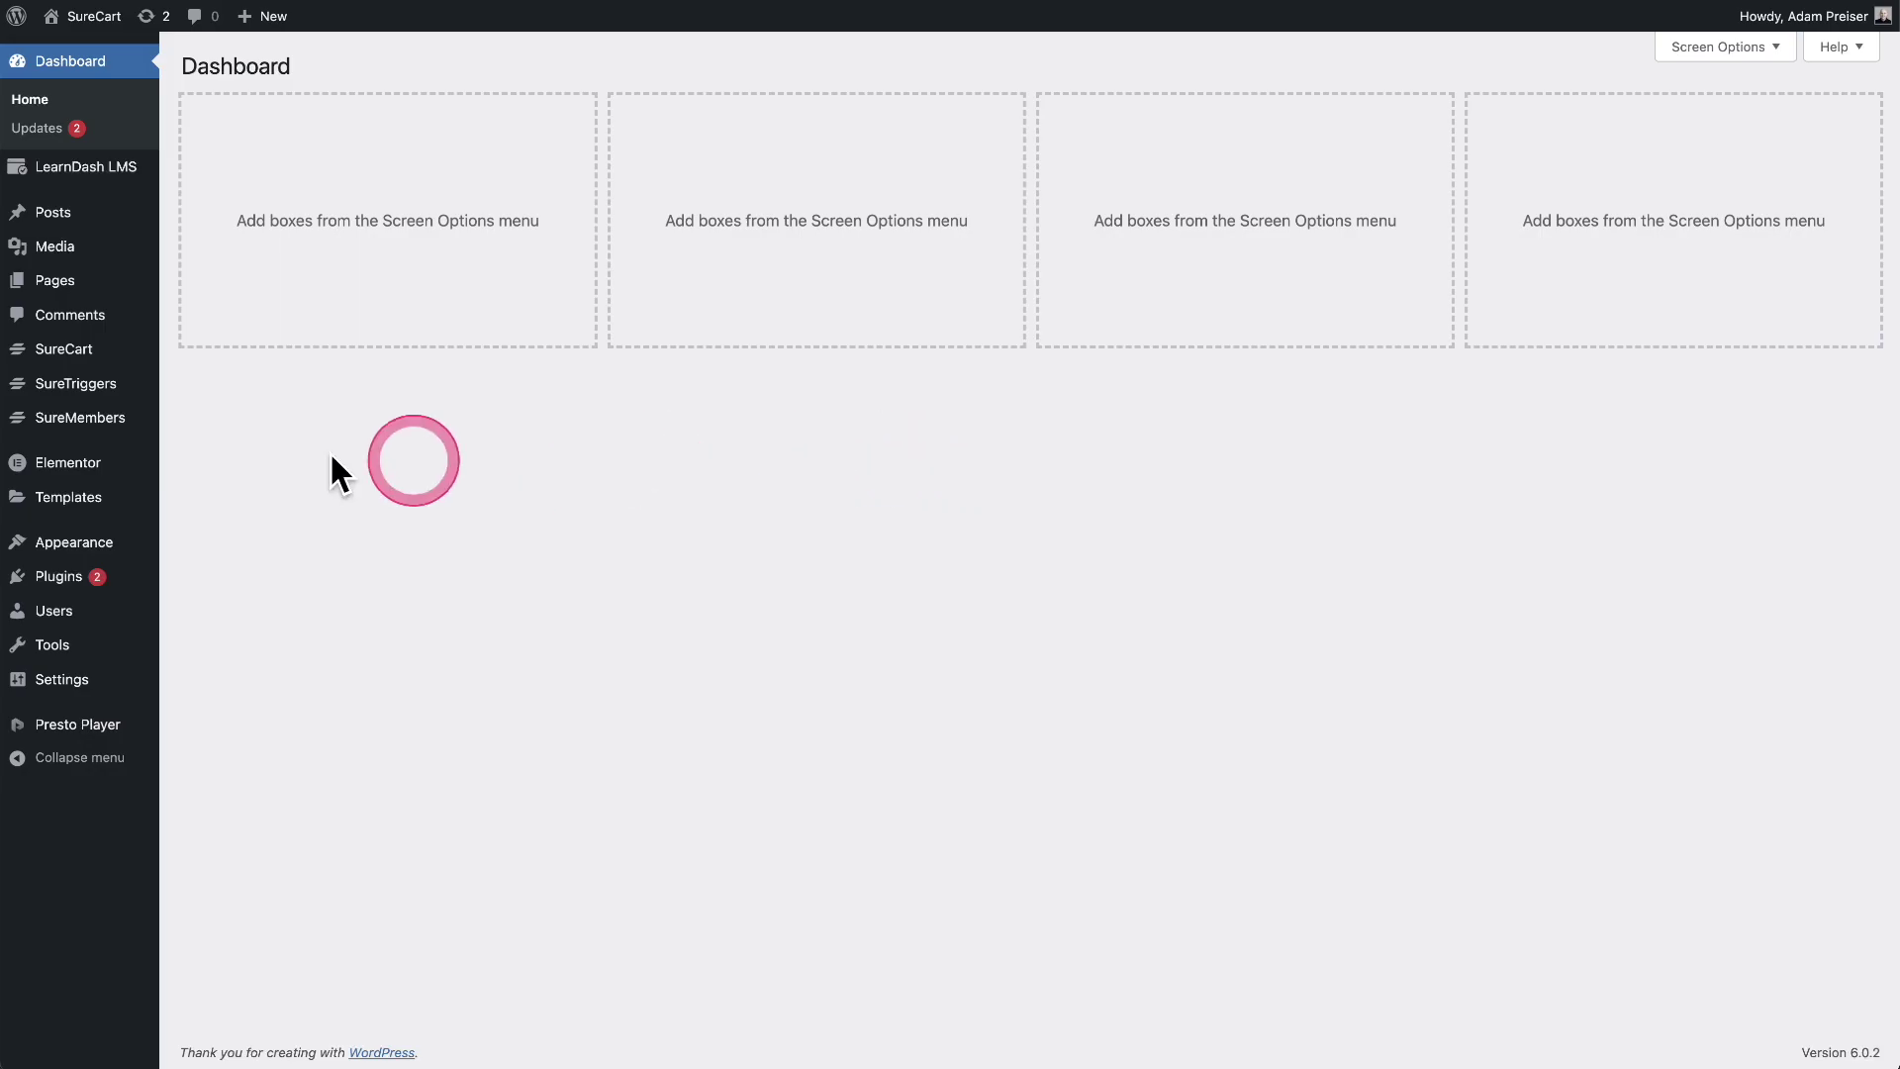
# In the My Course access group, remove the URL matching and LearnDash Courses rules, then browse the protectable content types
pyautogui.click(89, 419)
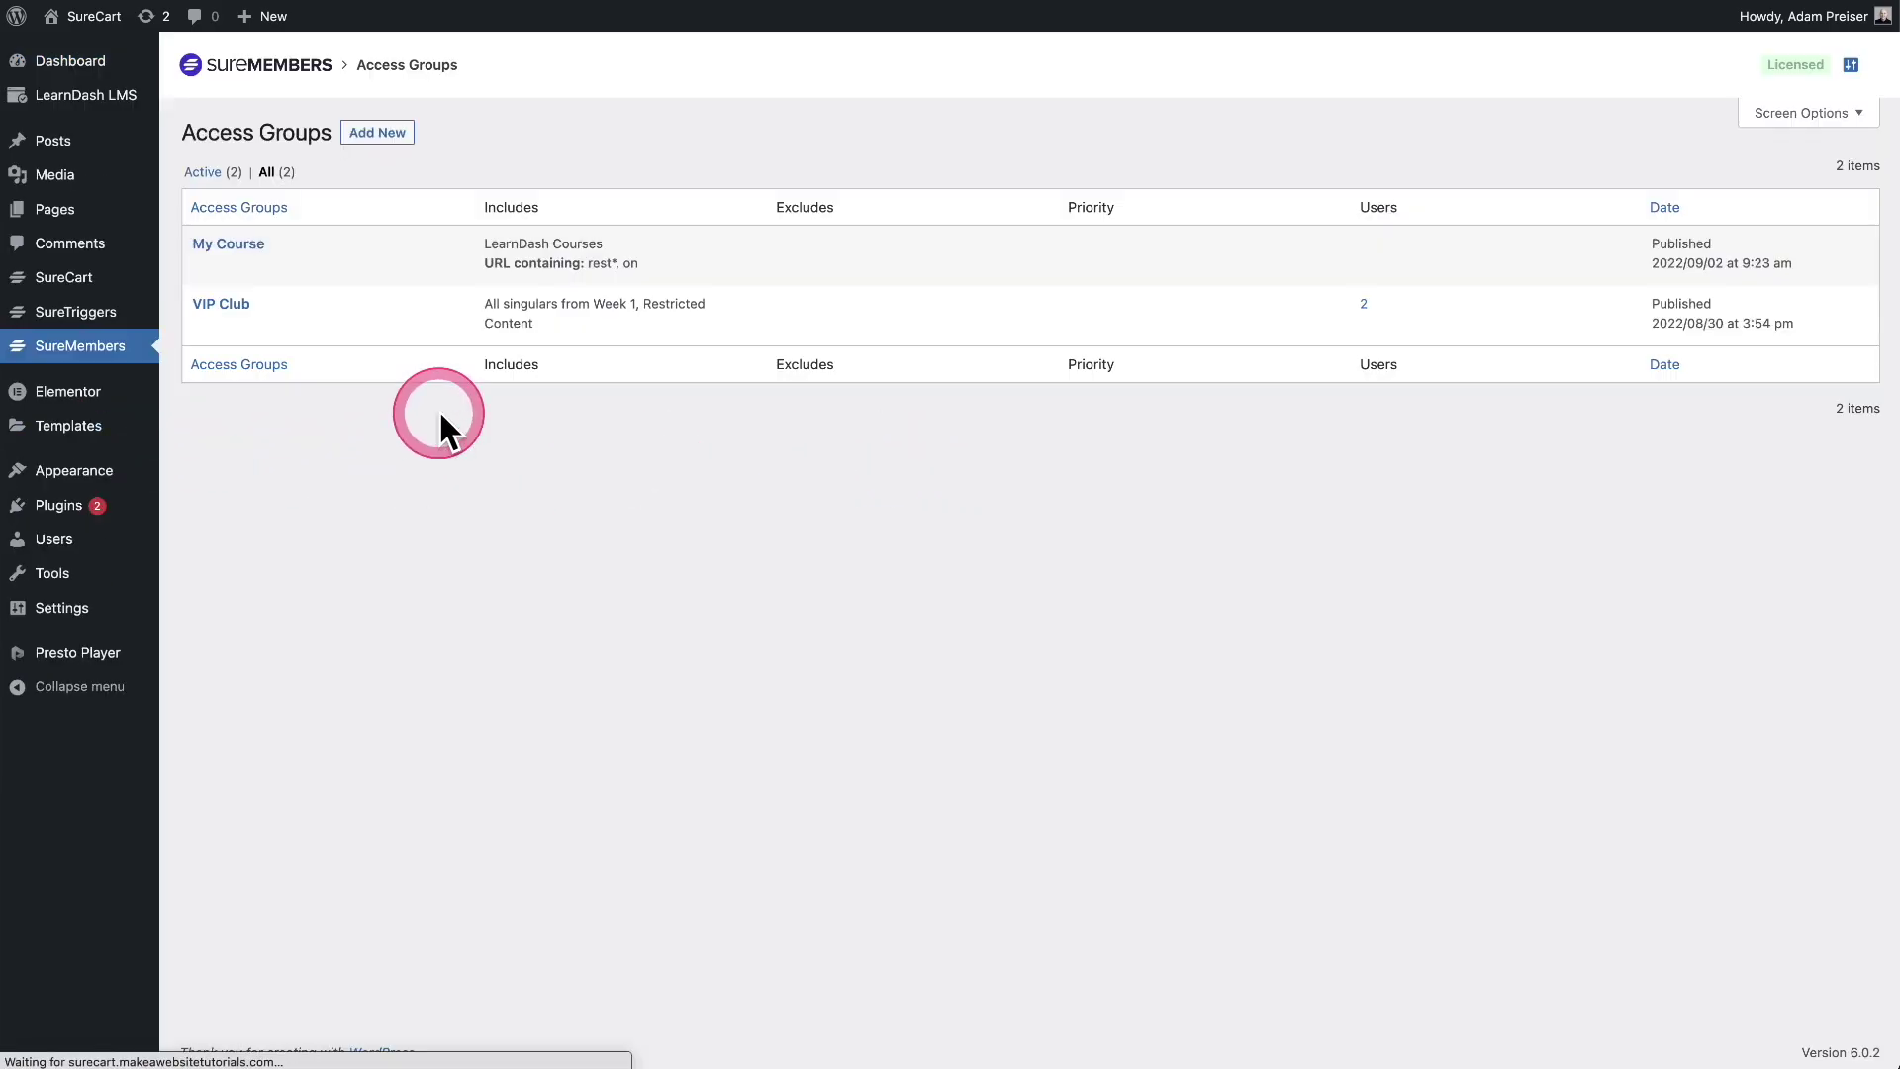
pyautogui.click(233, 247)
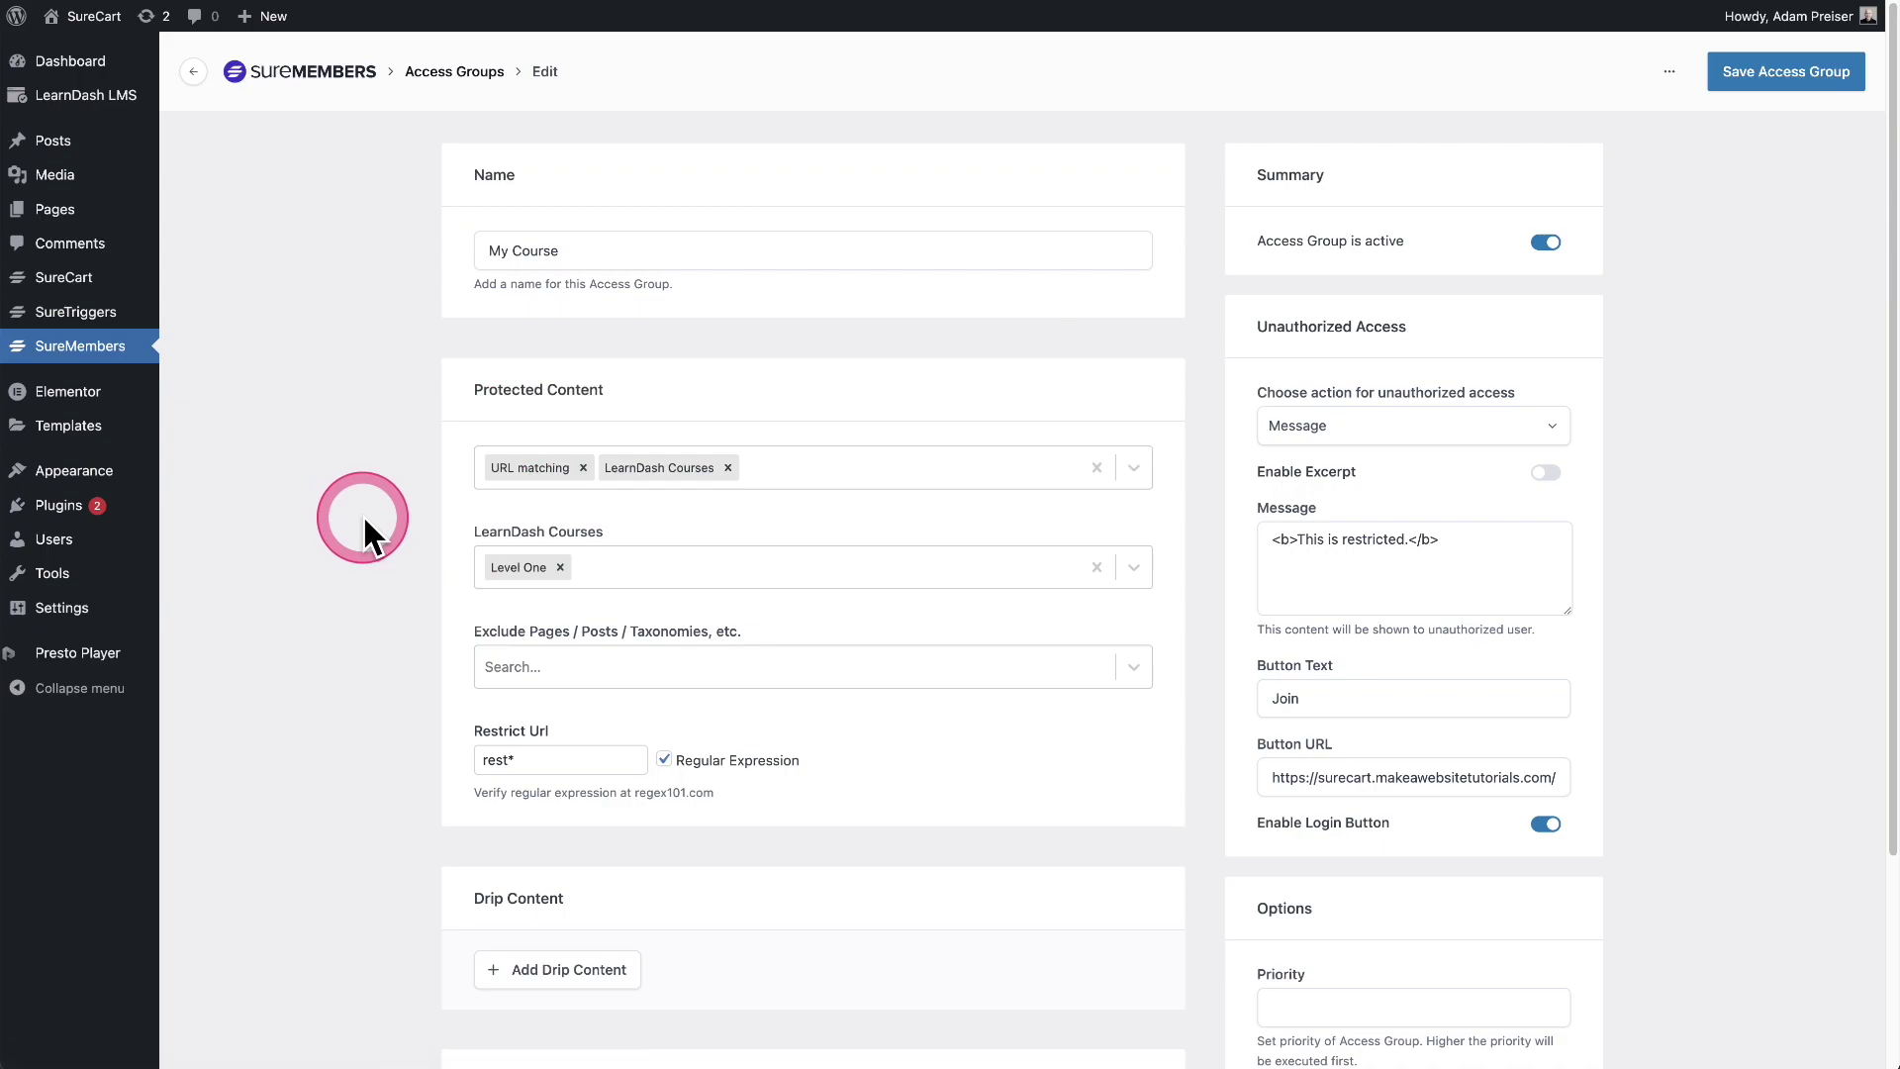
pyautogui.click(583, 467)
pyautogui.click(612, 467)
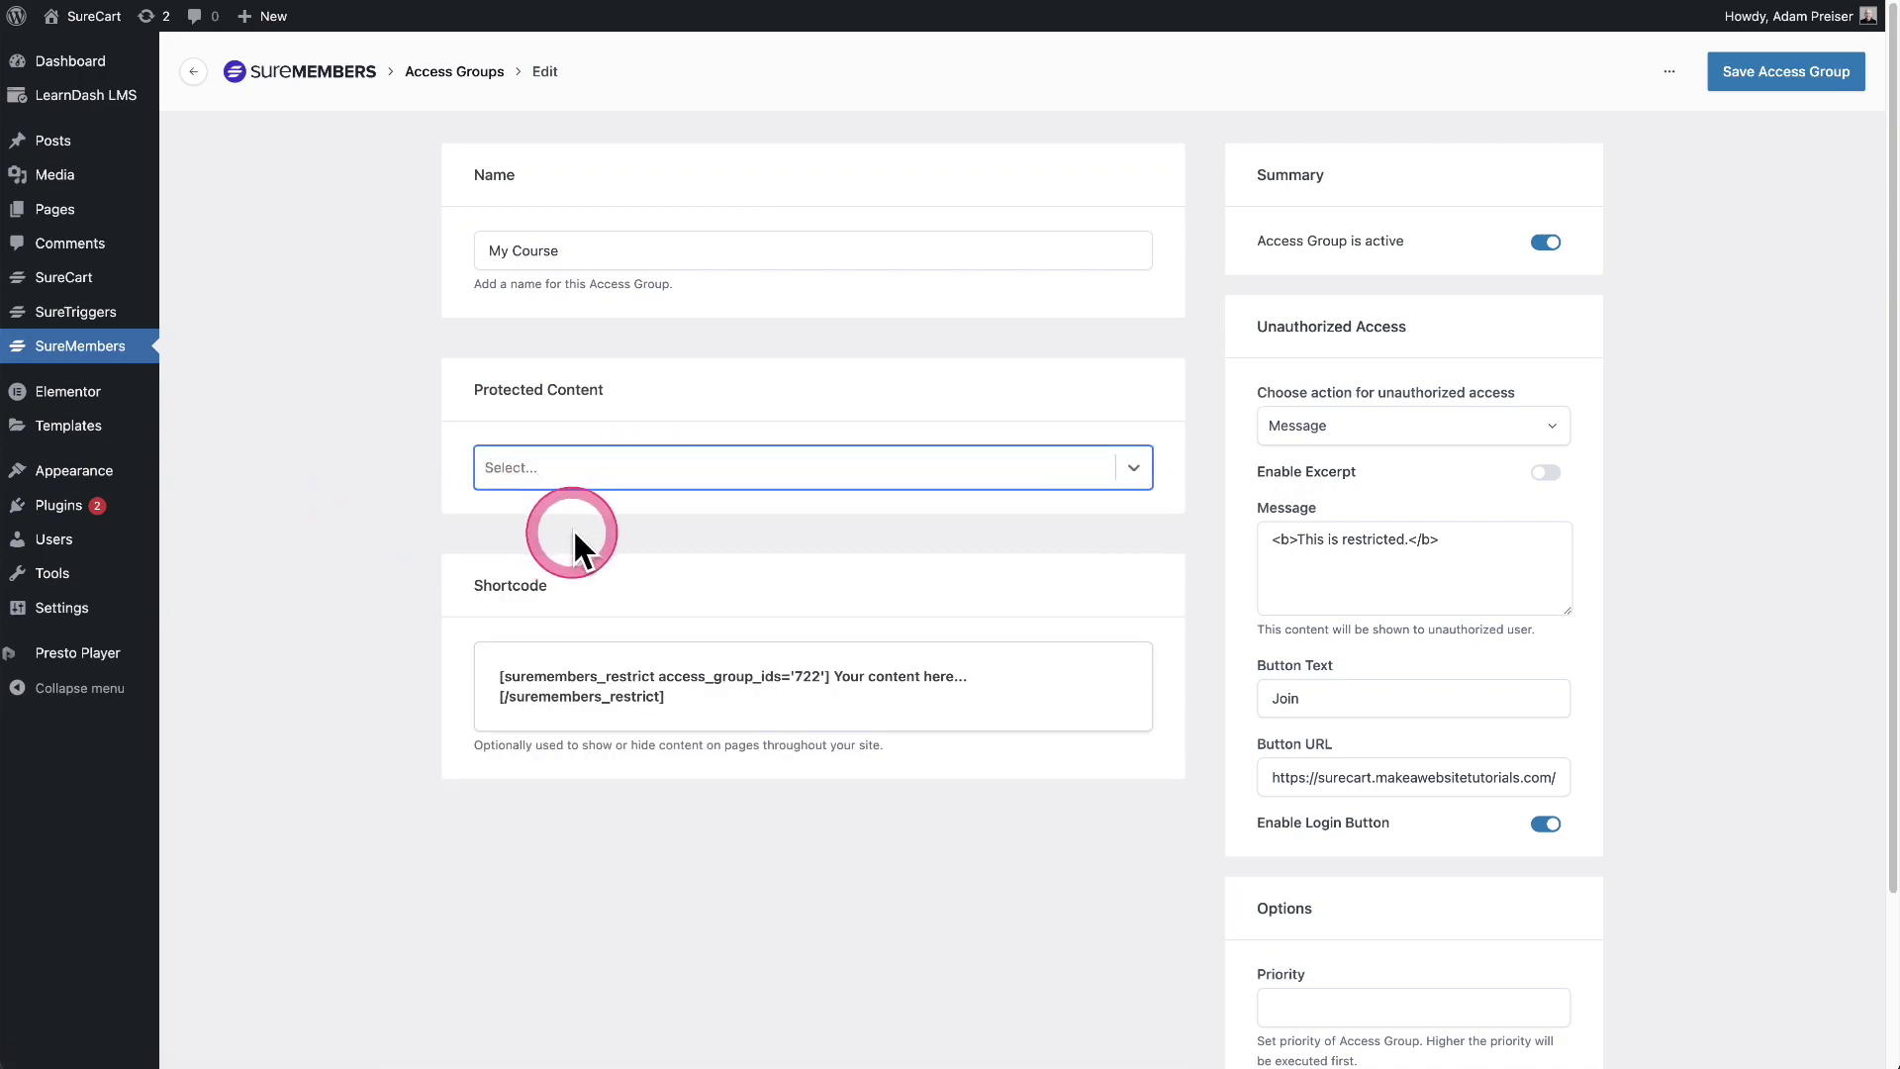
pyautogui.click(575, 533)
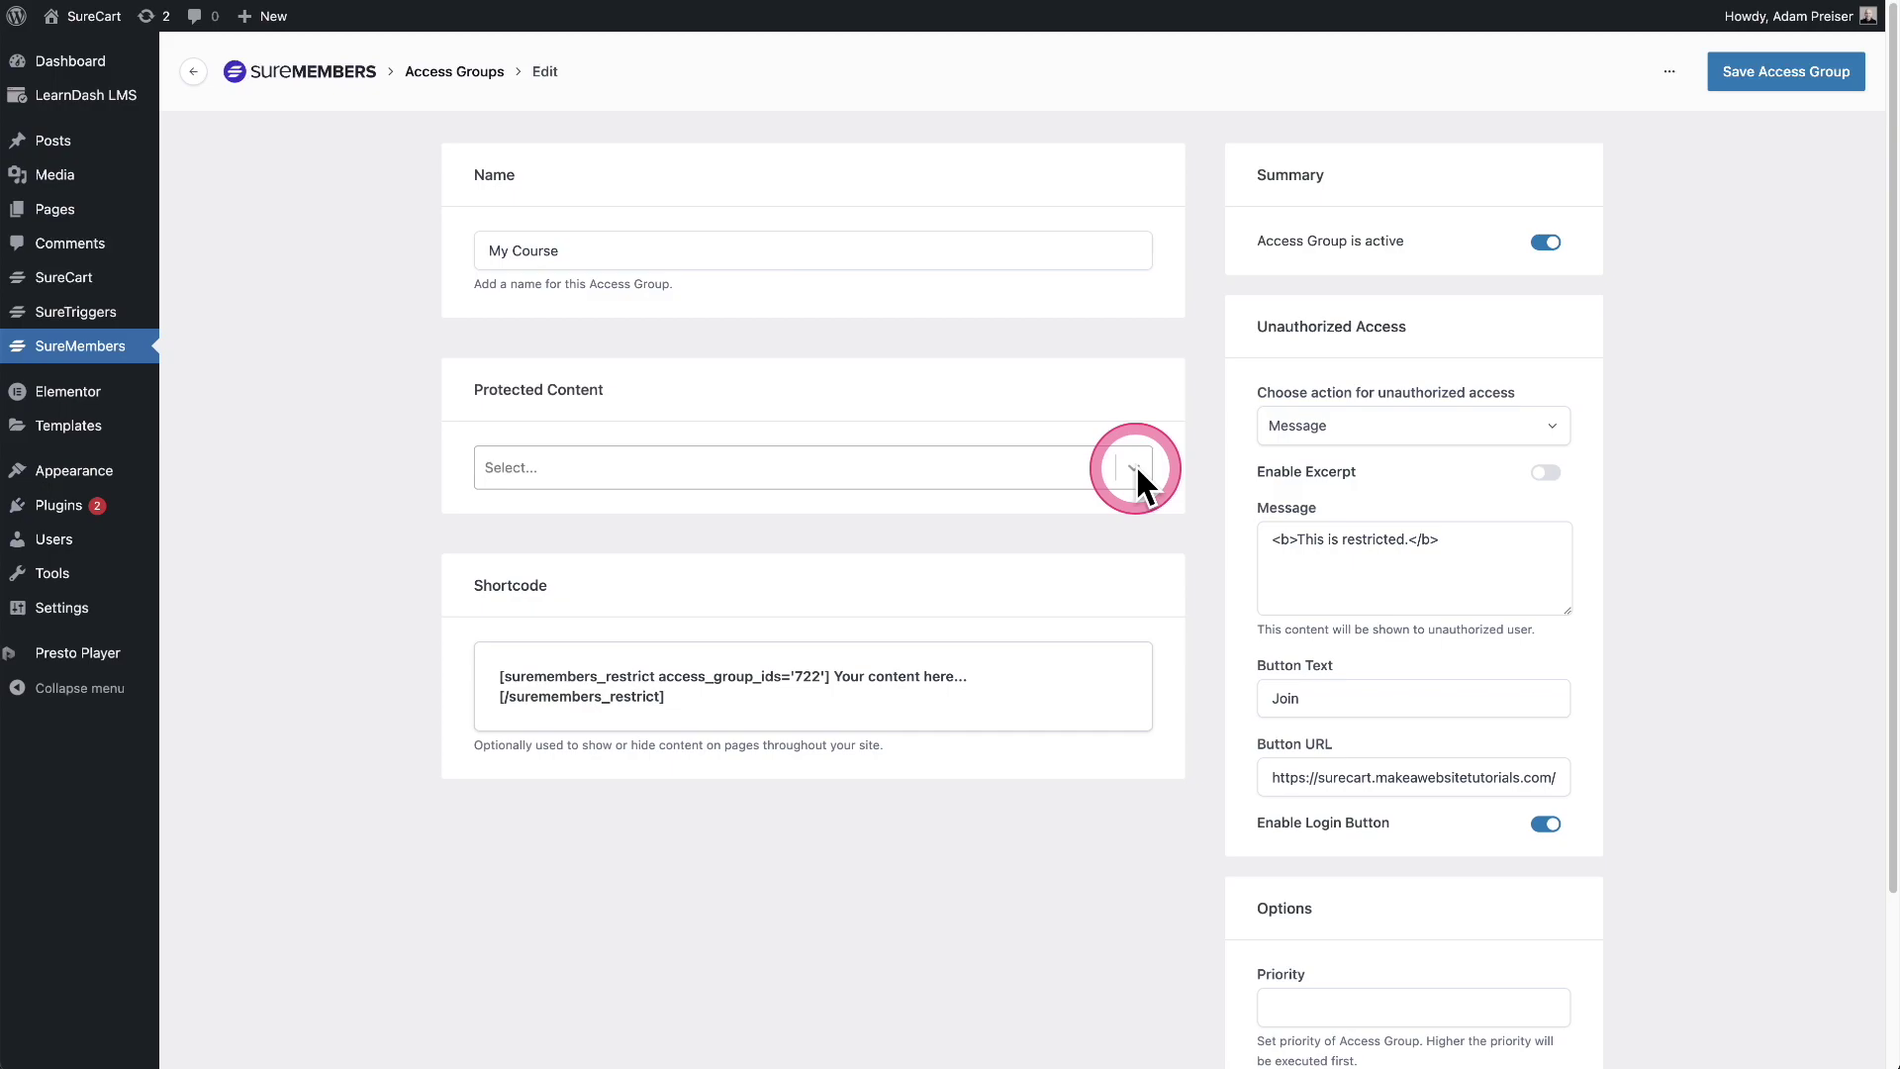
pyautogui.click(744, 467)
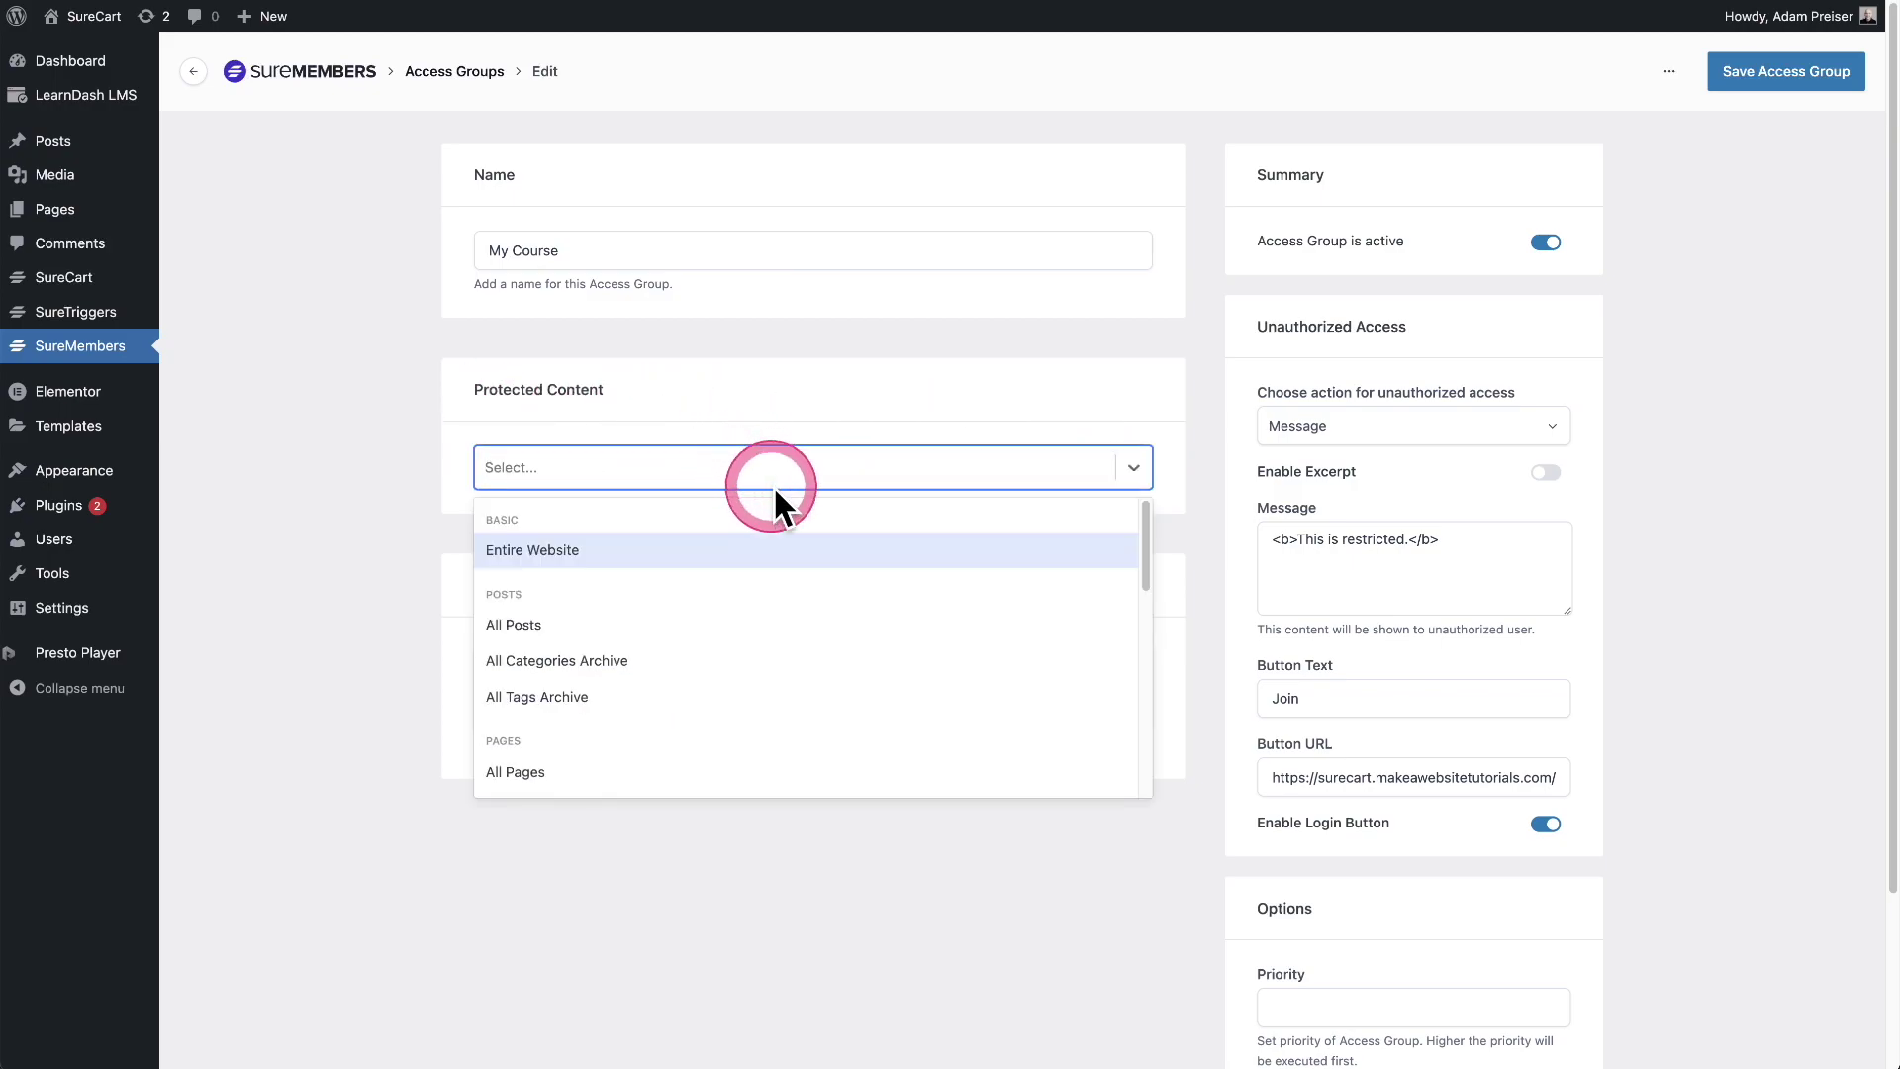
pyautogui.scroll(-10, 847, 600)
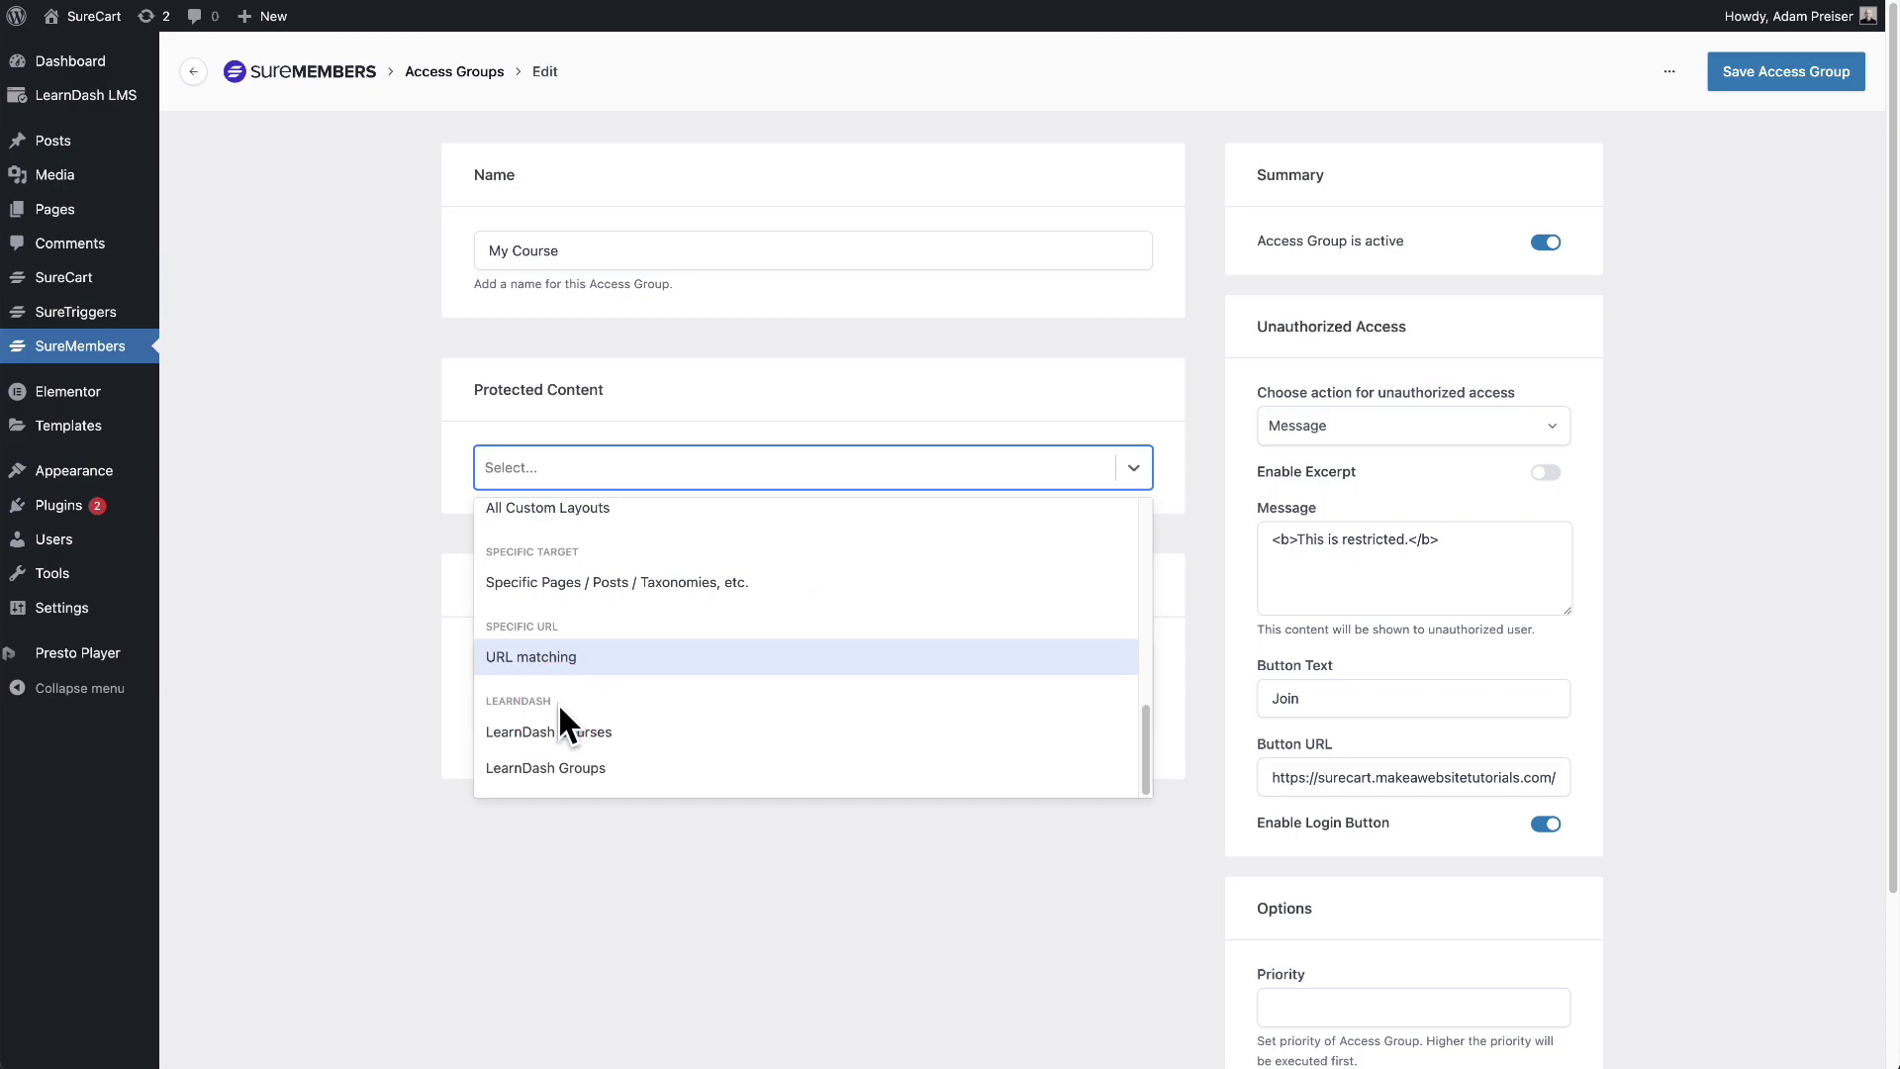
pyautogui.moveTo(552, 722); pyautogui.dragTo(636, 759)
# Protect LearnDash Courses in My Course, covering All Courses instead of Level One
pyautogui.click(633, 733)
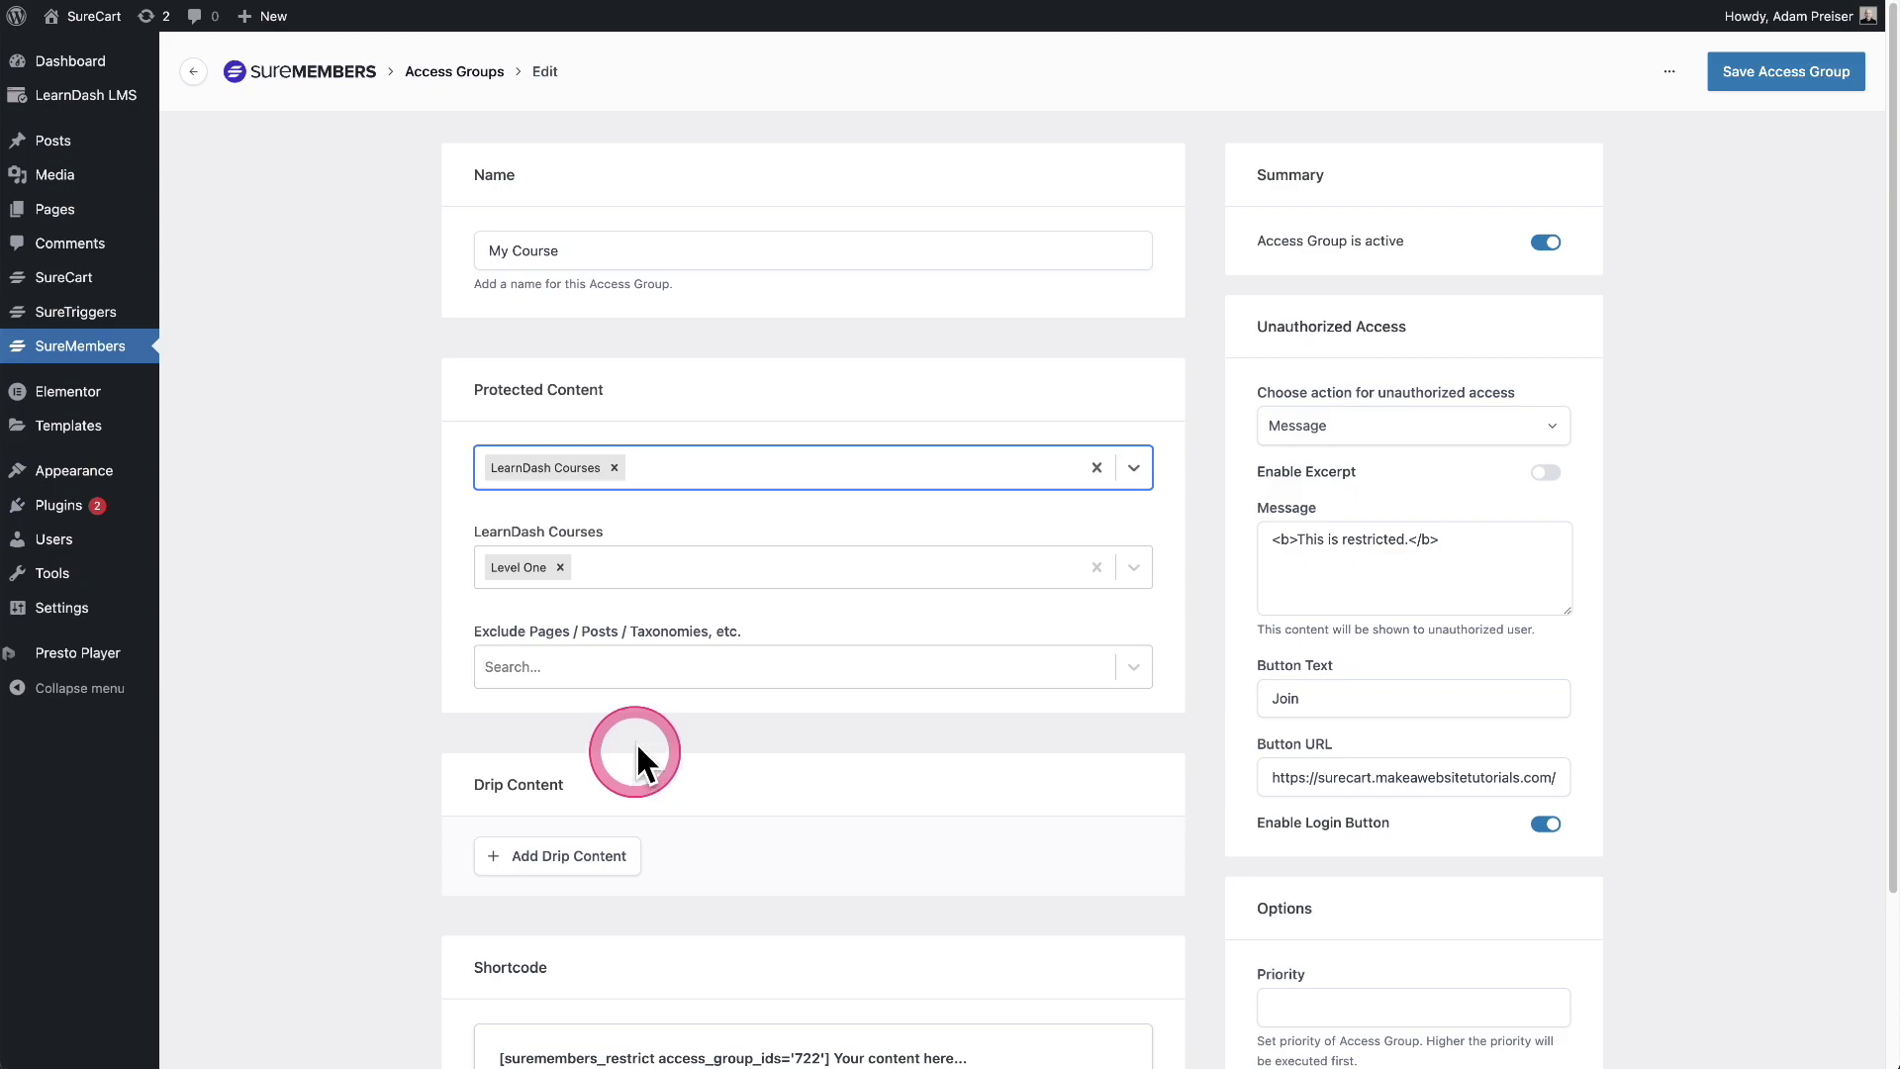
pyautogui.moveTo(533, 577); pyautogui.dragTo(1055, 610)
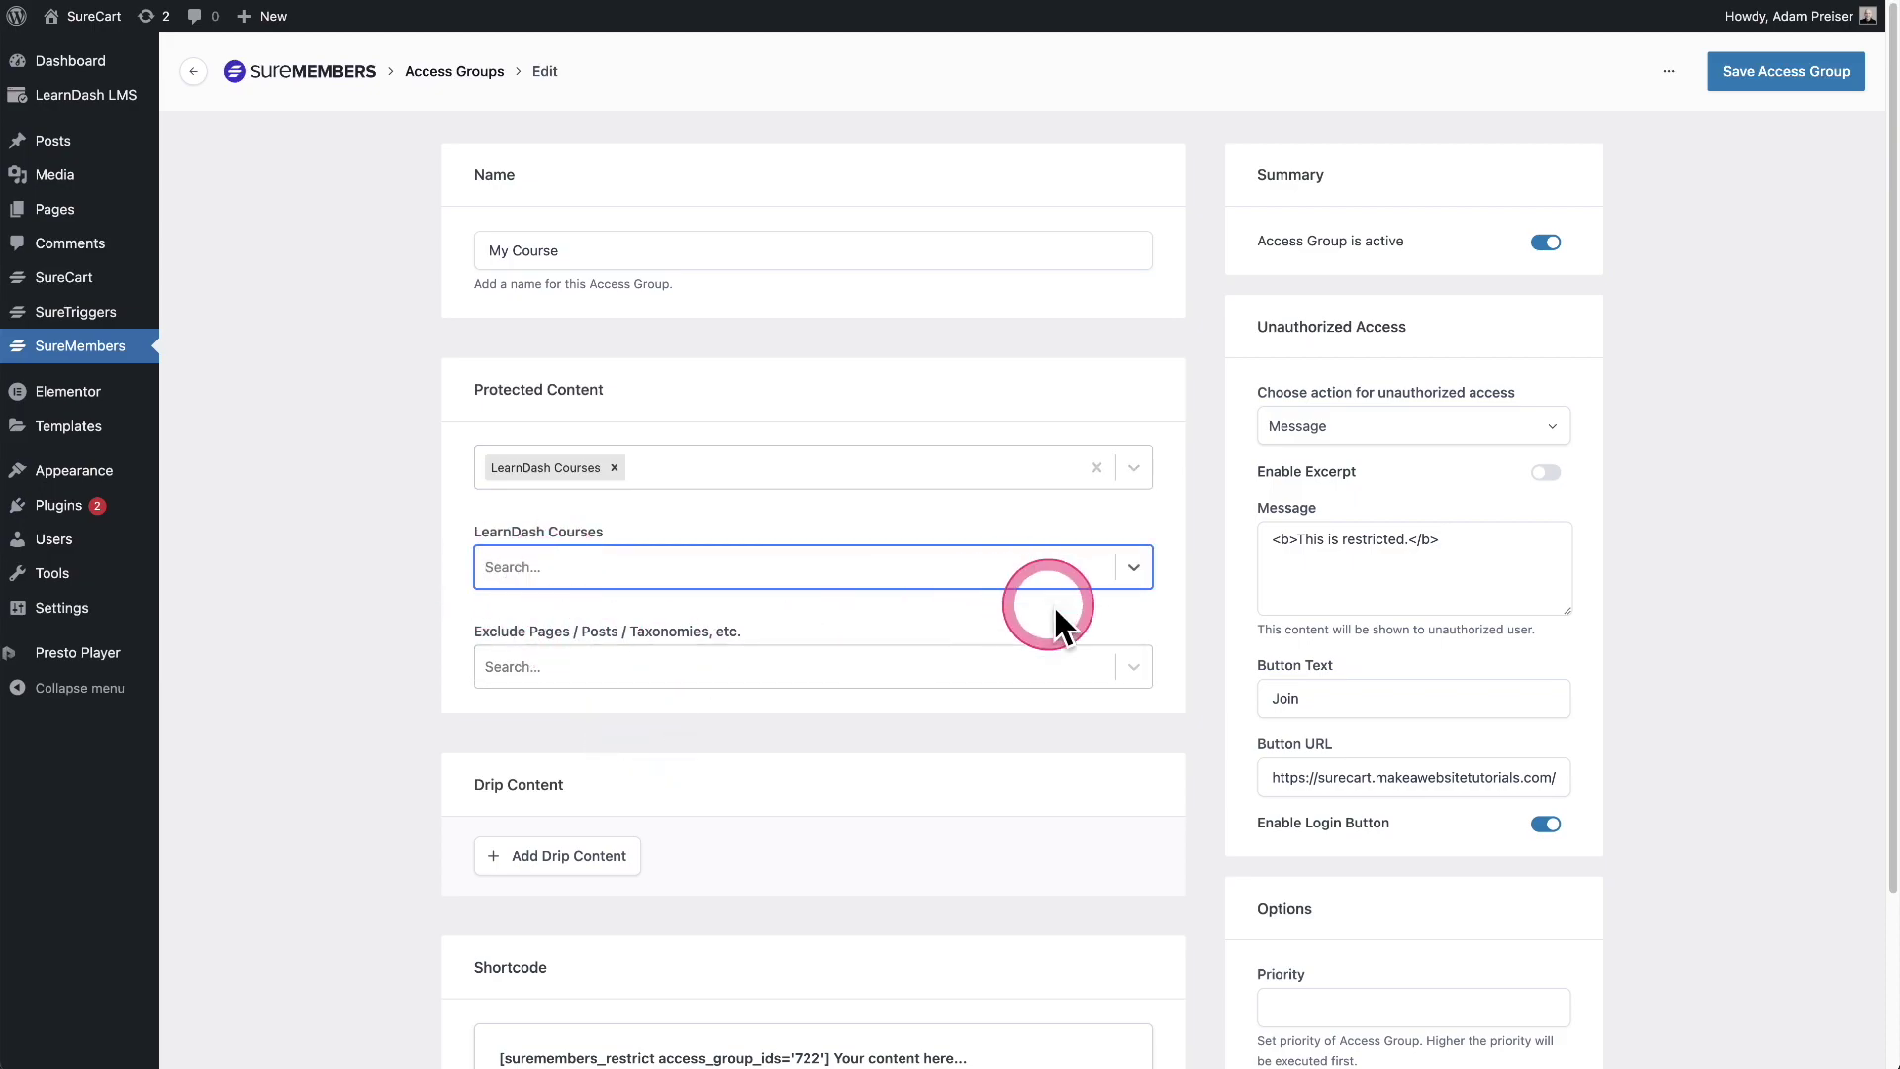
pyautogui.click(1134, 566)
pyautogui.click(901, 562)
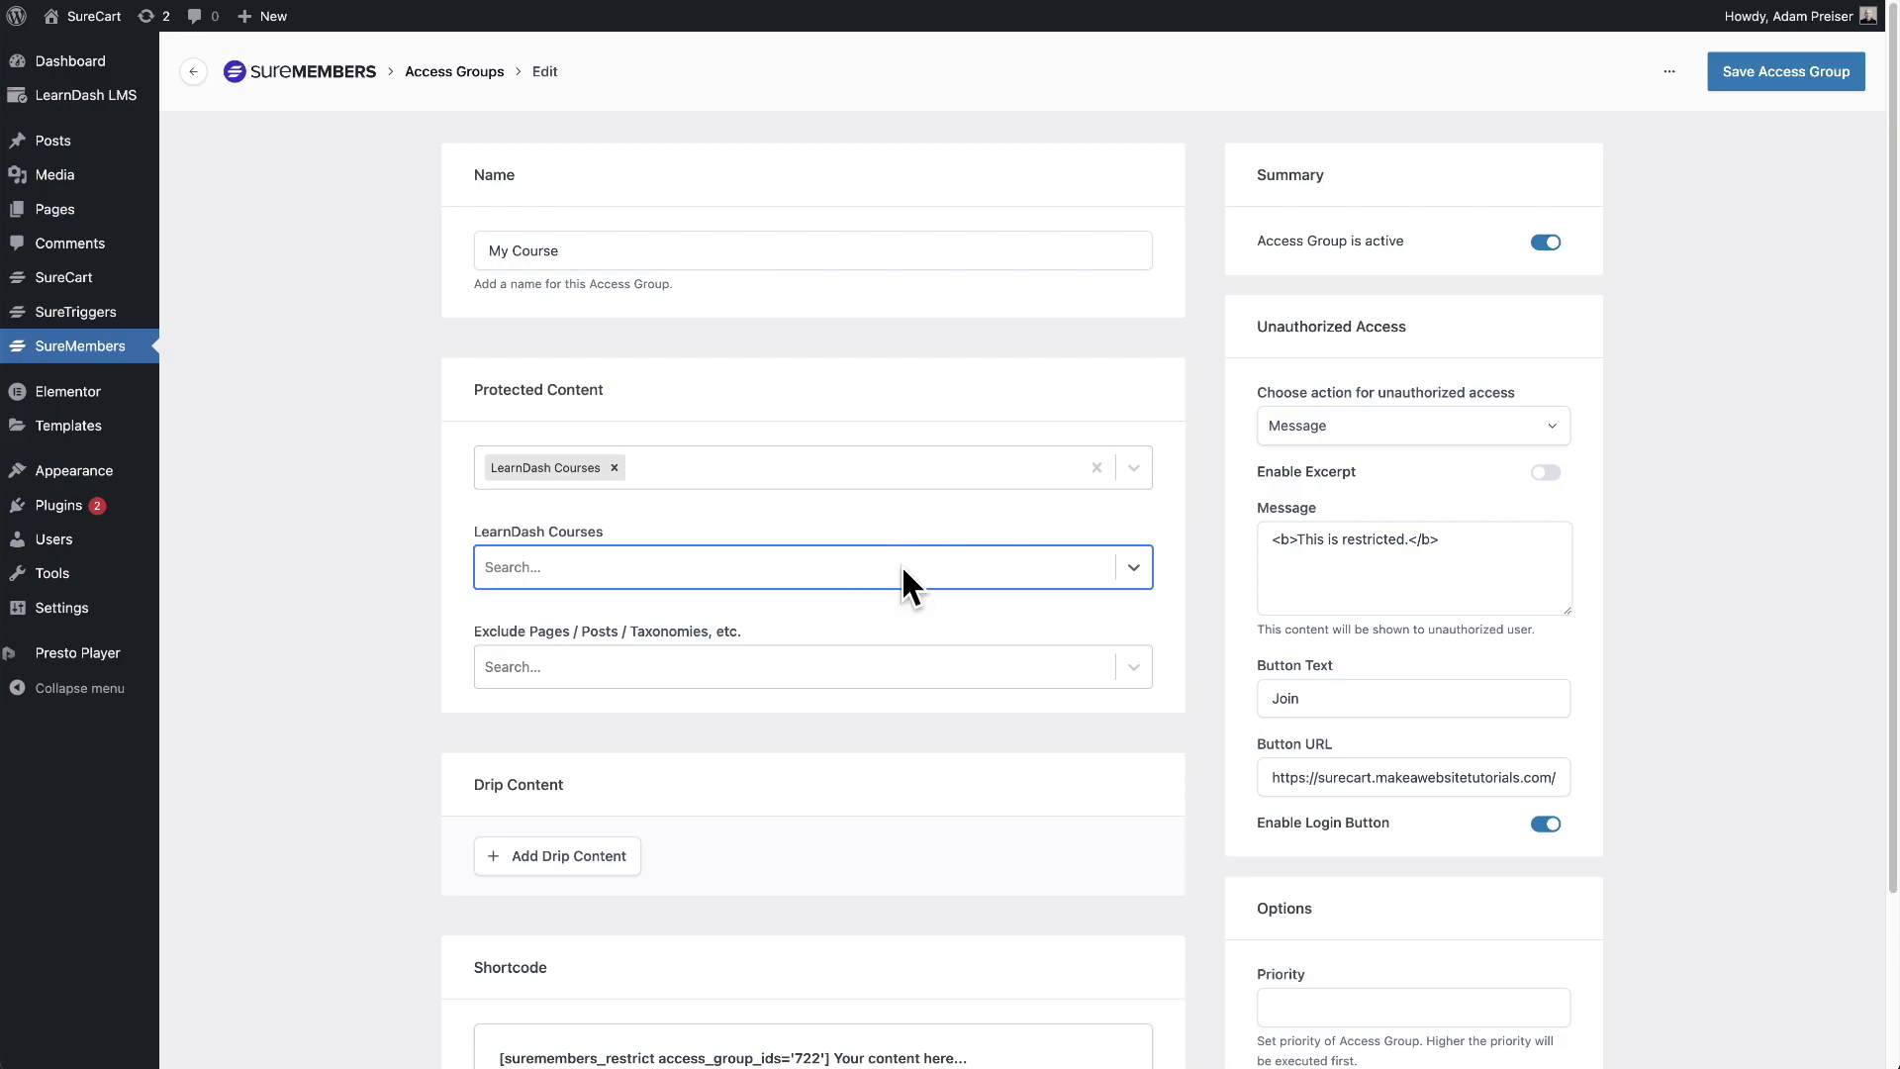
pyautogui.write('le')
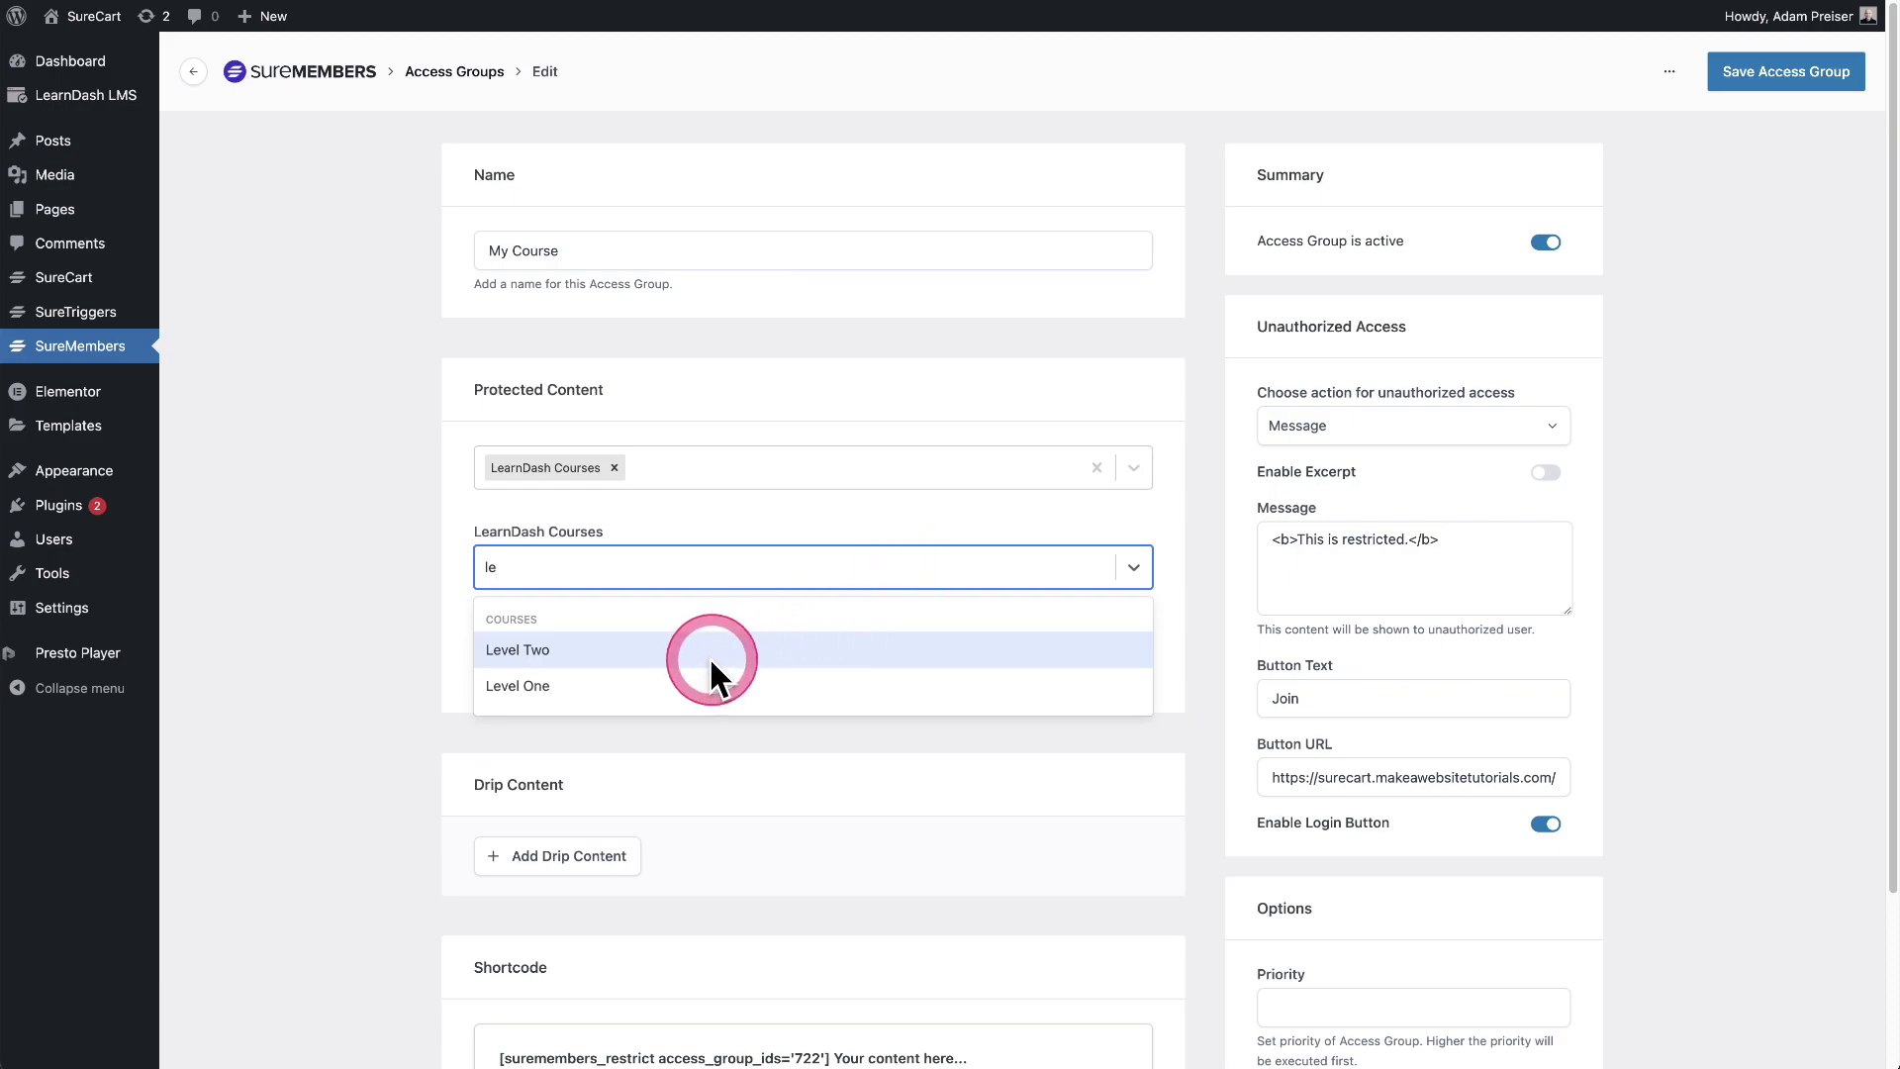
pyautogui.click(687, 681)
pyautogui.click(1133, 566)
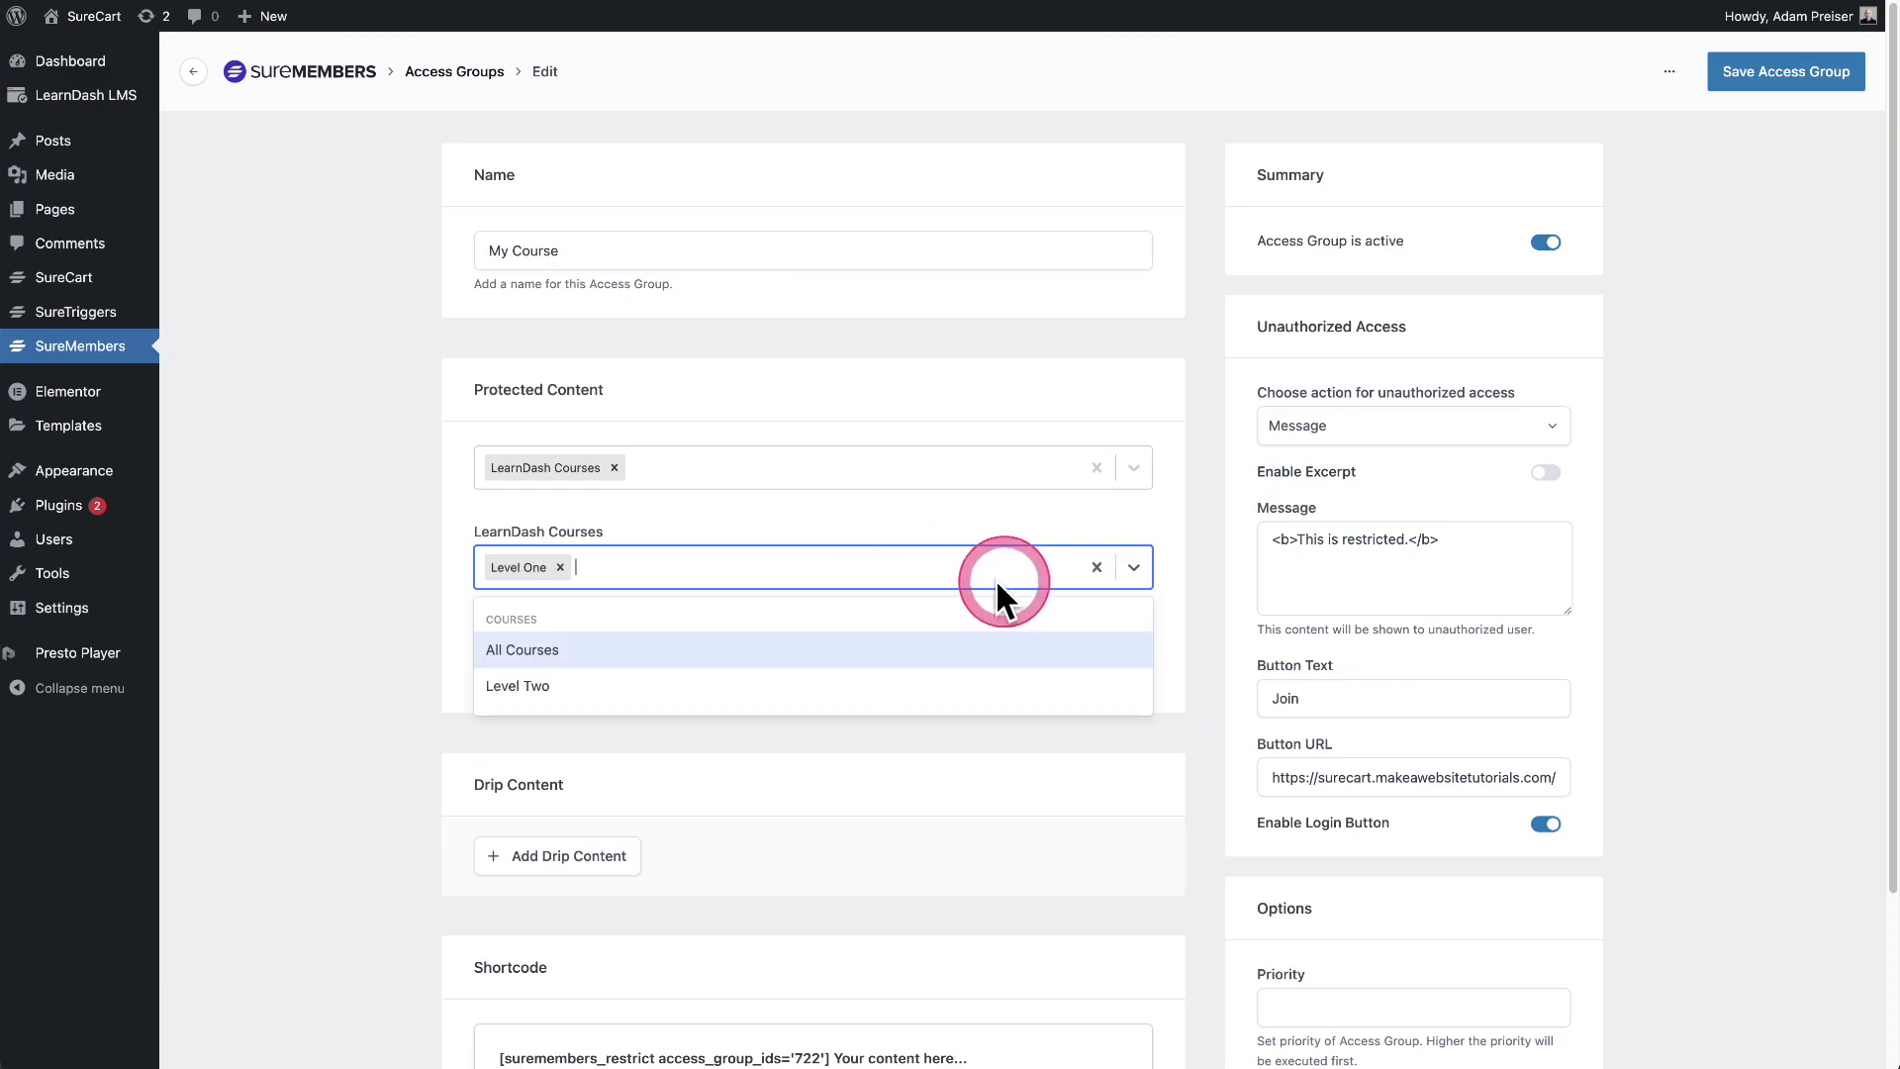
pyautogui.click(887, 649)
pyautogui.click(560, 567)
pyautogui.scroll(-1, 786, 577)
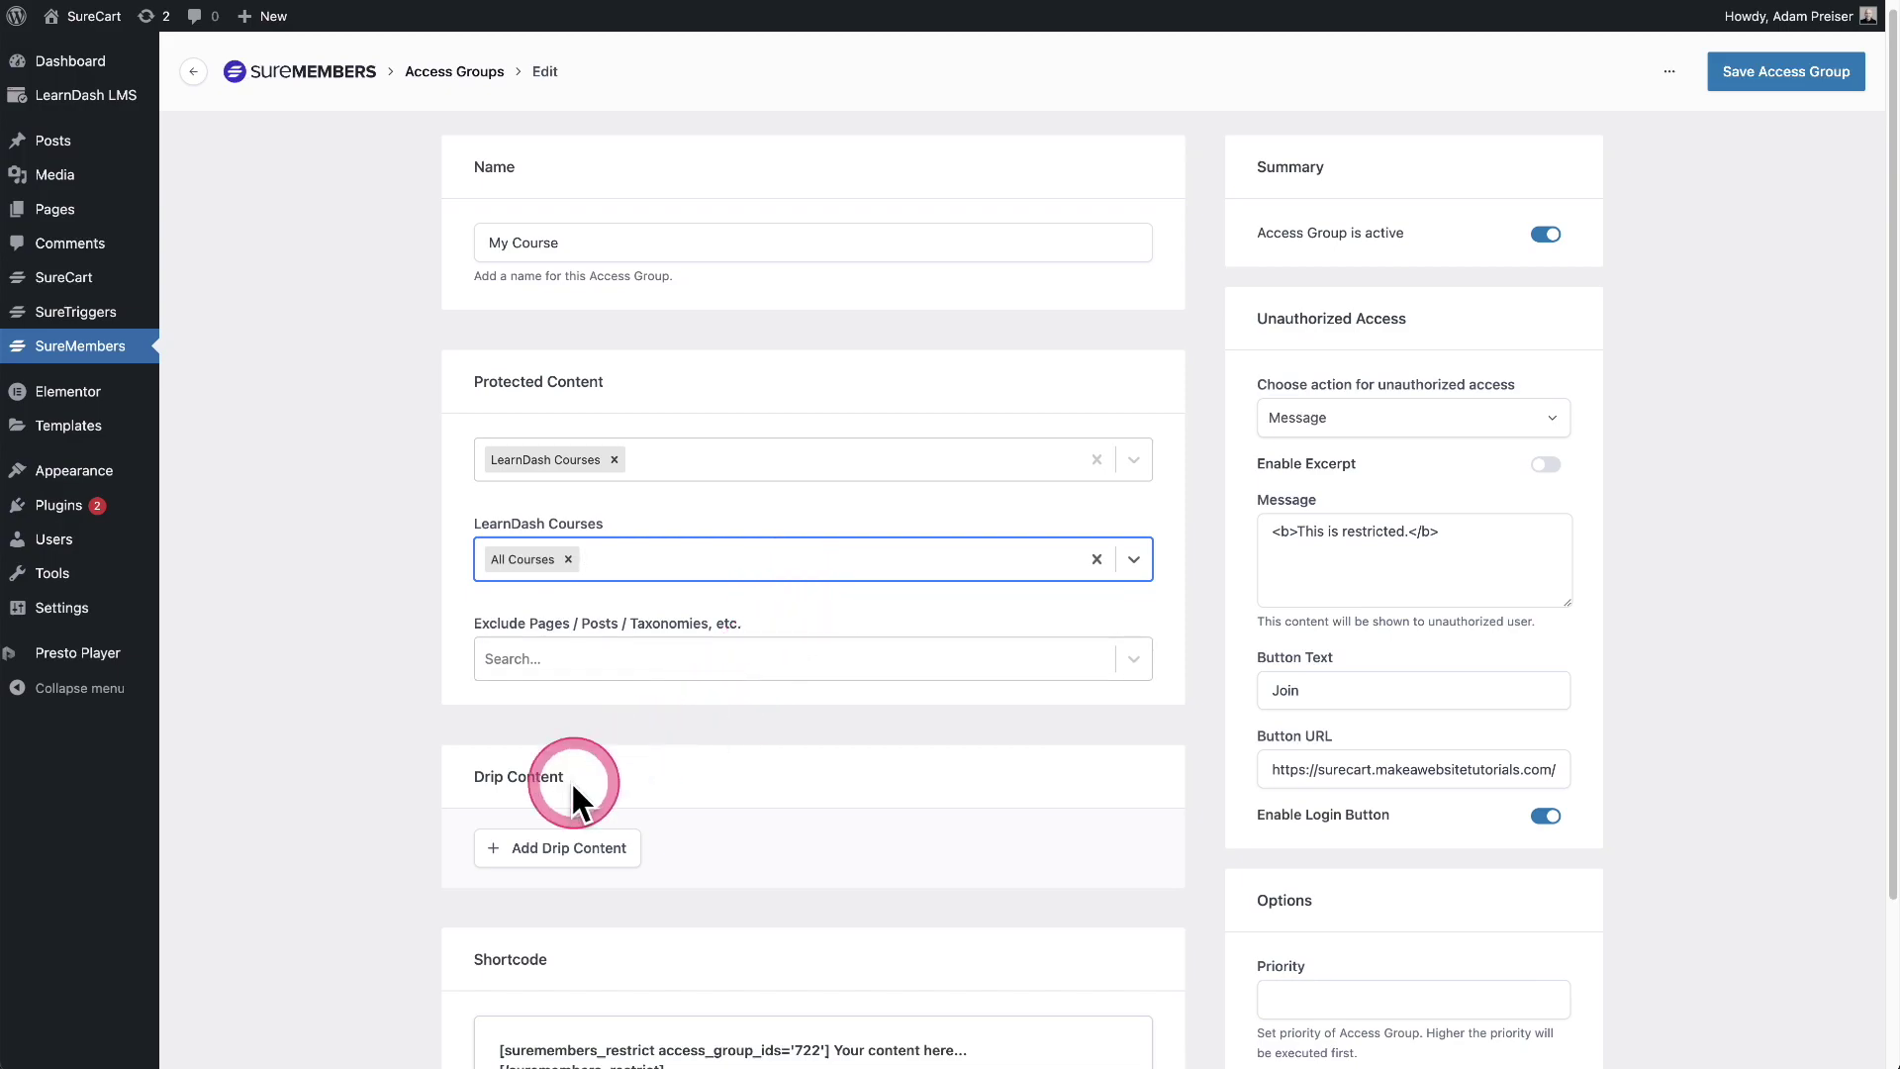
# Add a drip content row for Level Two, found by searching 'lev'
pyautogui.click(505, 848)
pyautogui.scroll(-3, 405, 718)
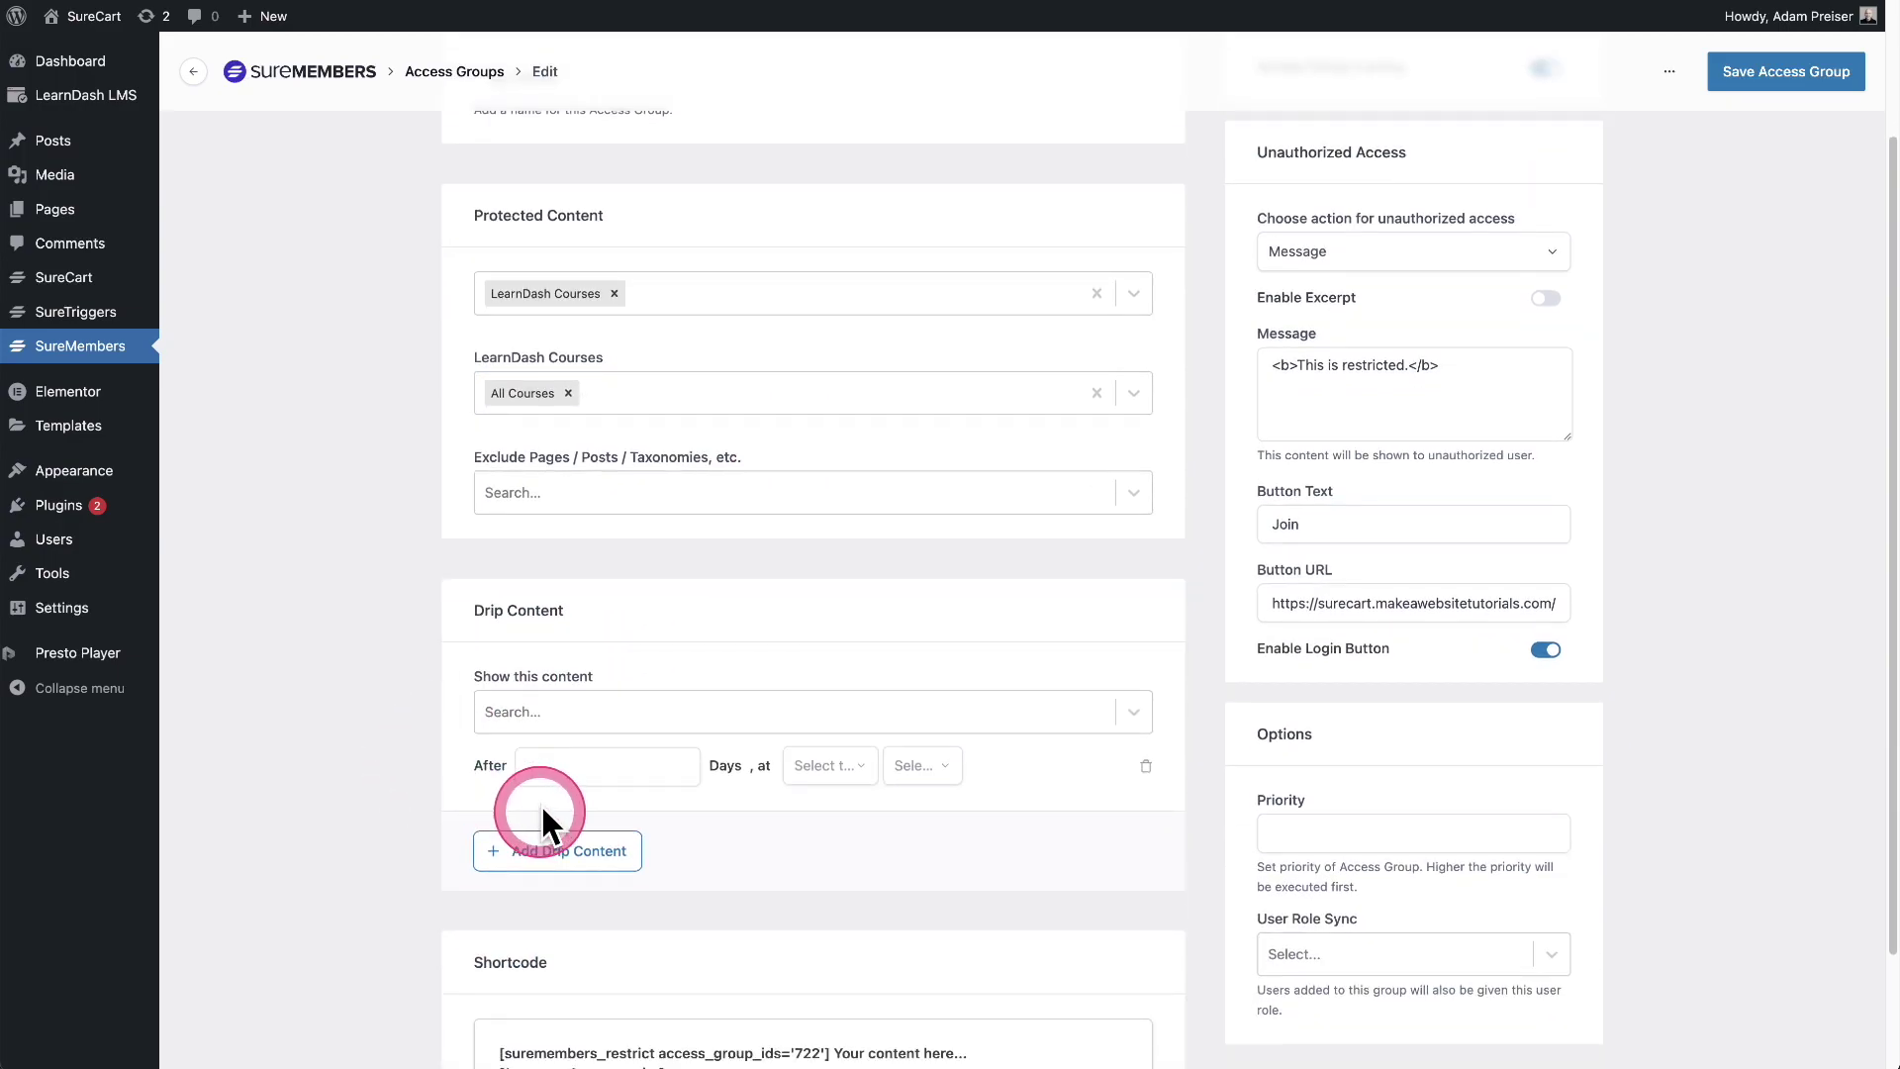
pyautogui.click(638, 716)
pyautogui.write('lev')
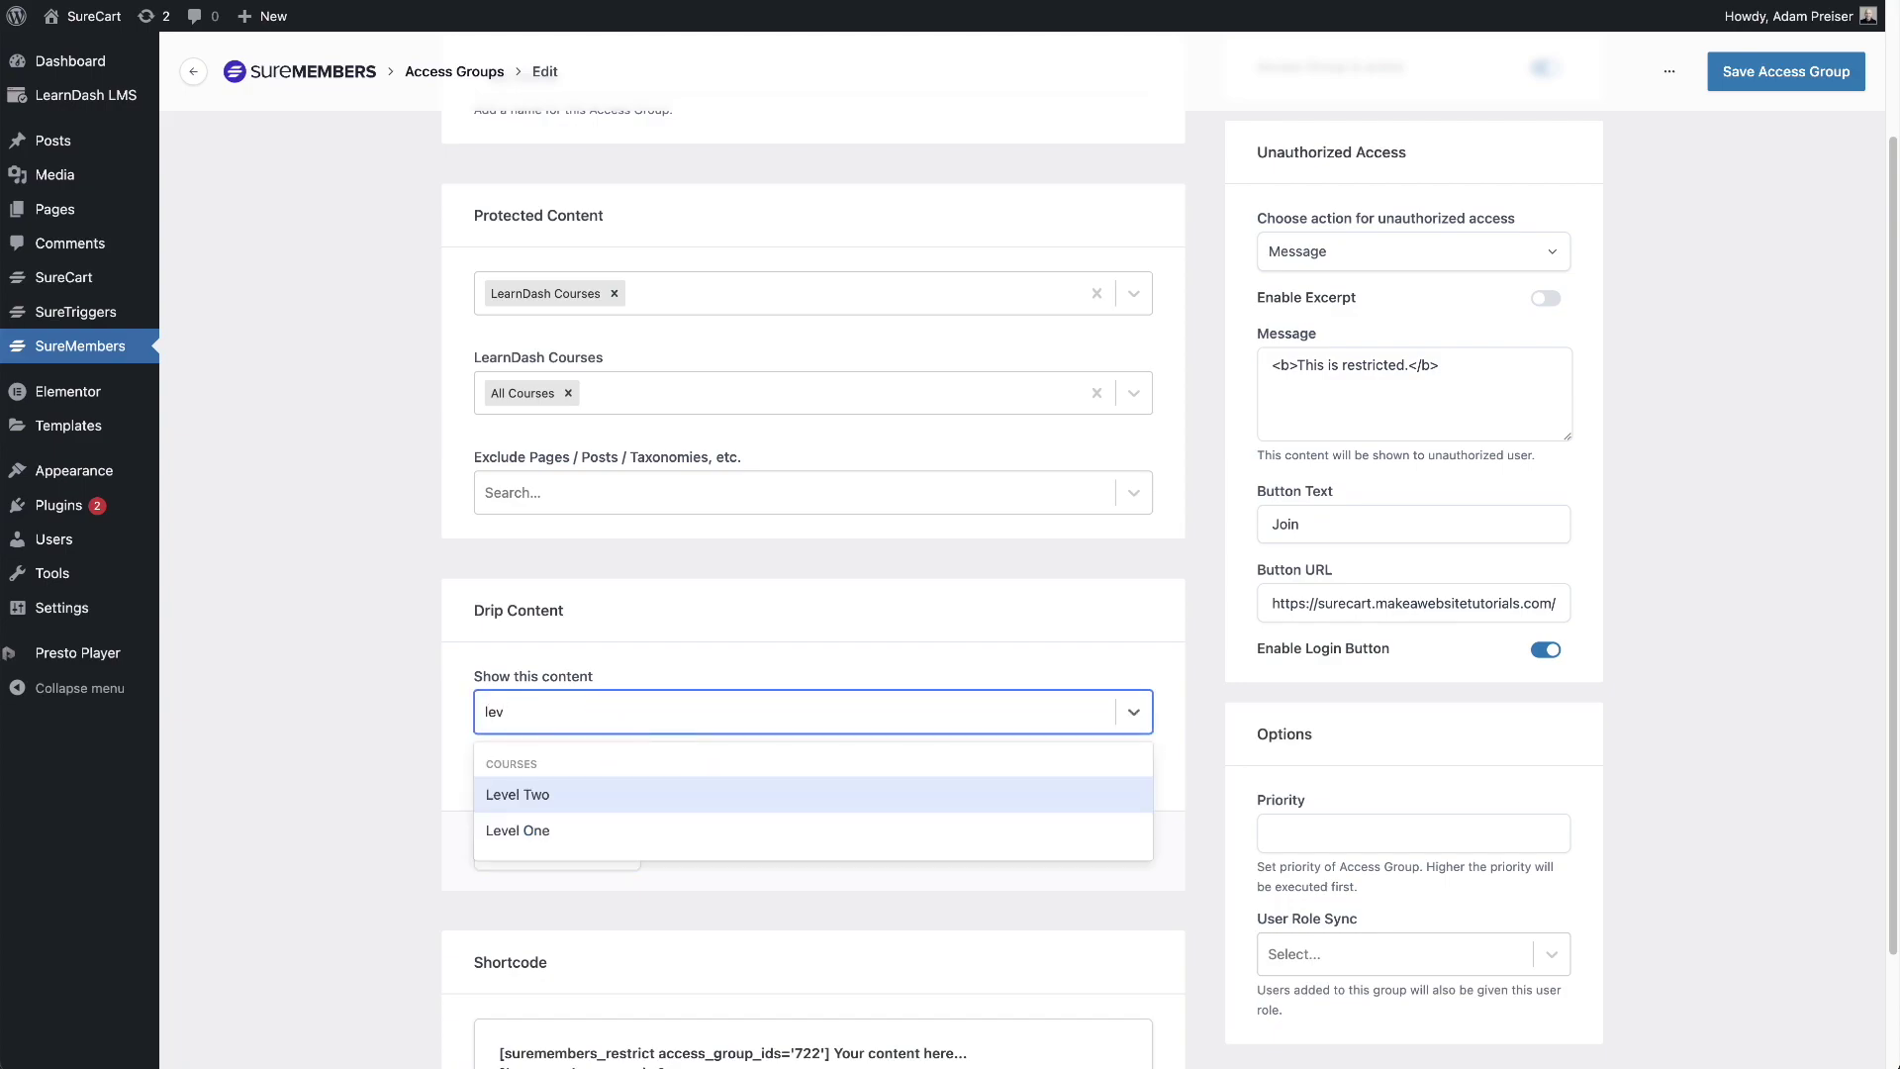
pyautogui.click(615, 793)
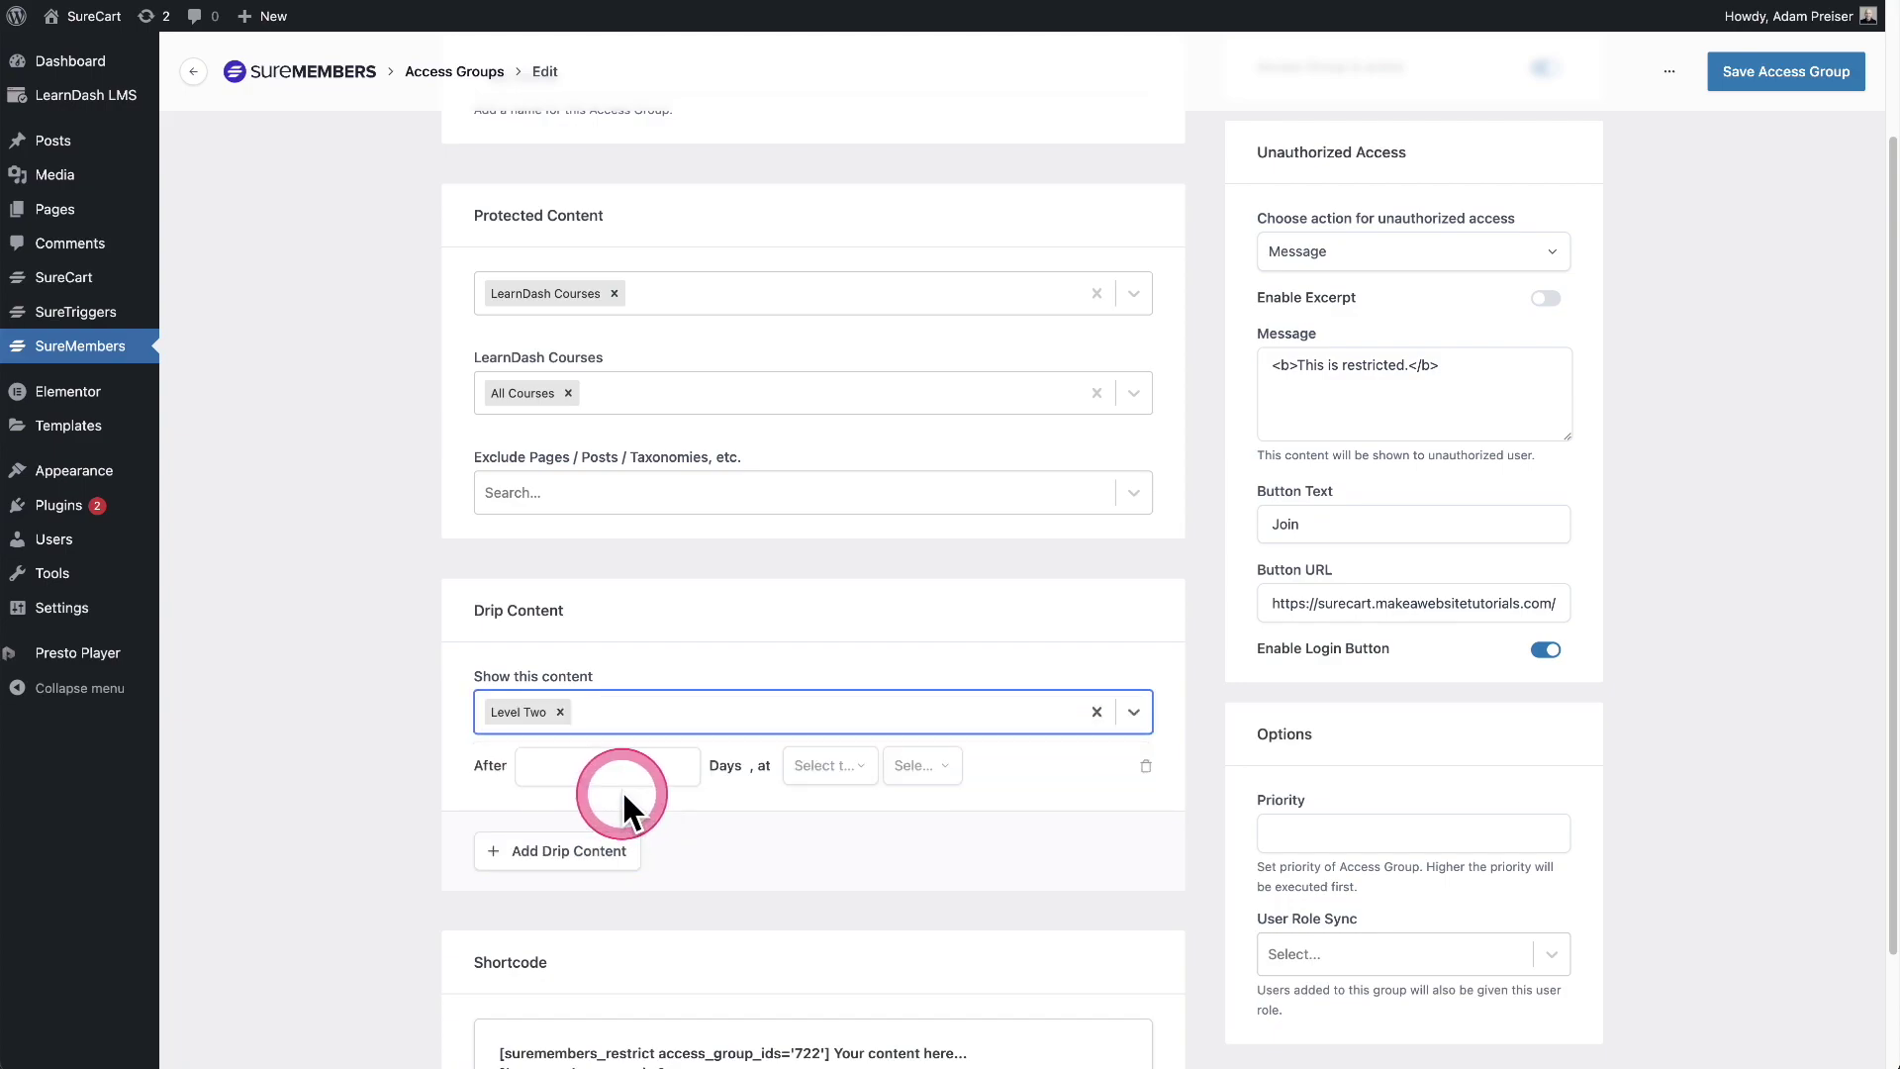
# Schedule the Level Two release for 7 days after joining at 08:00 AM
pyautogui.click(609, 762)
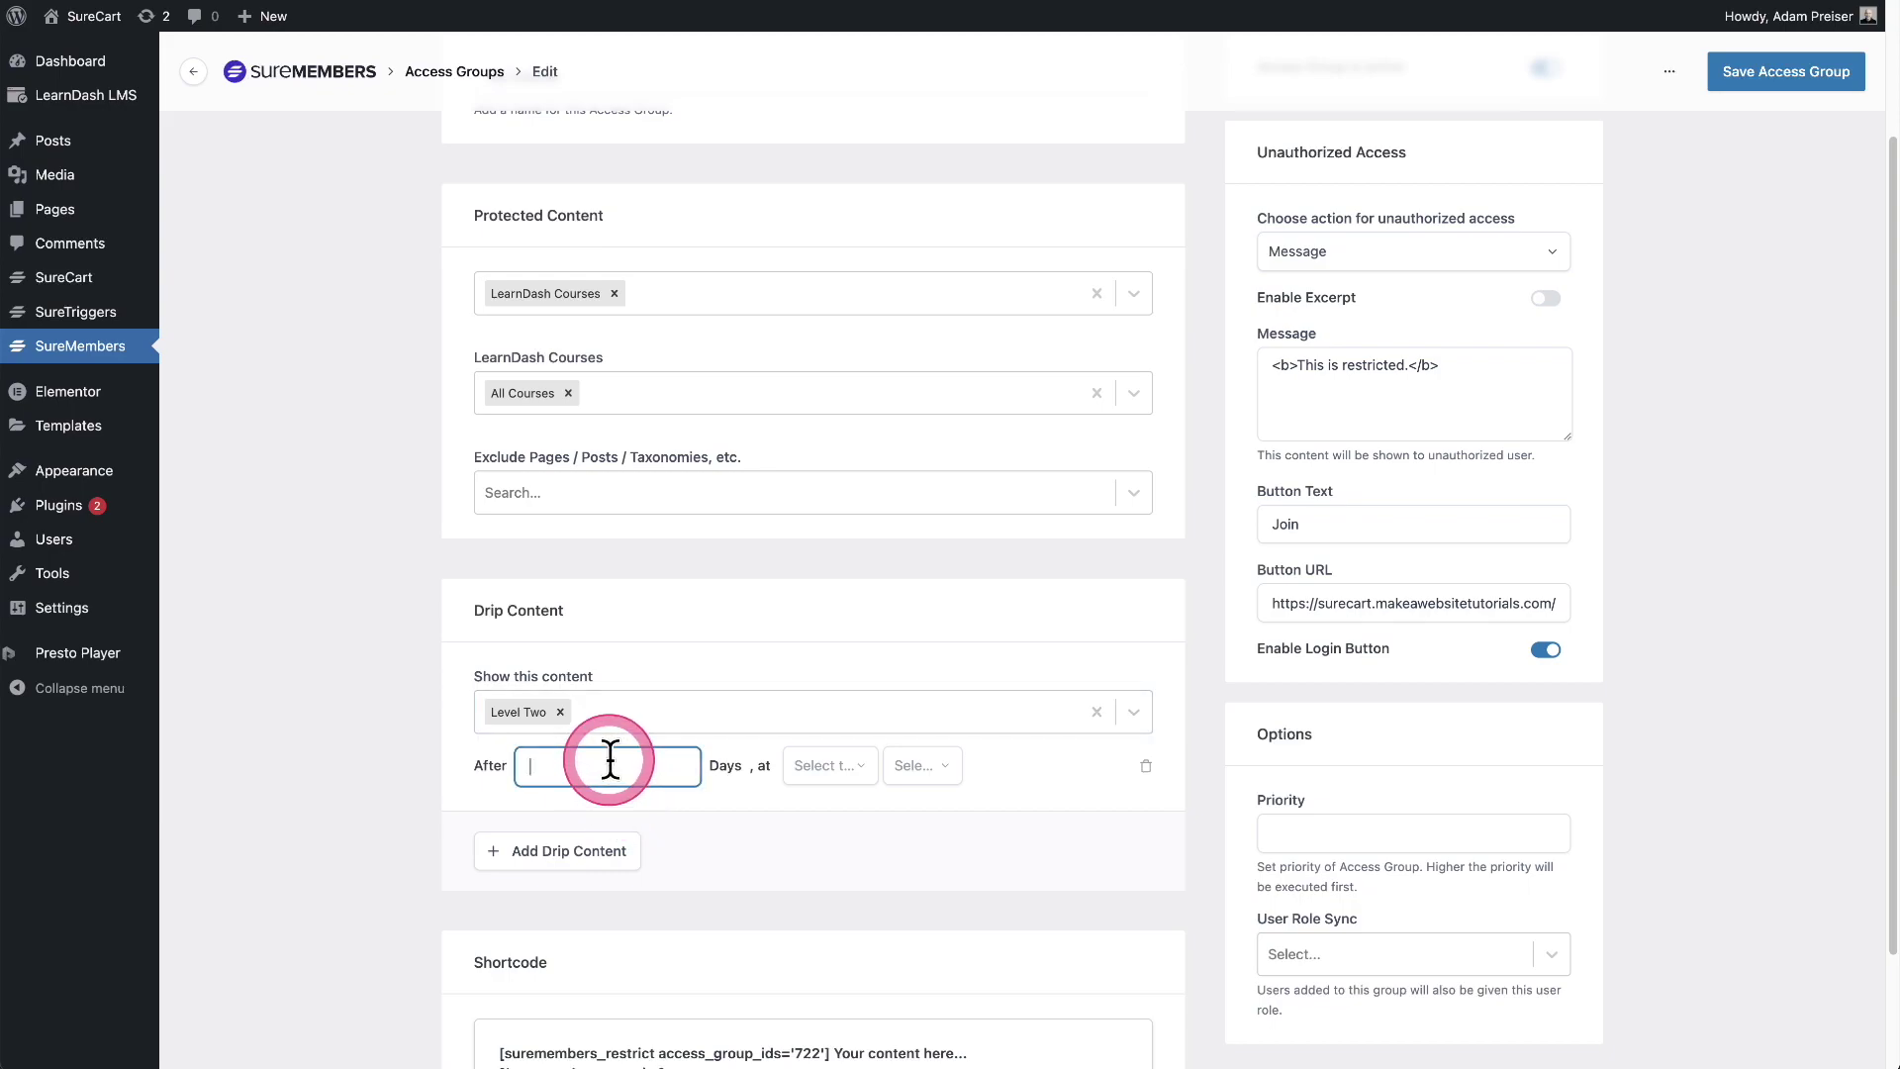
pyautogui.write('7')
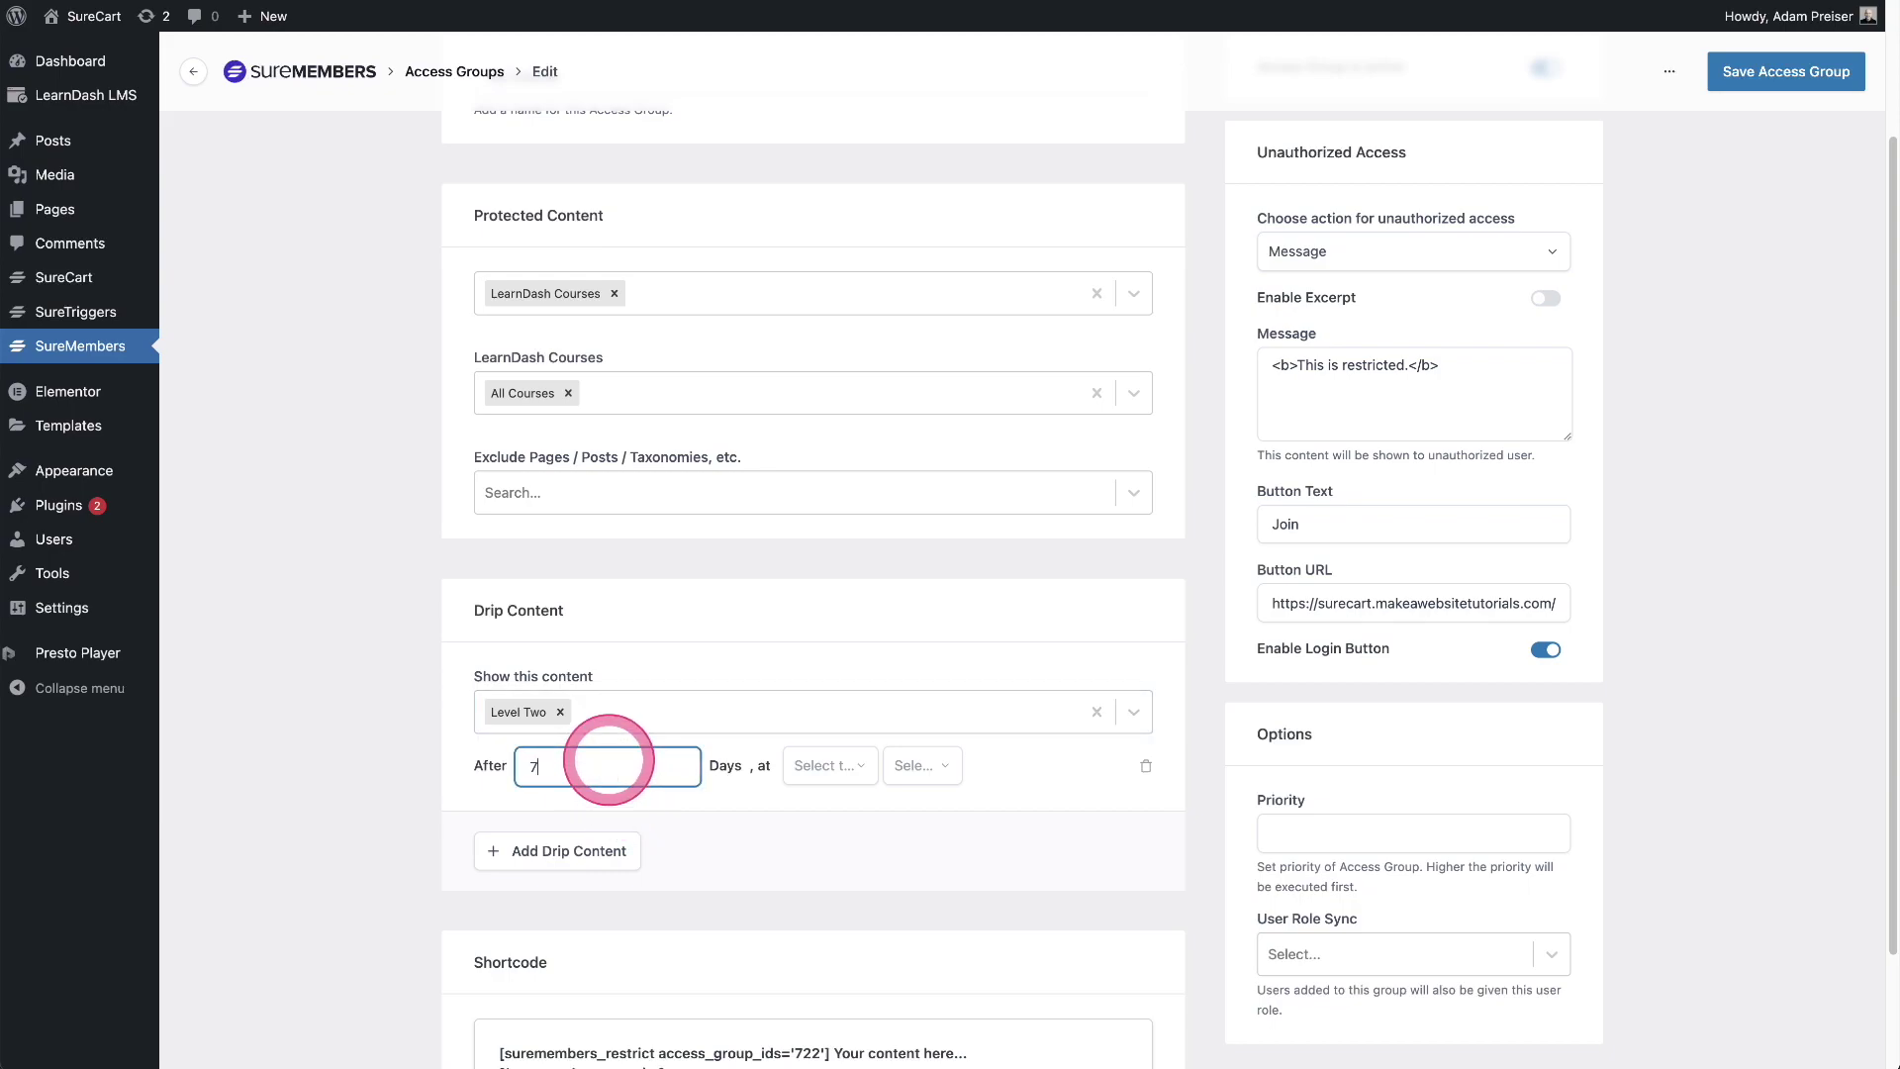
pyautogui.click(827, 768)
pyautogui.scroll(-5, 861, 871)
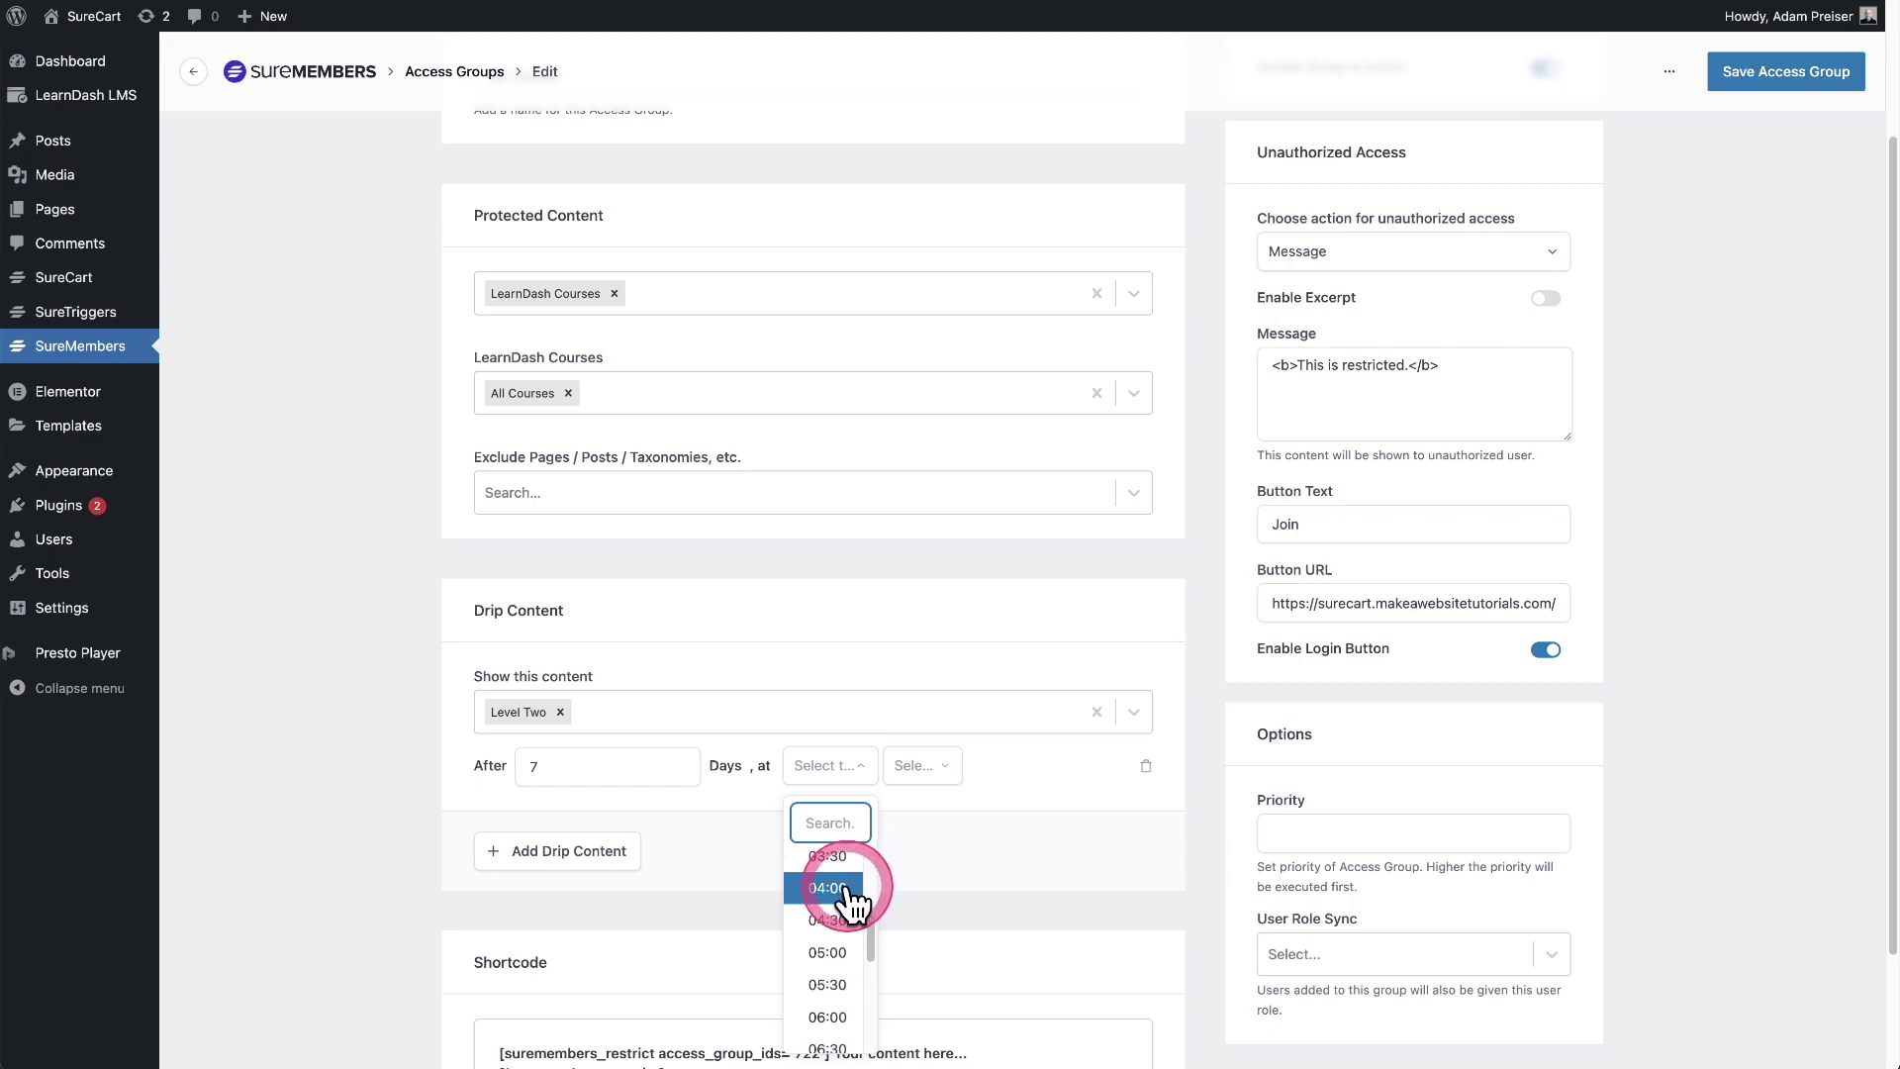
pyautogui.click(830, 1000)
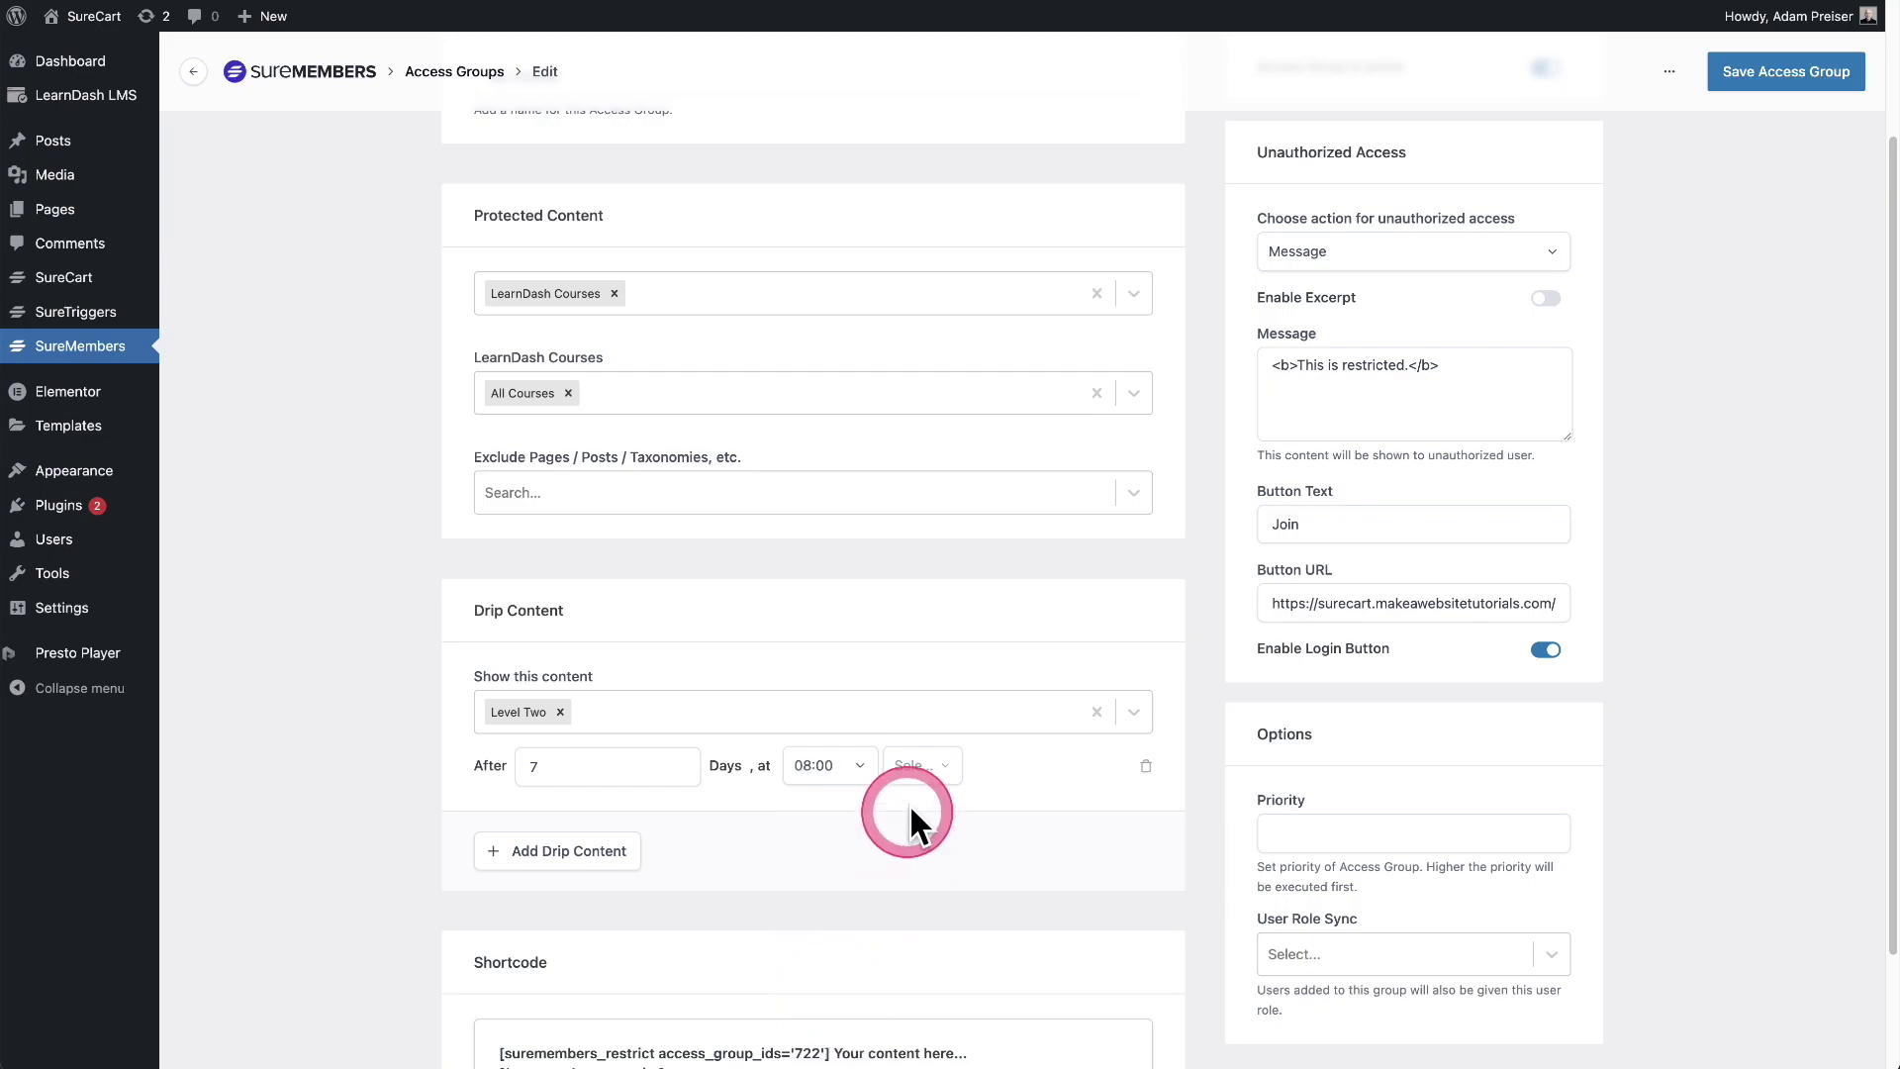
pyautogui.click(922, 767)
pyautogui.click(920, 849)
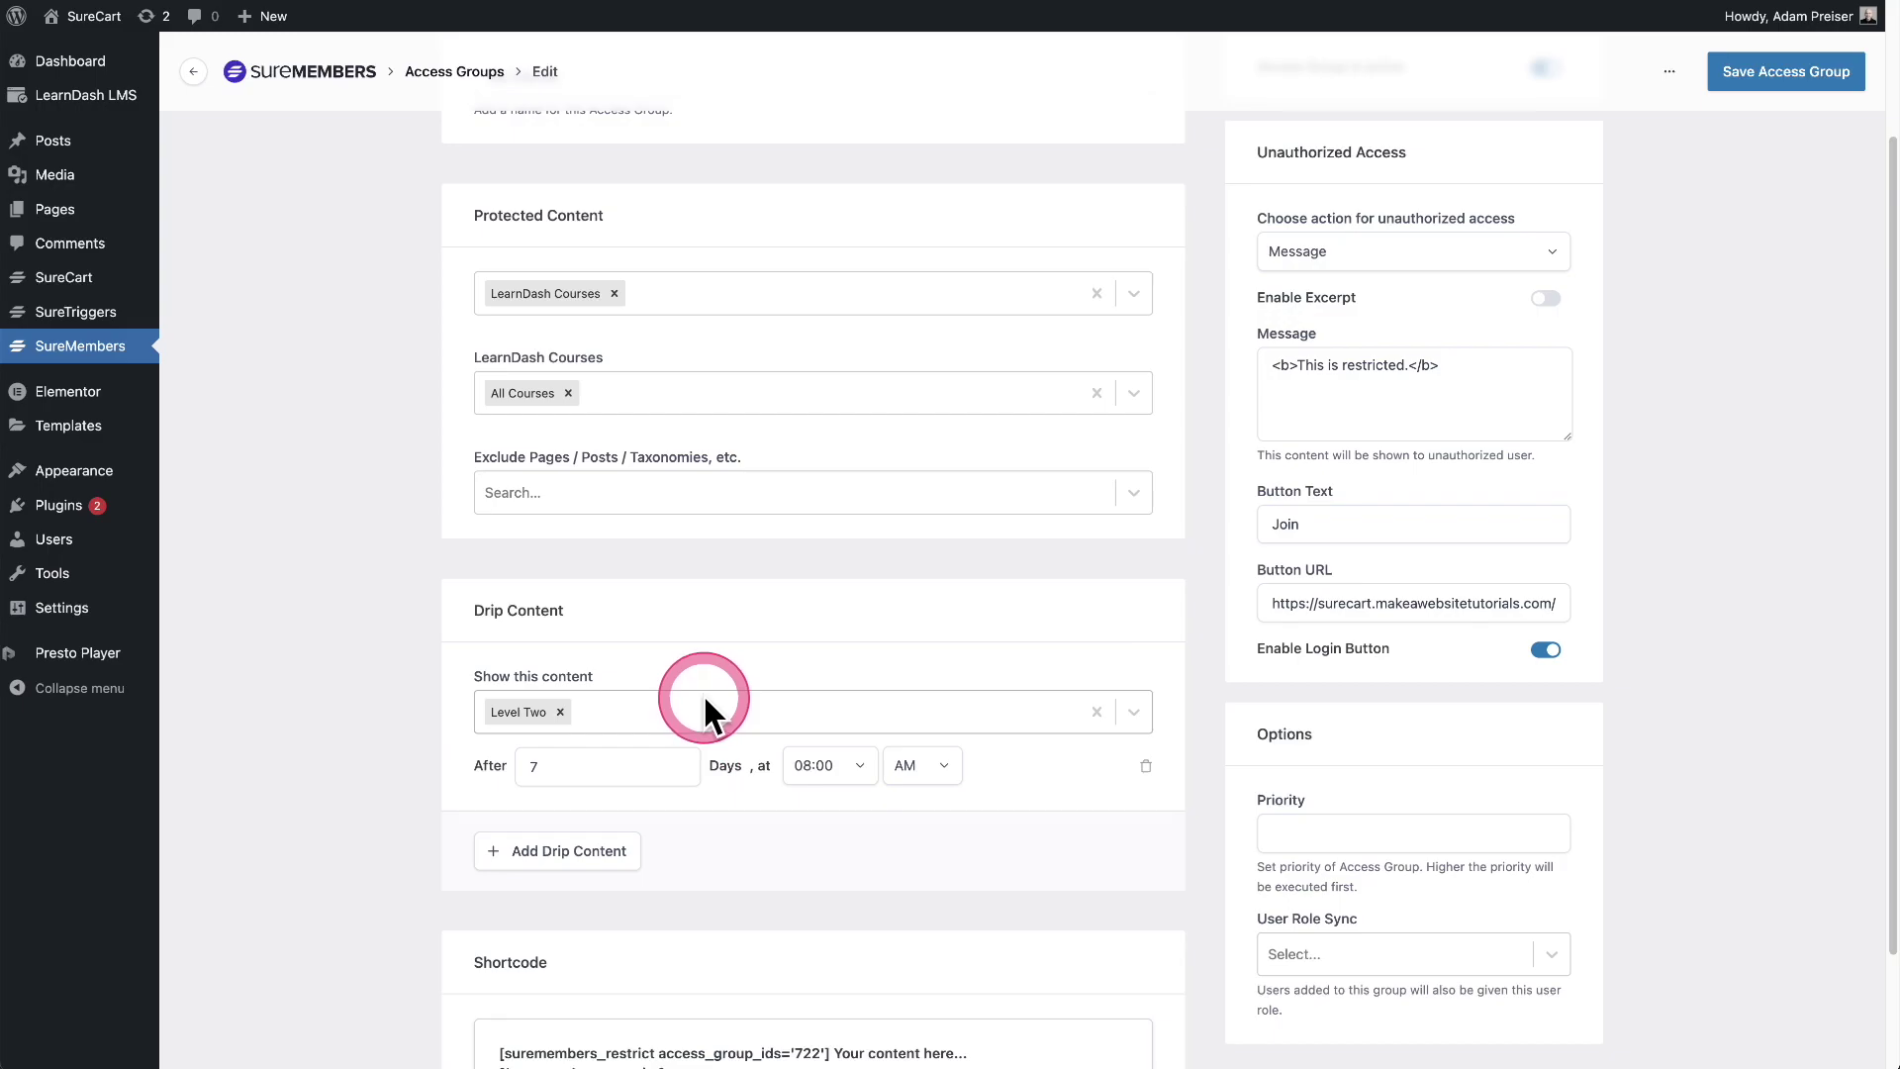
# Switch My Course's protected content to URL matching with the rest* restrict URL pattern
pyautogui.scroll(3, 706, 704)
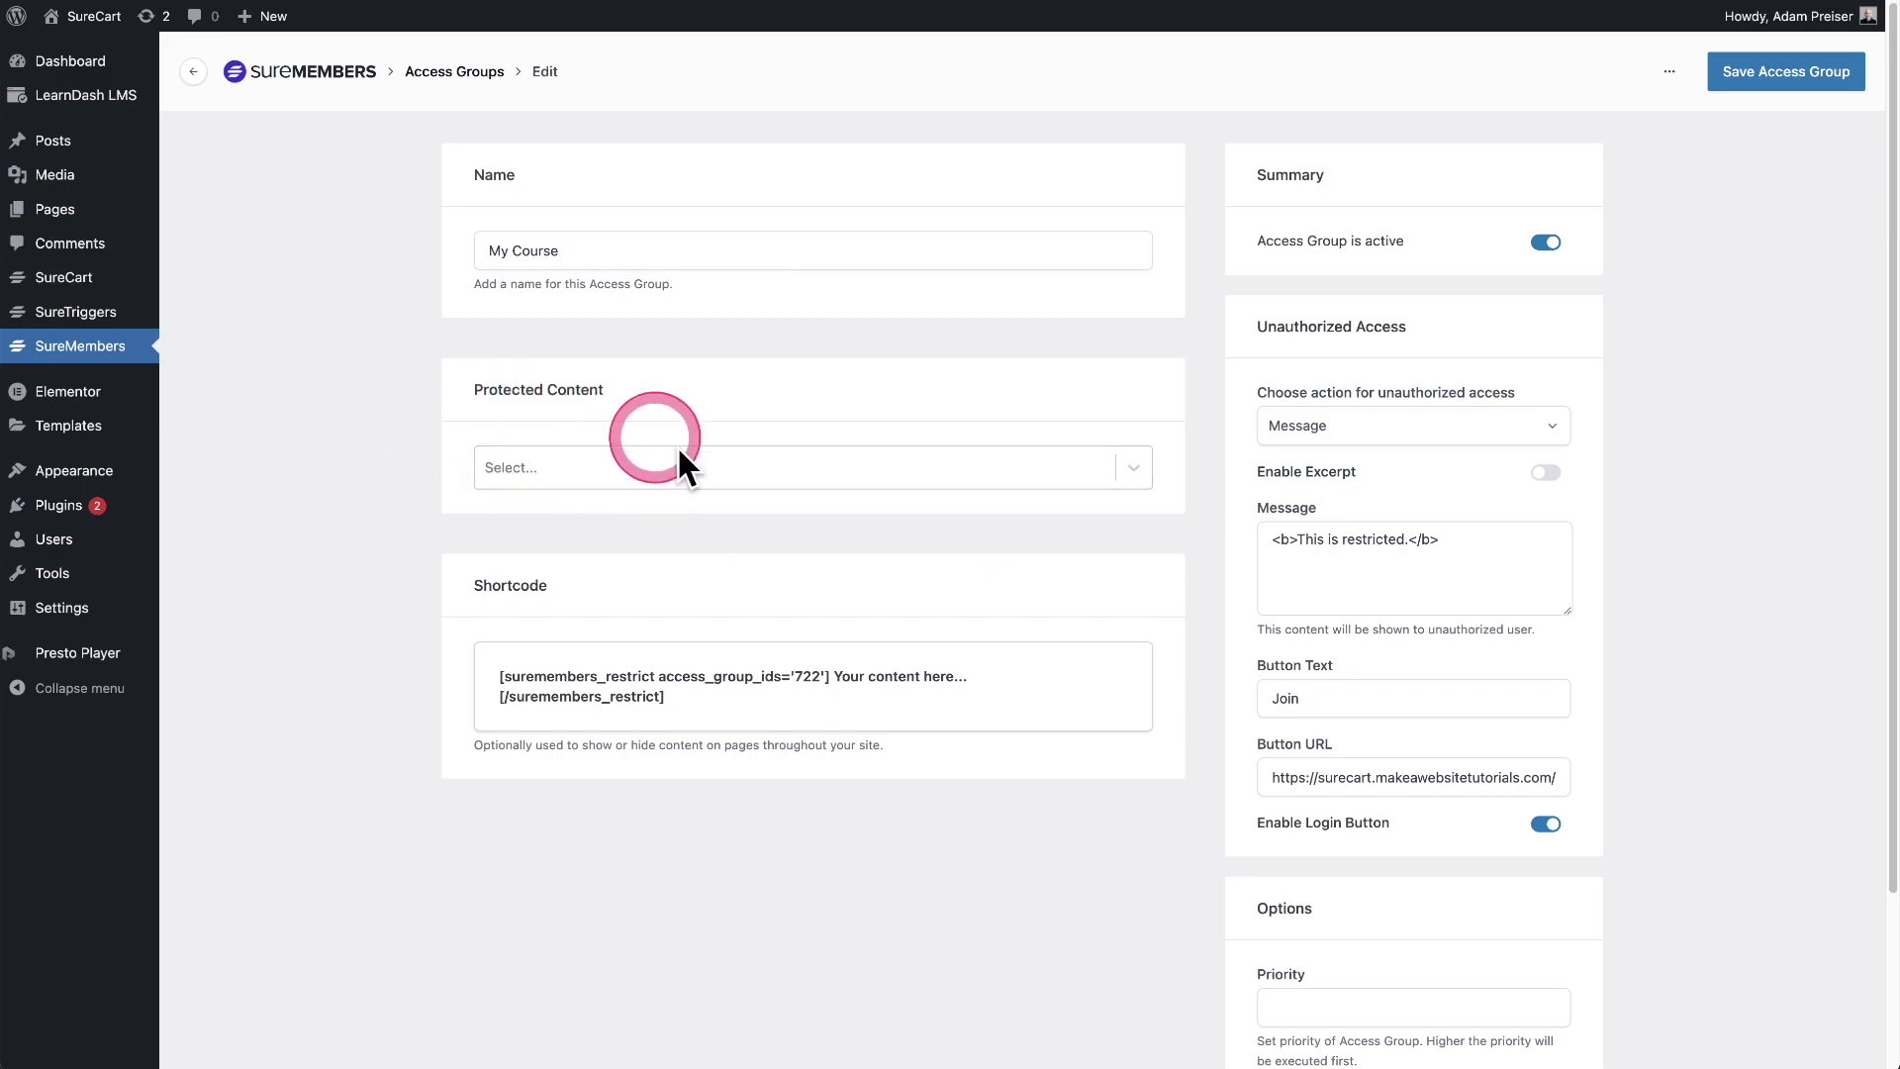
pyautogui.click(1134, 465)
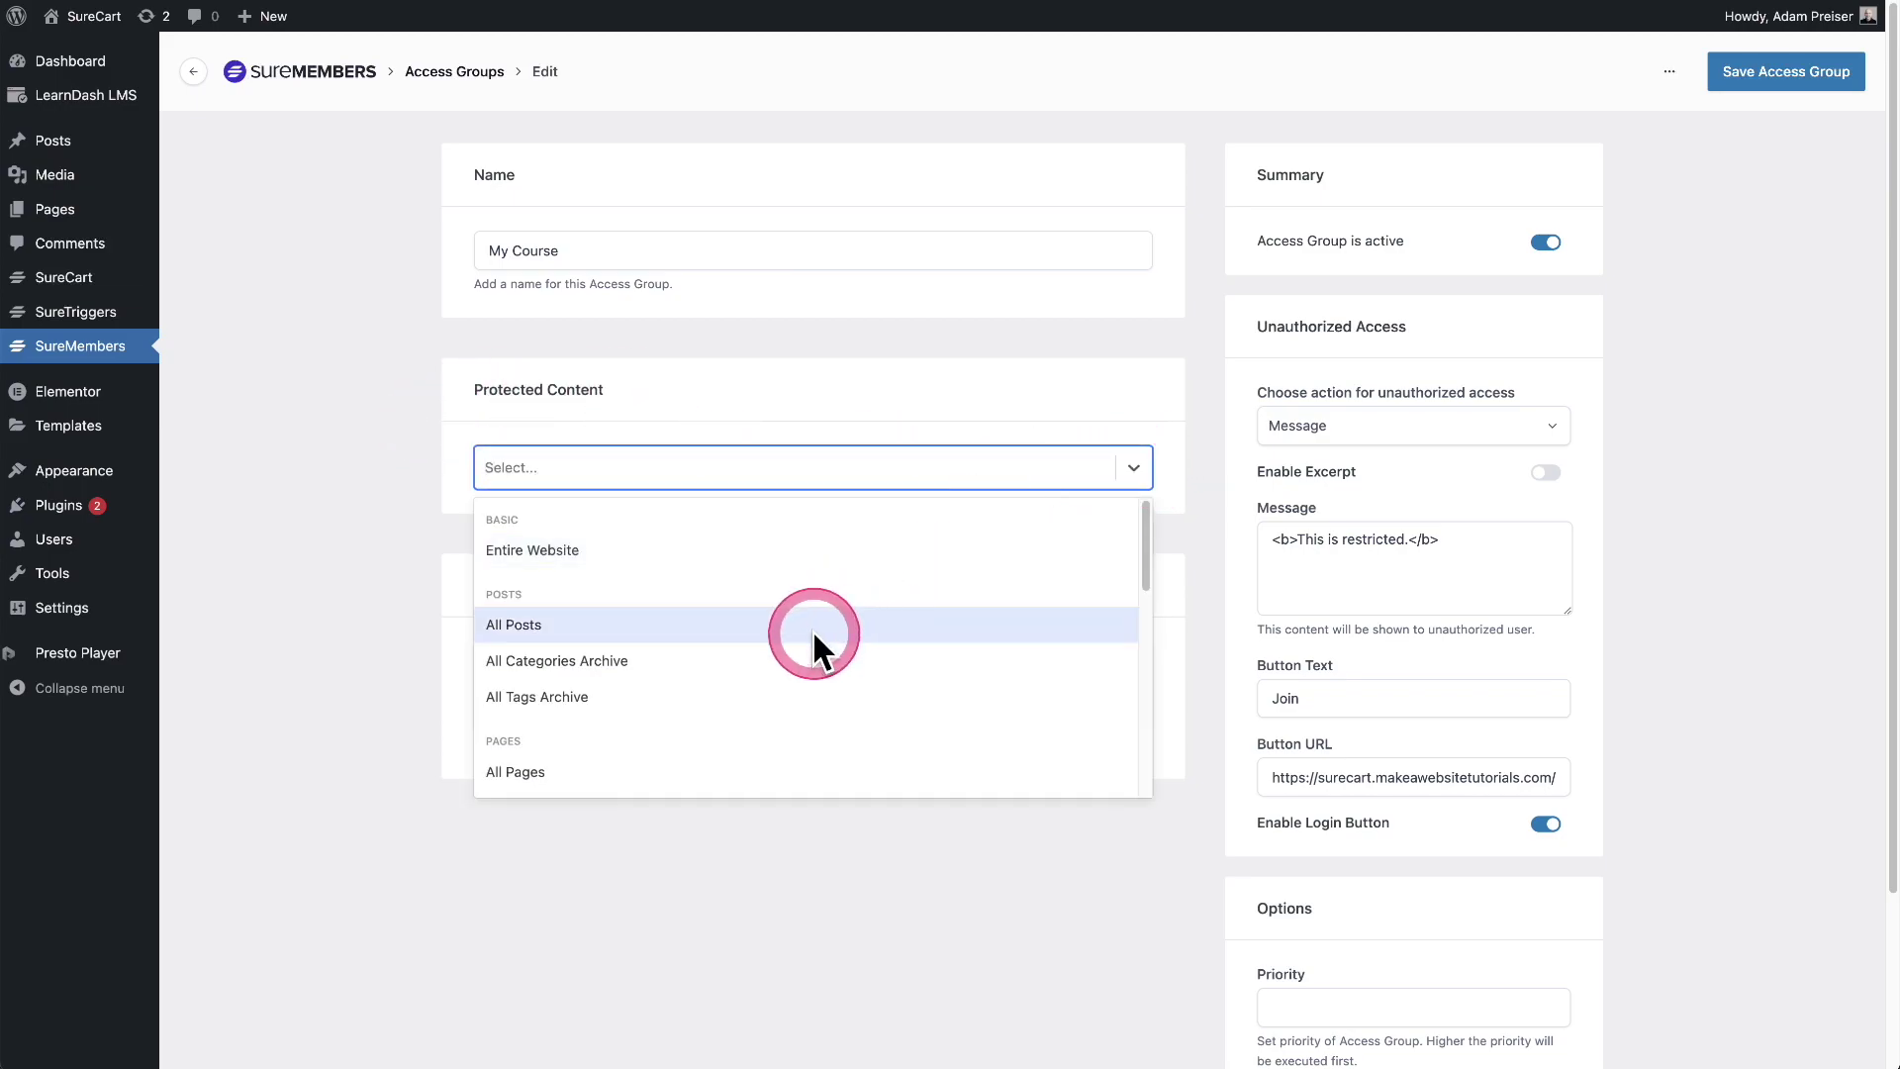
pyautogui.scroll(-5, 809, 626)
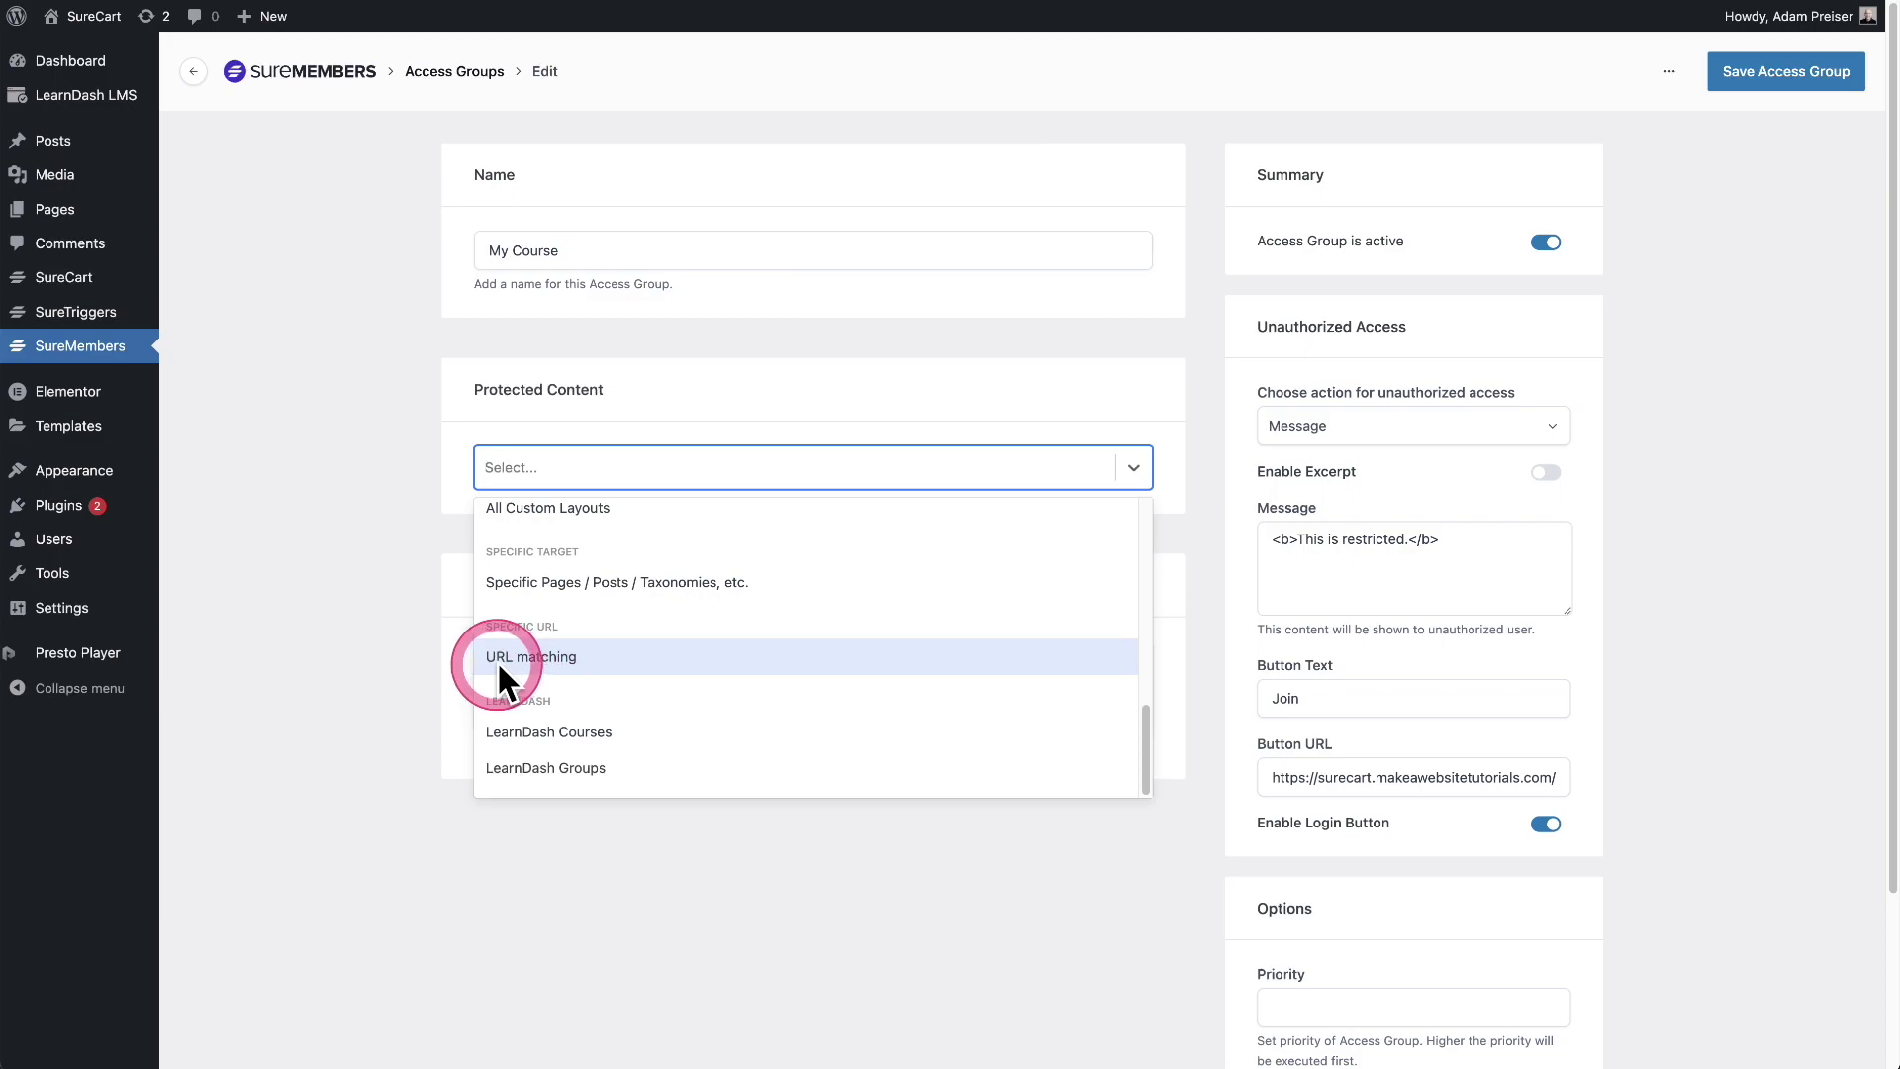
pyautogui.click(556, 656)
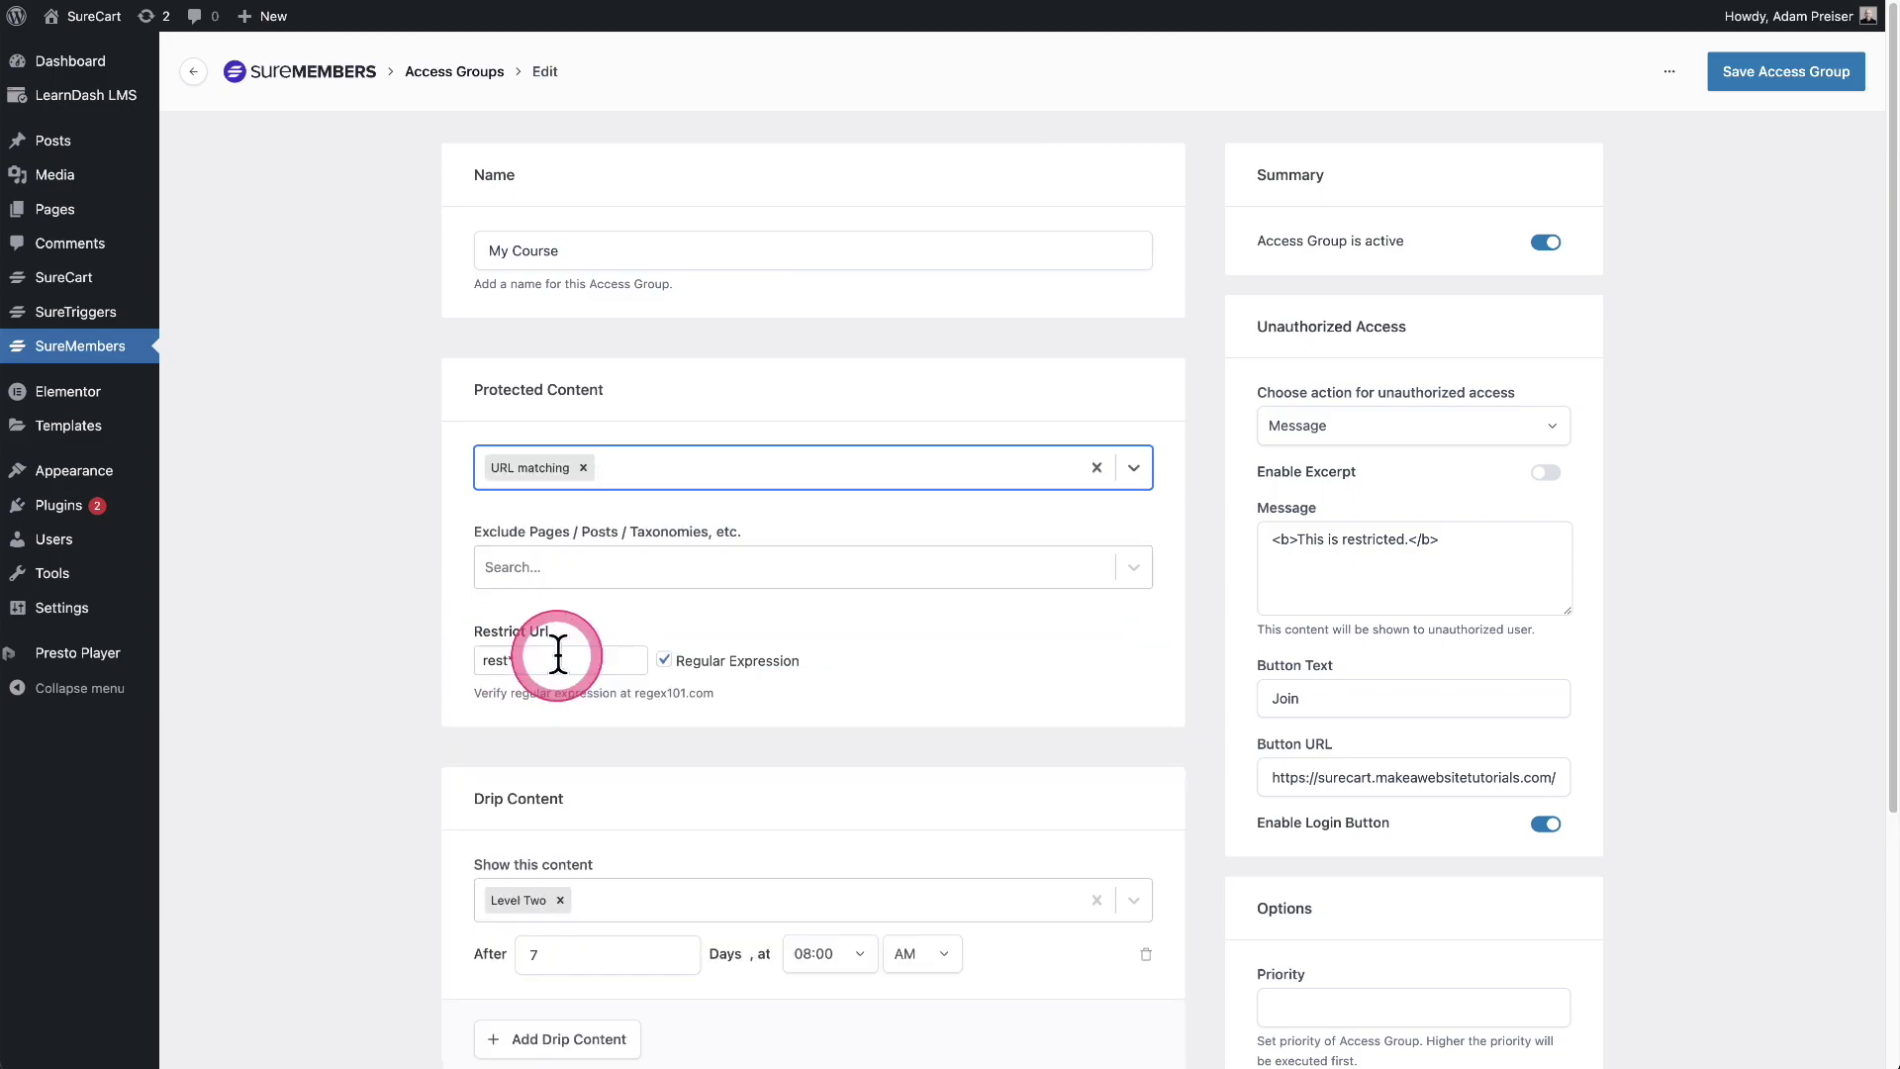
pyautogui.click(555, 657)
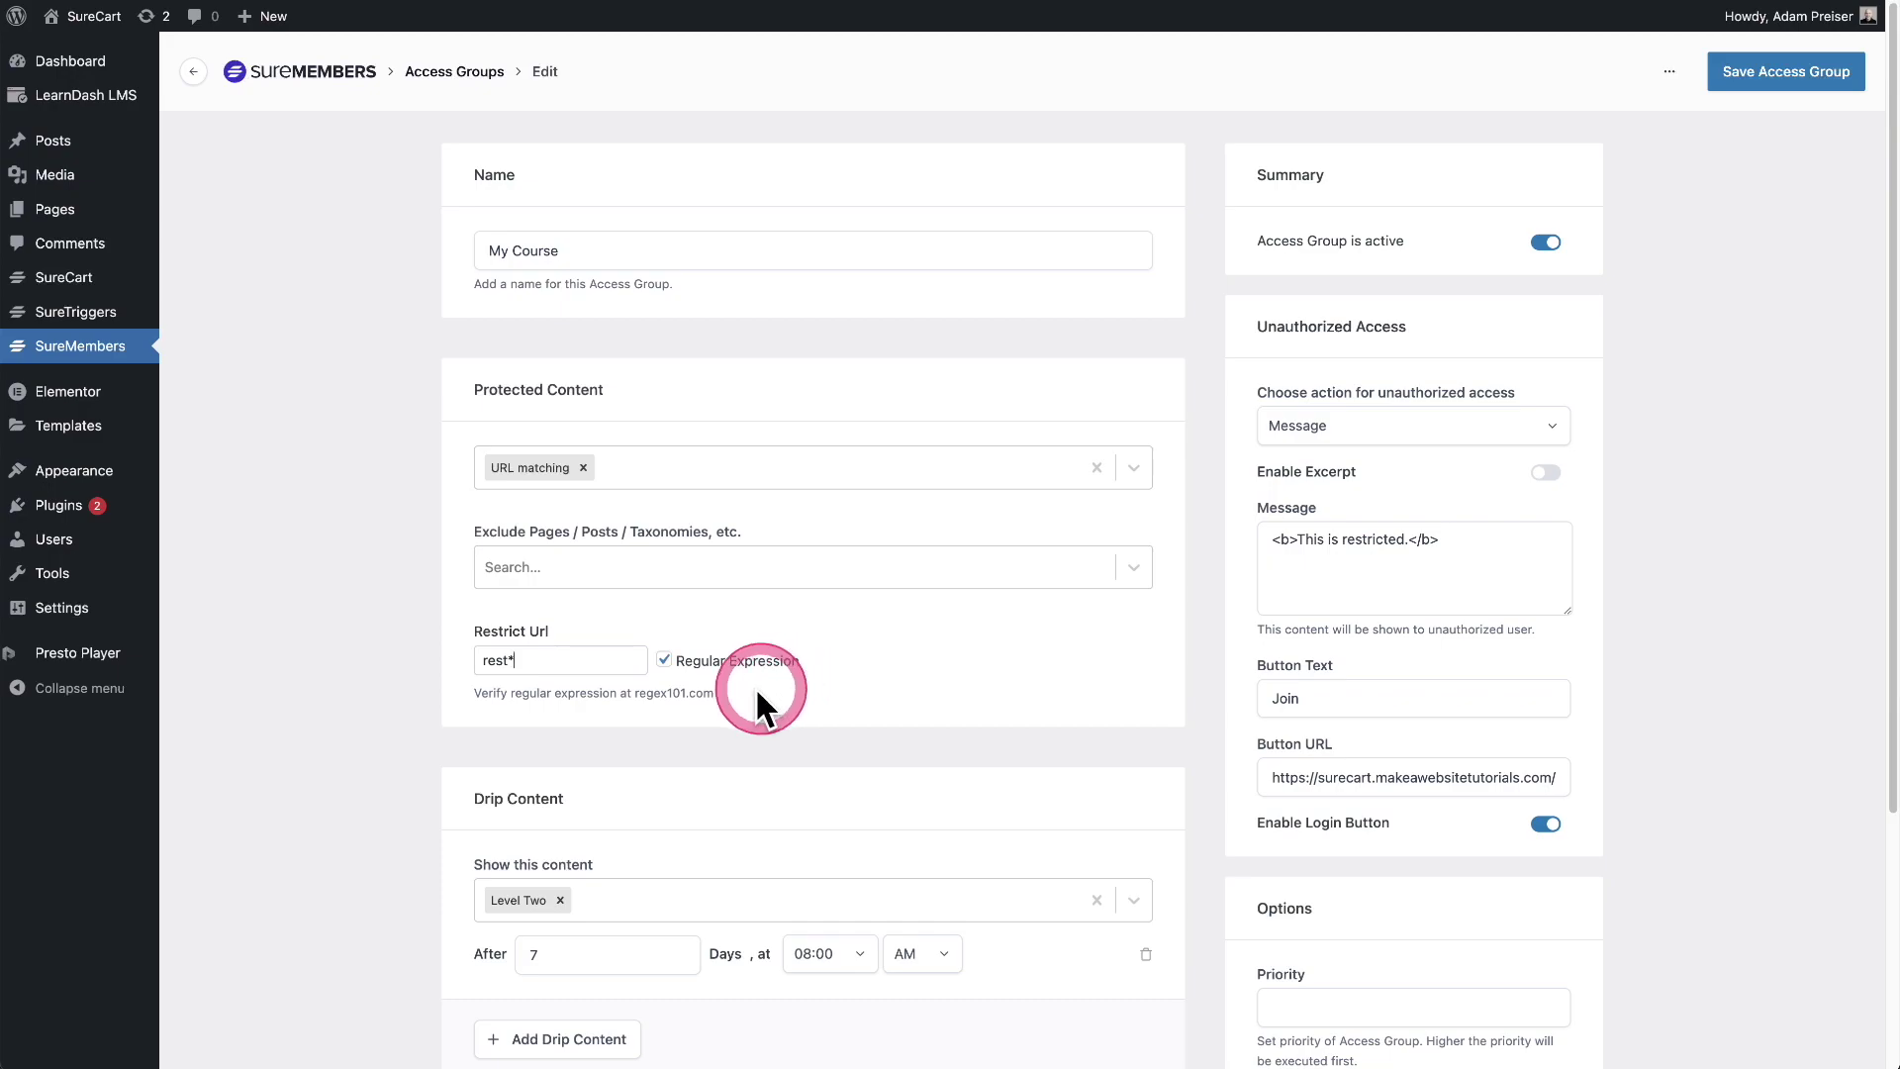
pyautogui.click(476, 660)
pyautogui.moveTo(476, 660); pyautogui.dragTo(516, 661)
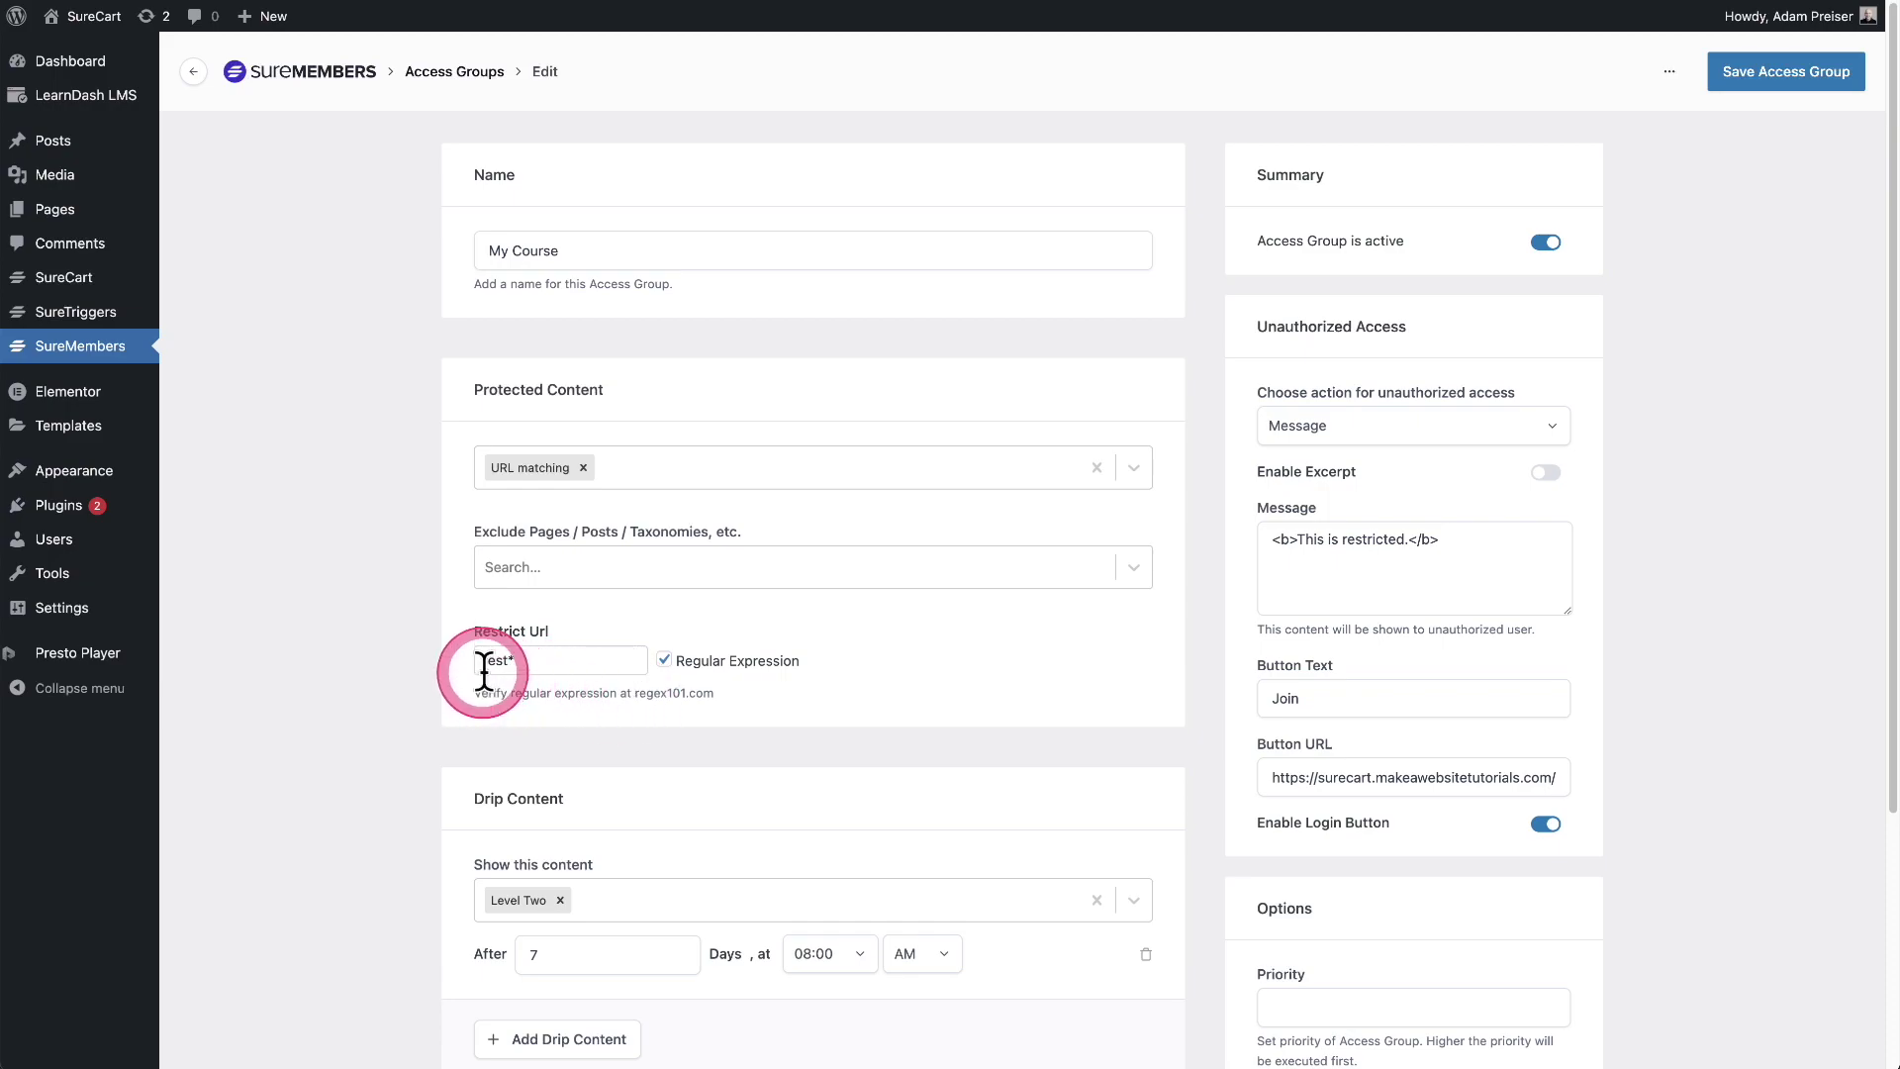
pyautogui.moveTo(483, 660); pyautogui.dragTo(507, 660)
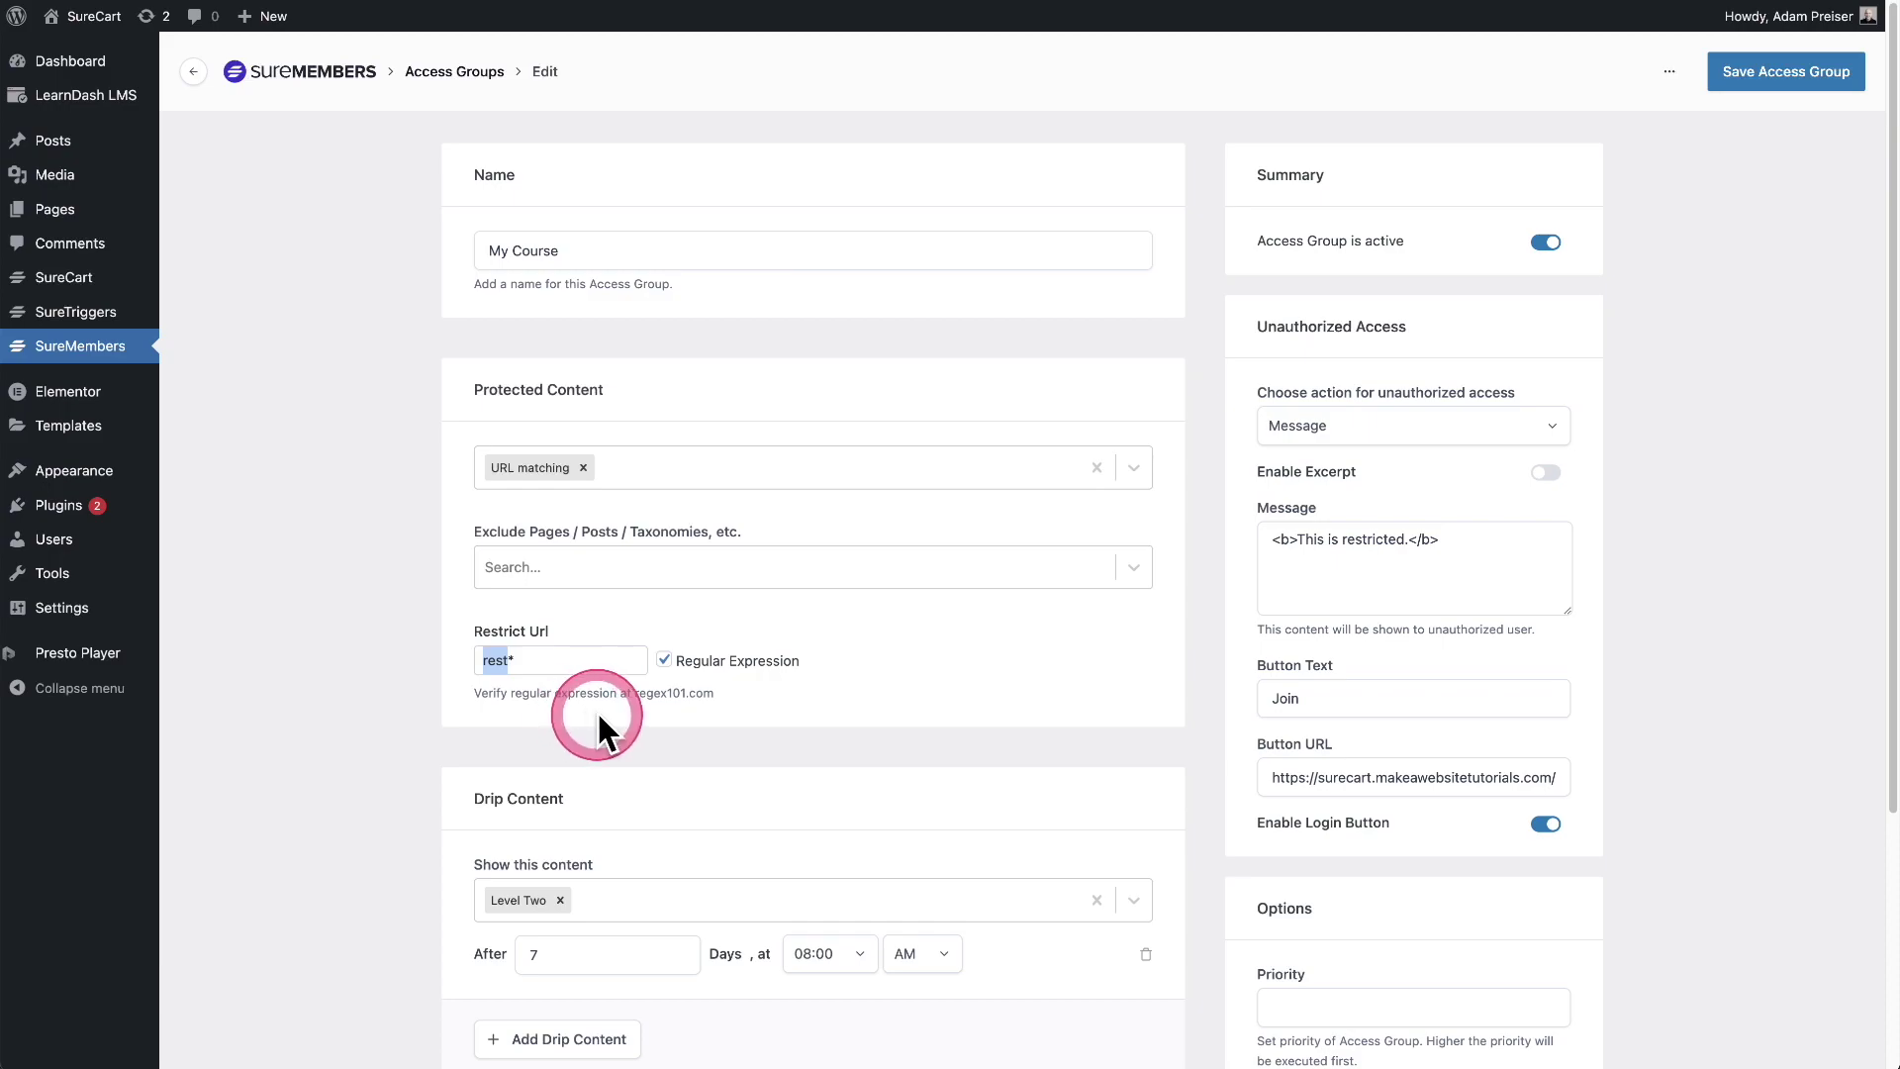
pyautogui.scroll(-1, 1018, 445)
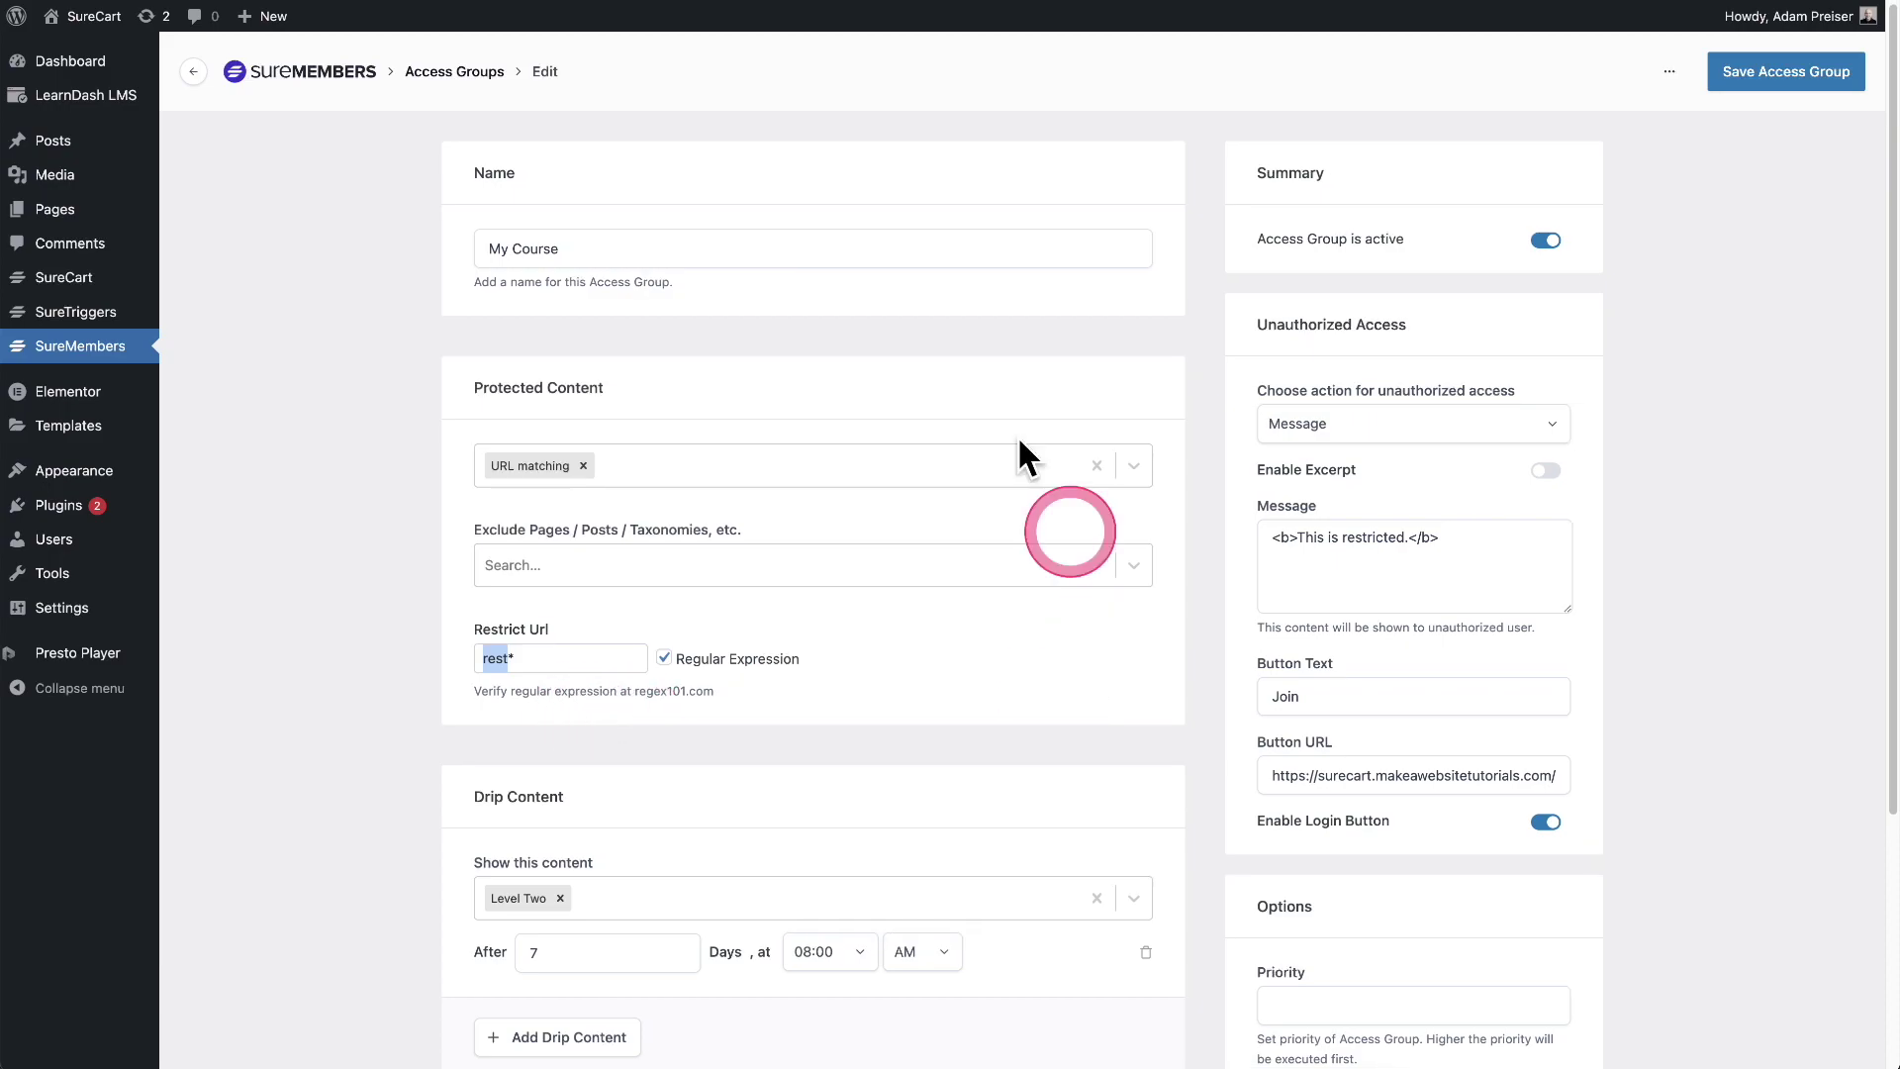
# Save the My Course access group and return to the Access Groups list
pyautogui.click(950, 726)
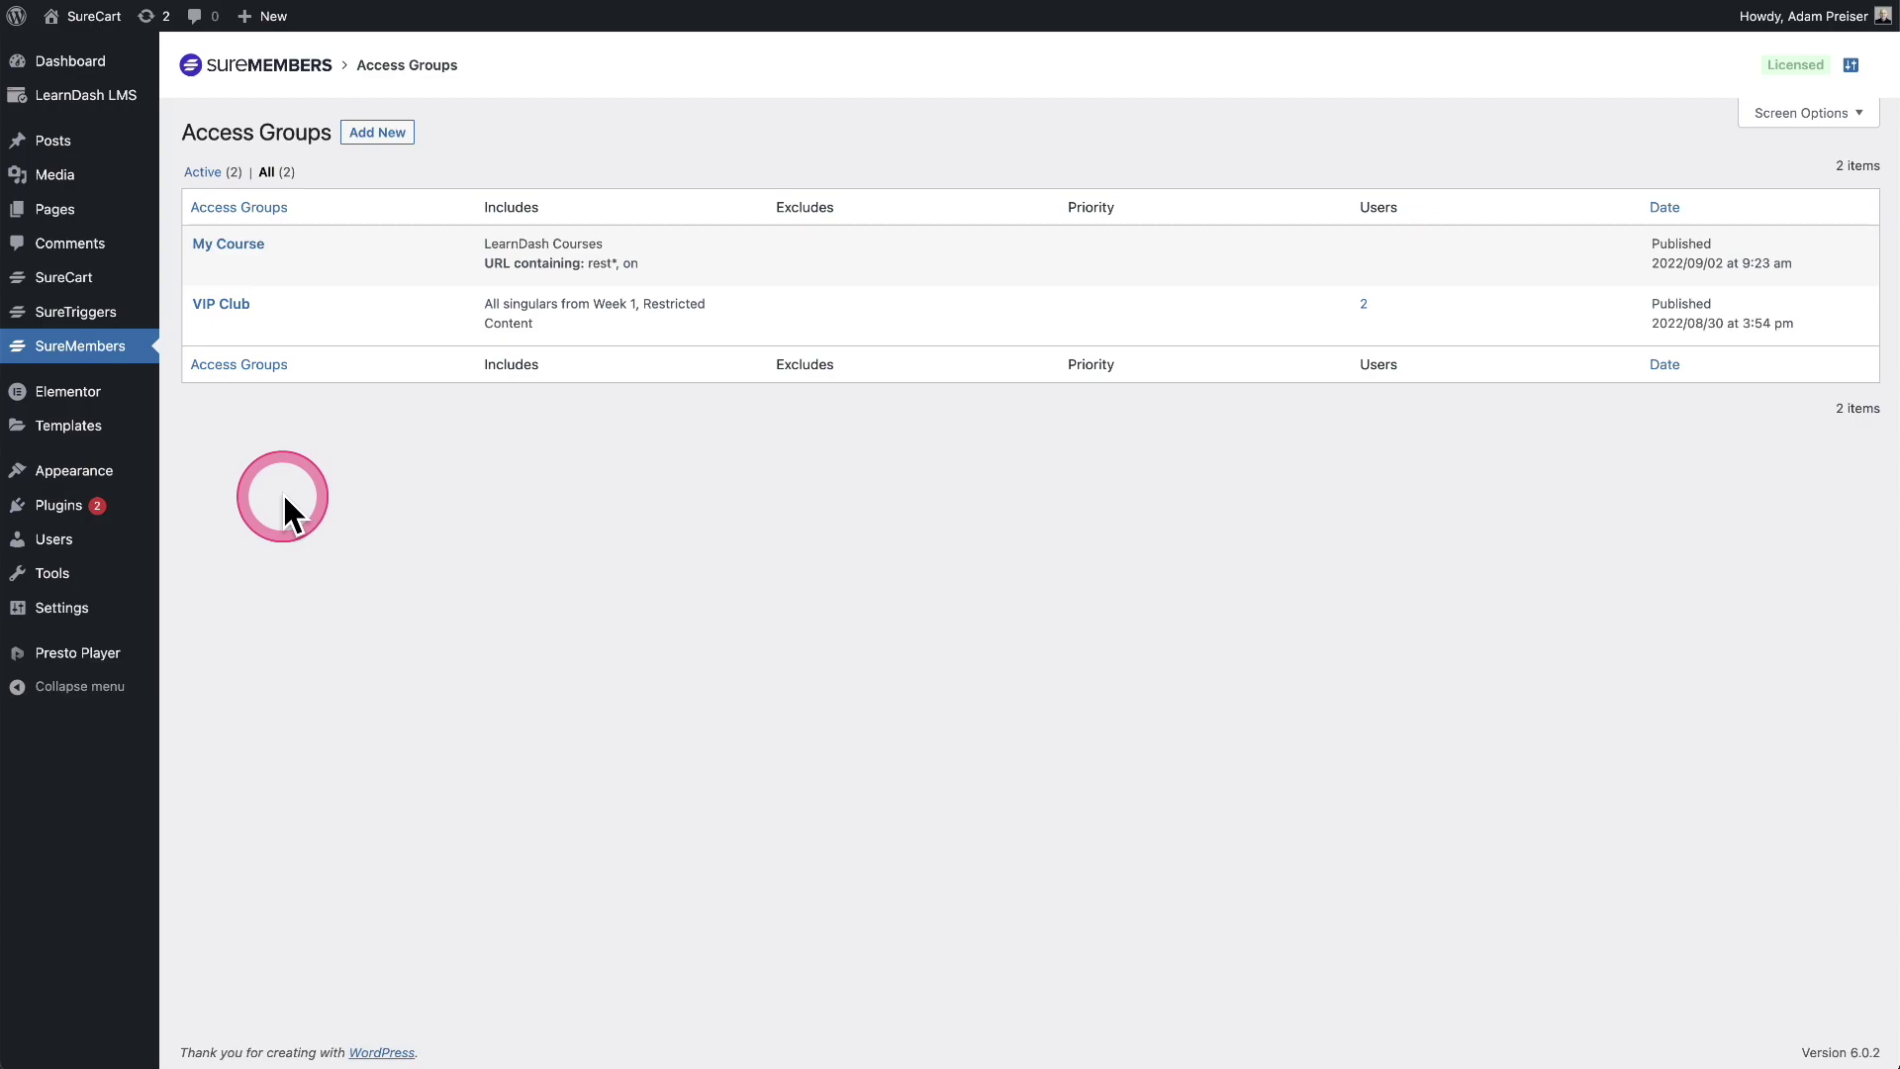
pyautogui.moveTo(228, 319)
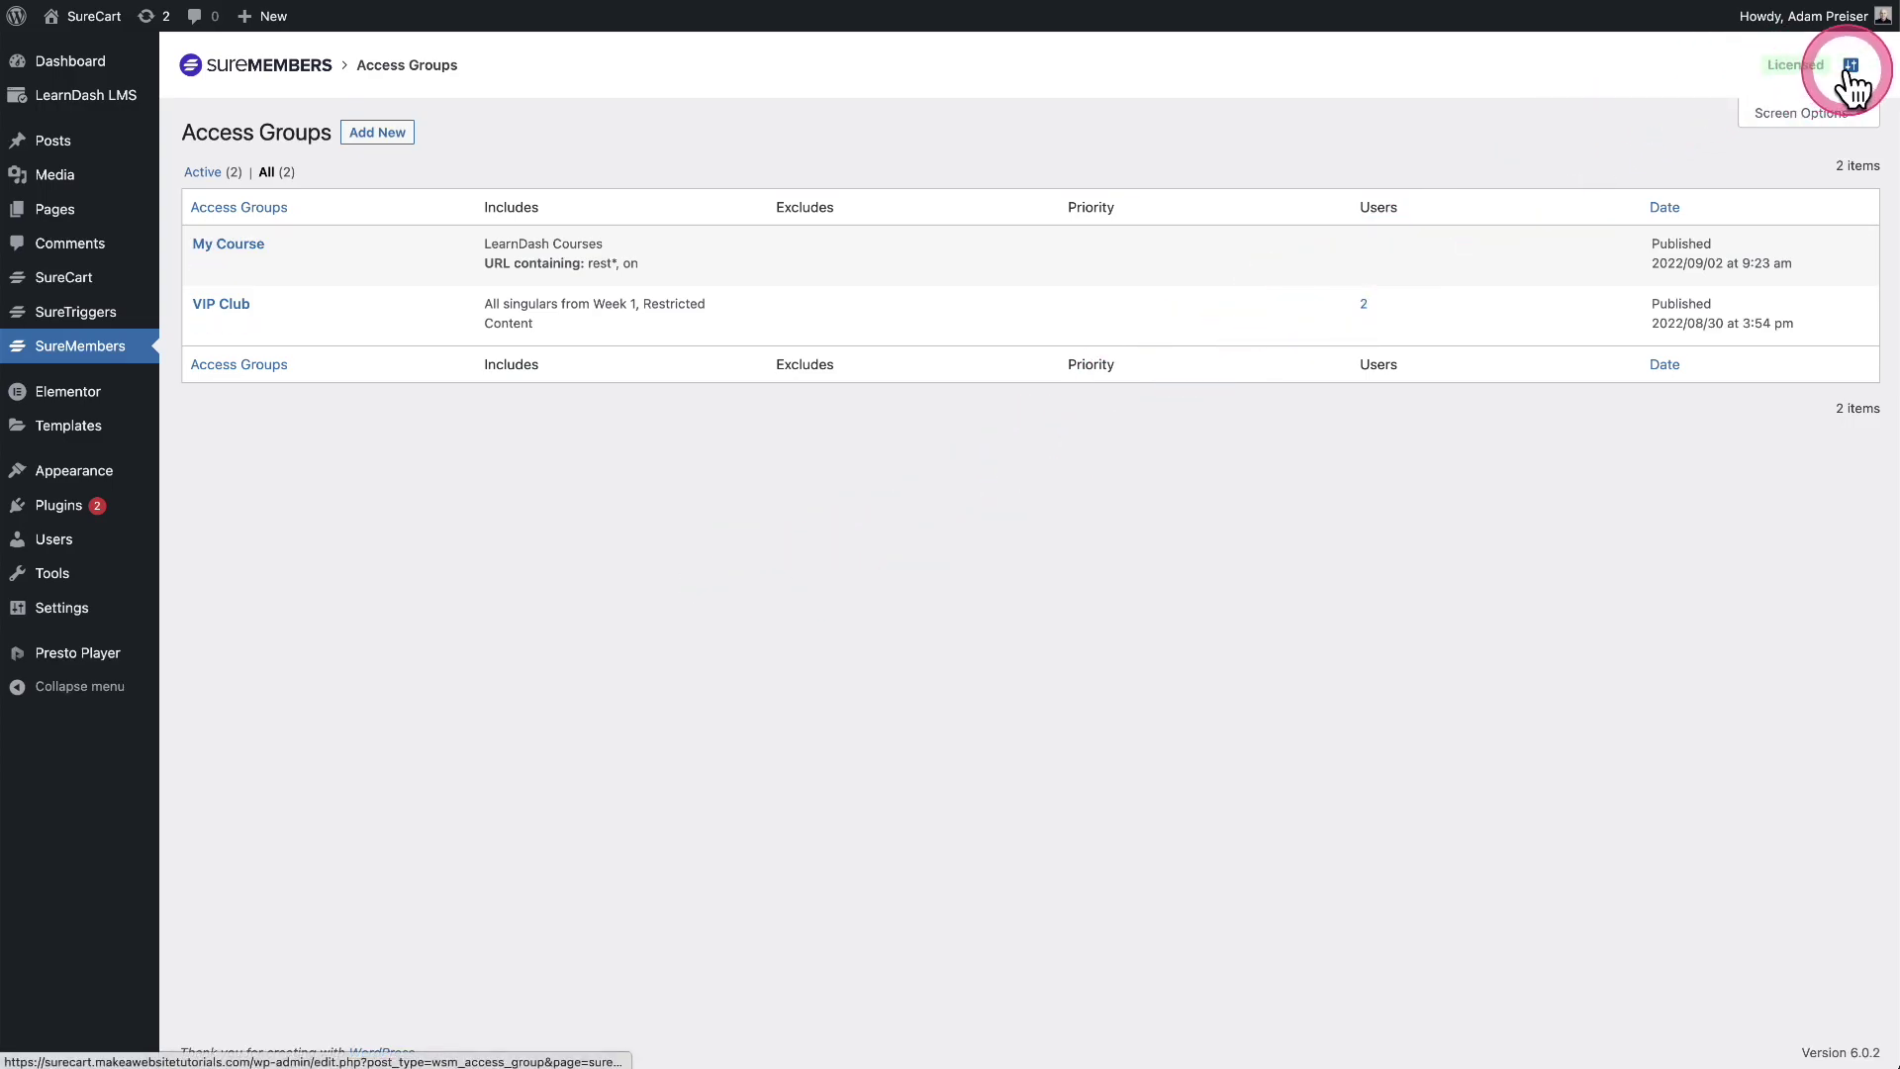
# Open SureMembers settings at Create User Roles and review the existing VIP Club role
pyautogui.click(1850, 67)
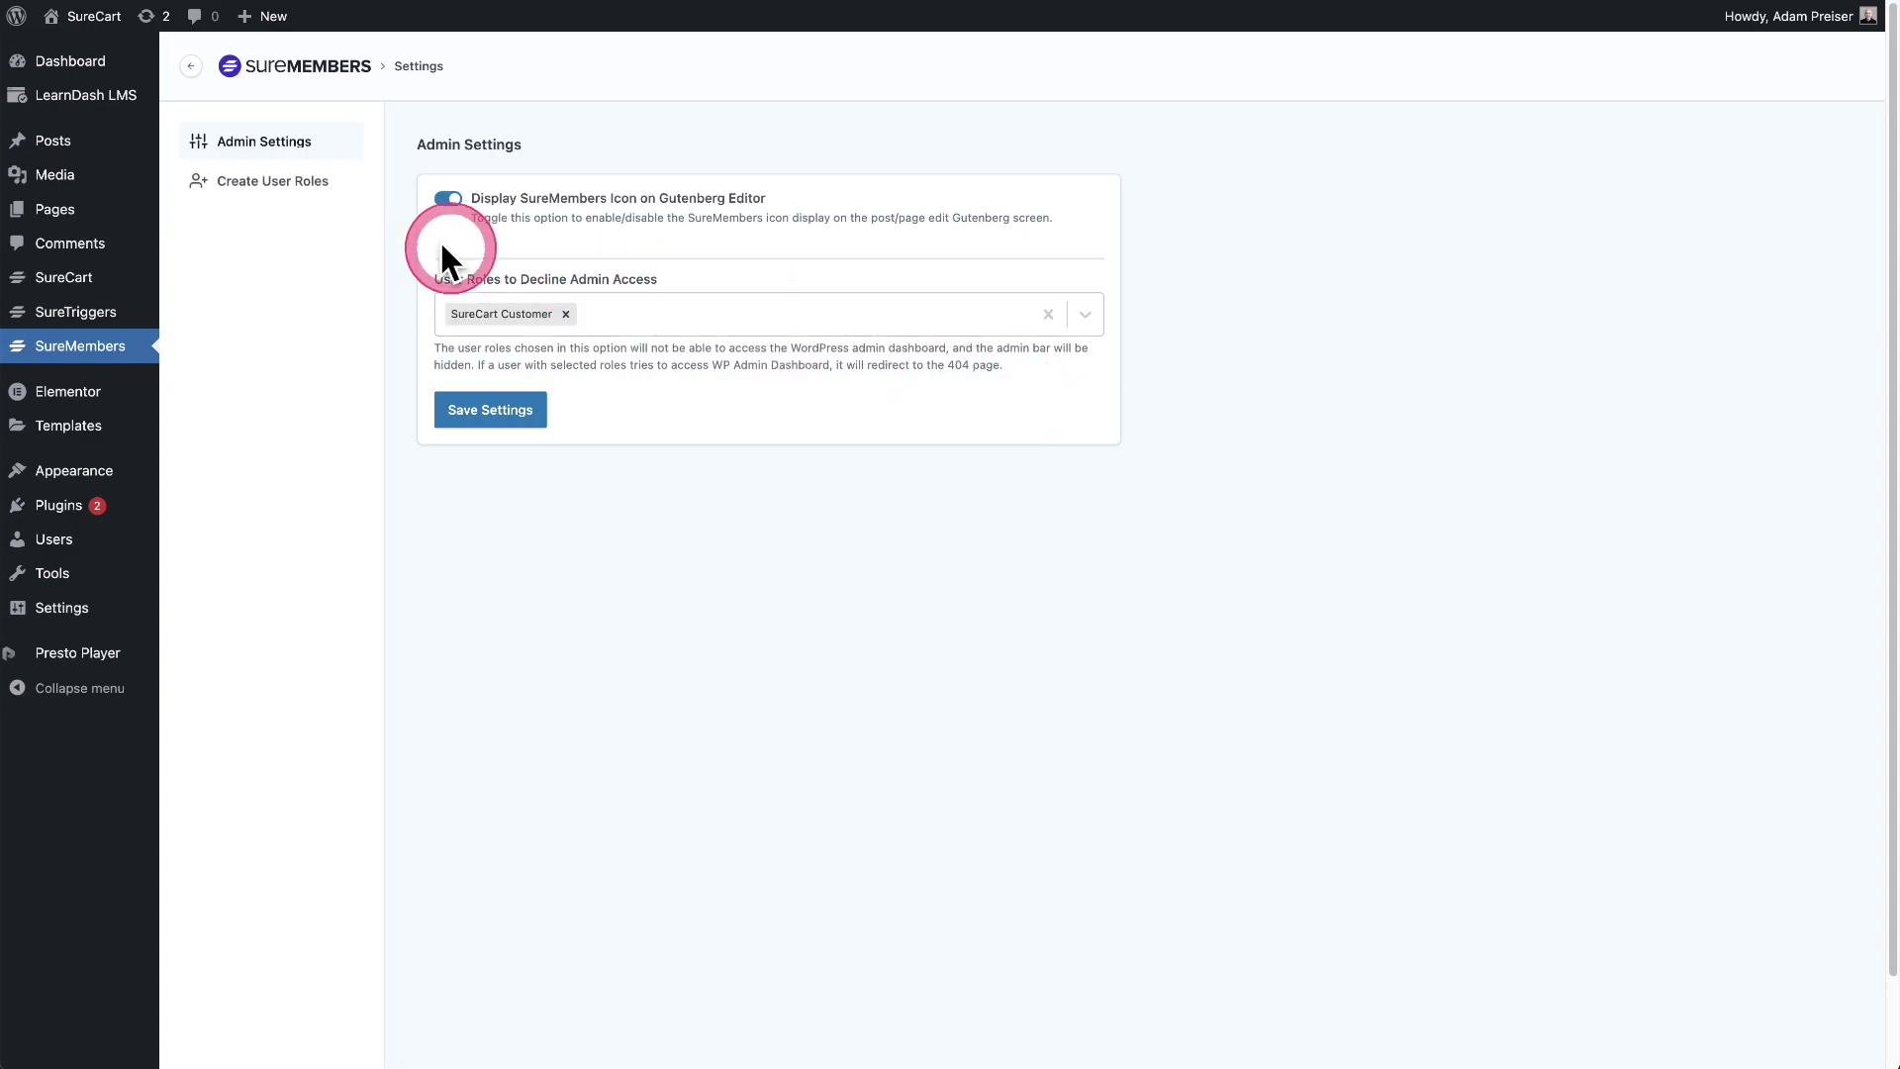
pyautogui.click(265, 184)
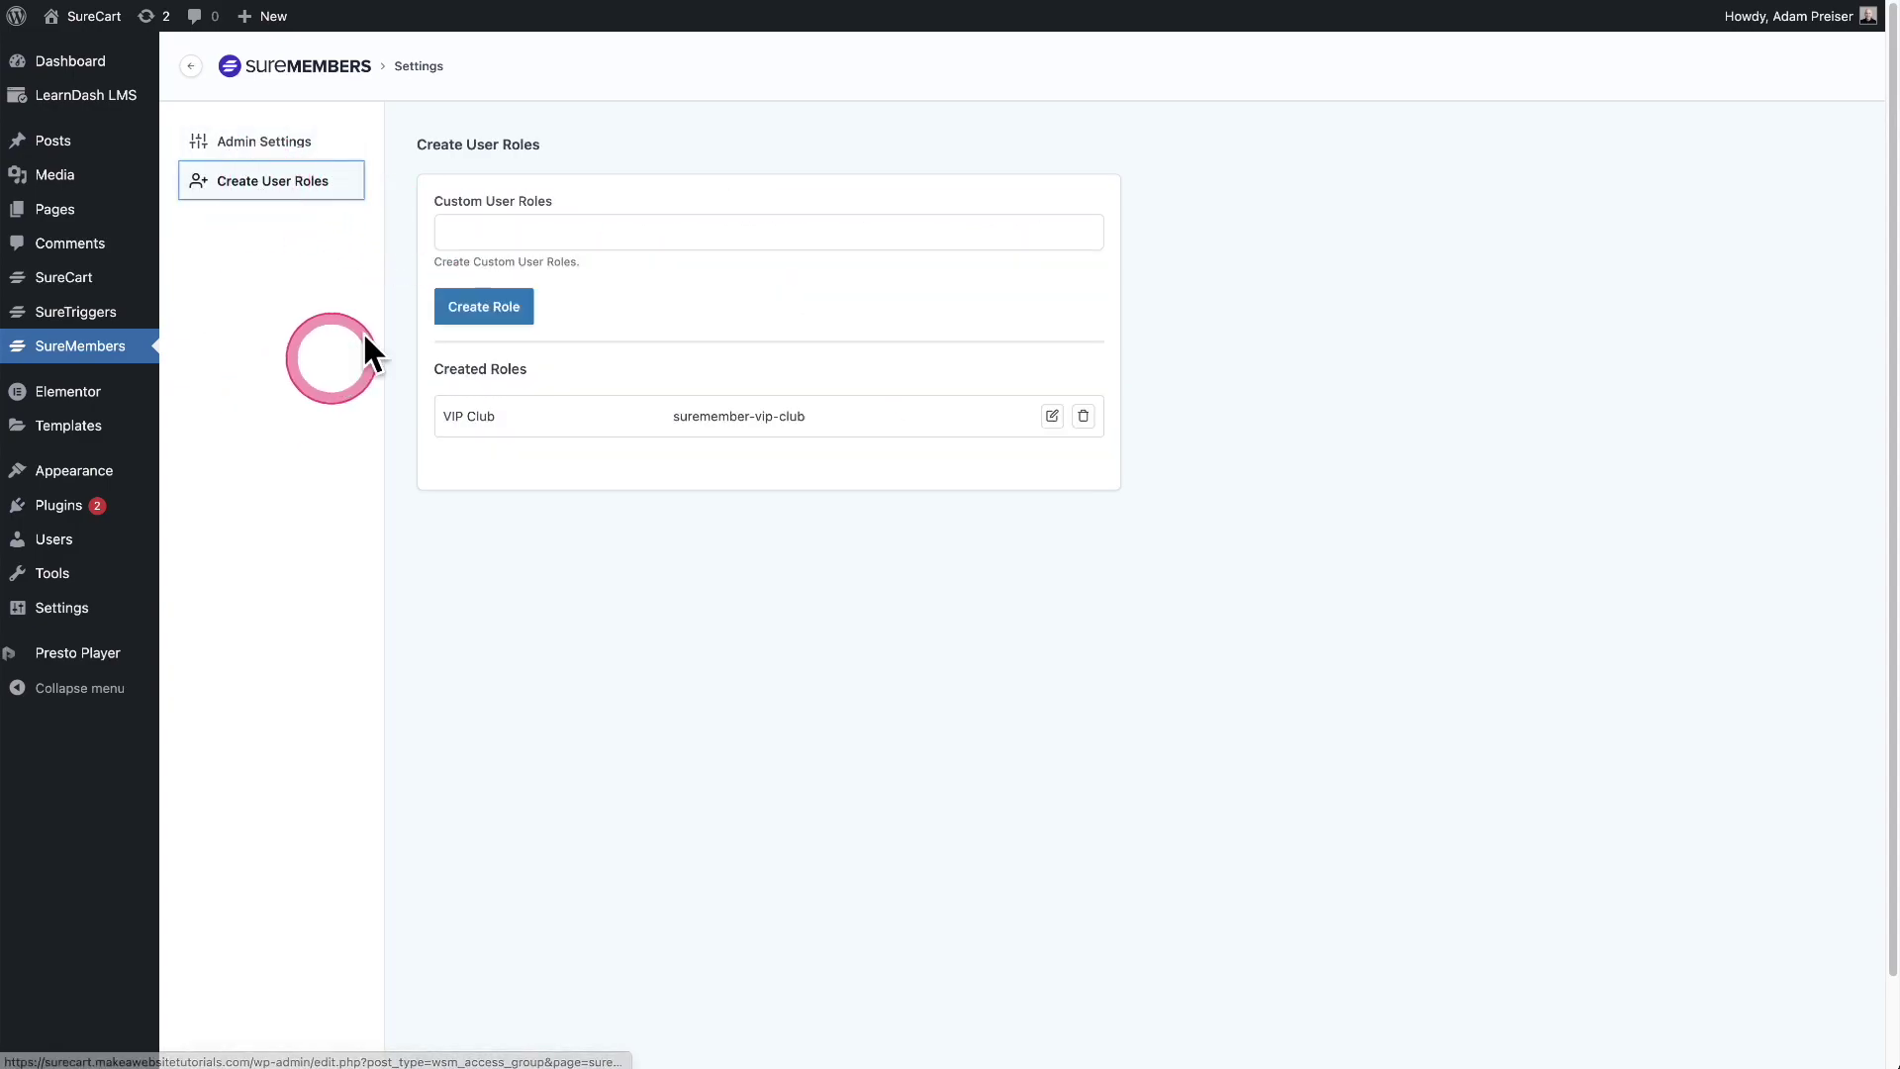
pyautogui.click(555, 230)
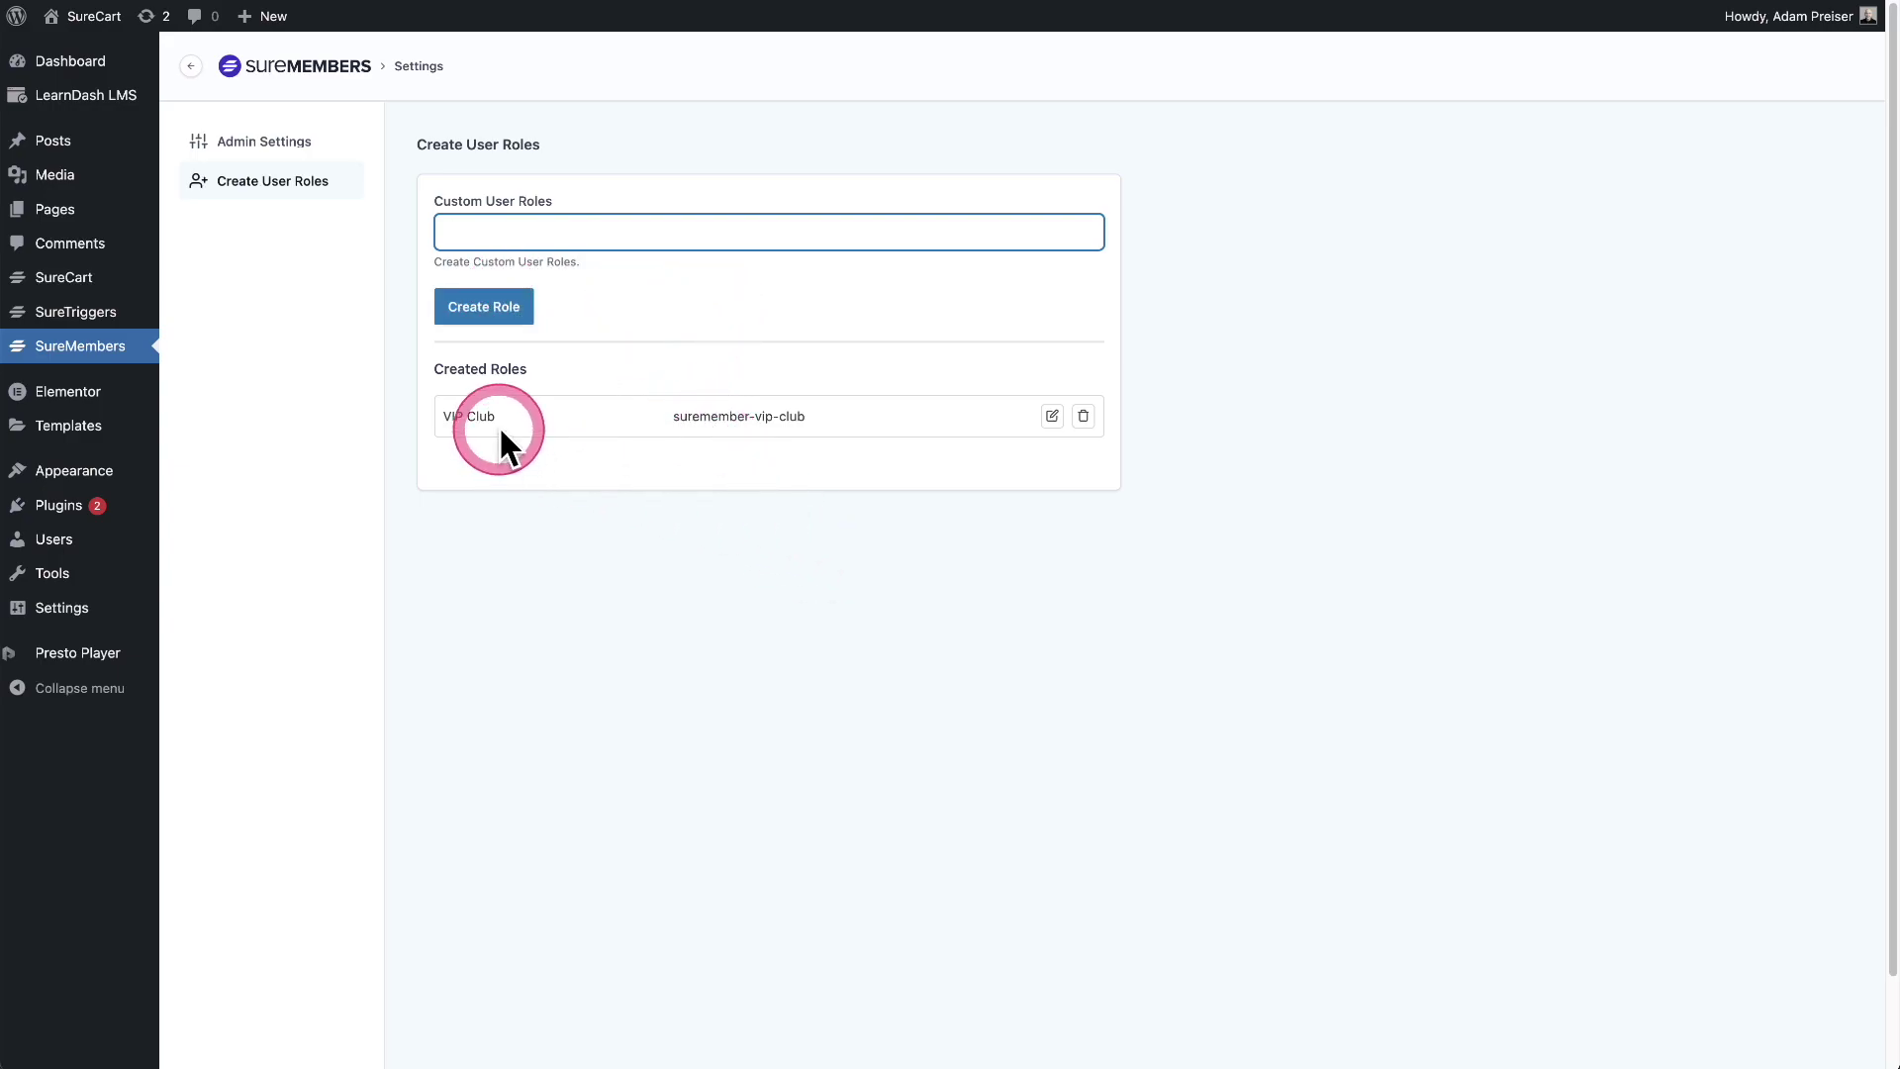
pyautogui.moveTo(495, 417); pyautogui.dragTo(445, 409)
pyautogui.click(683, 564)
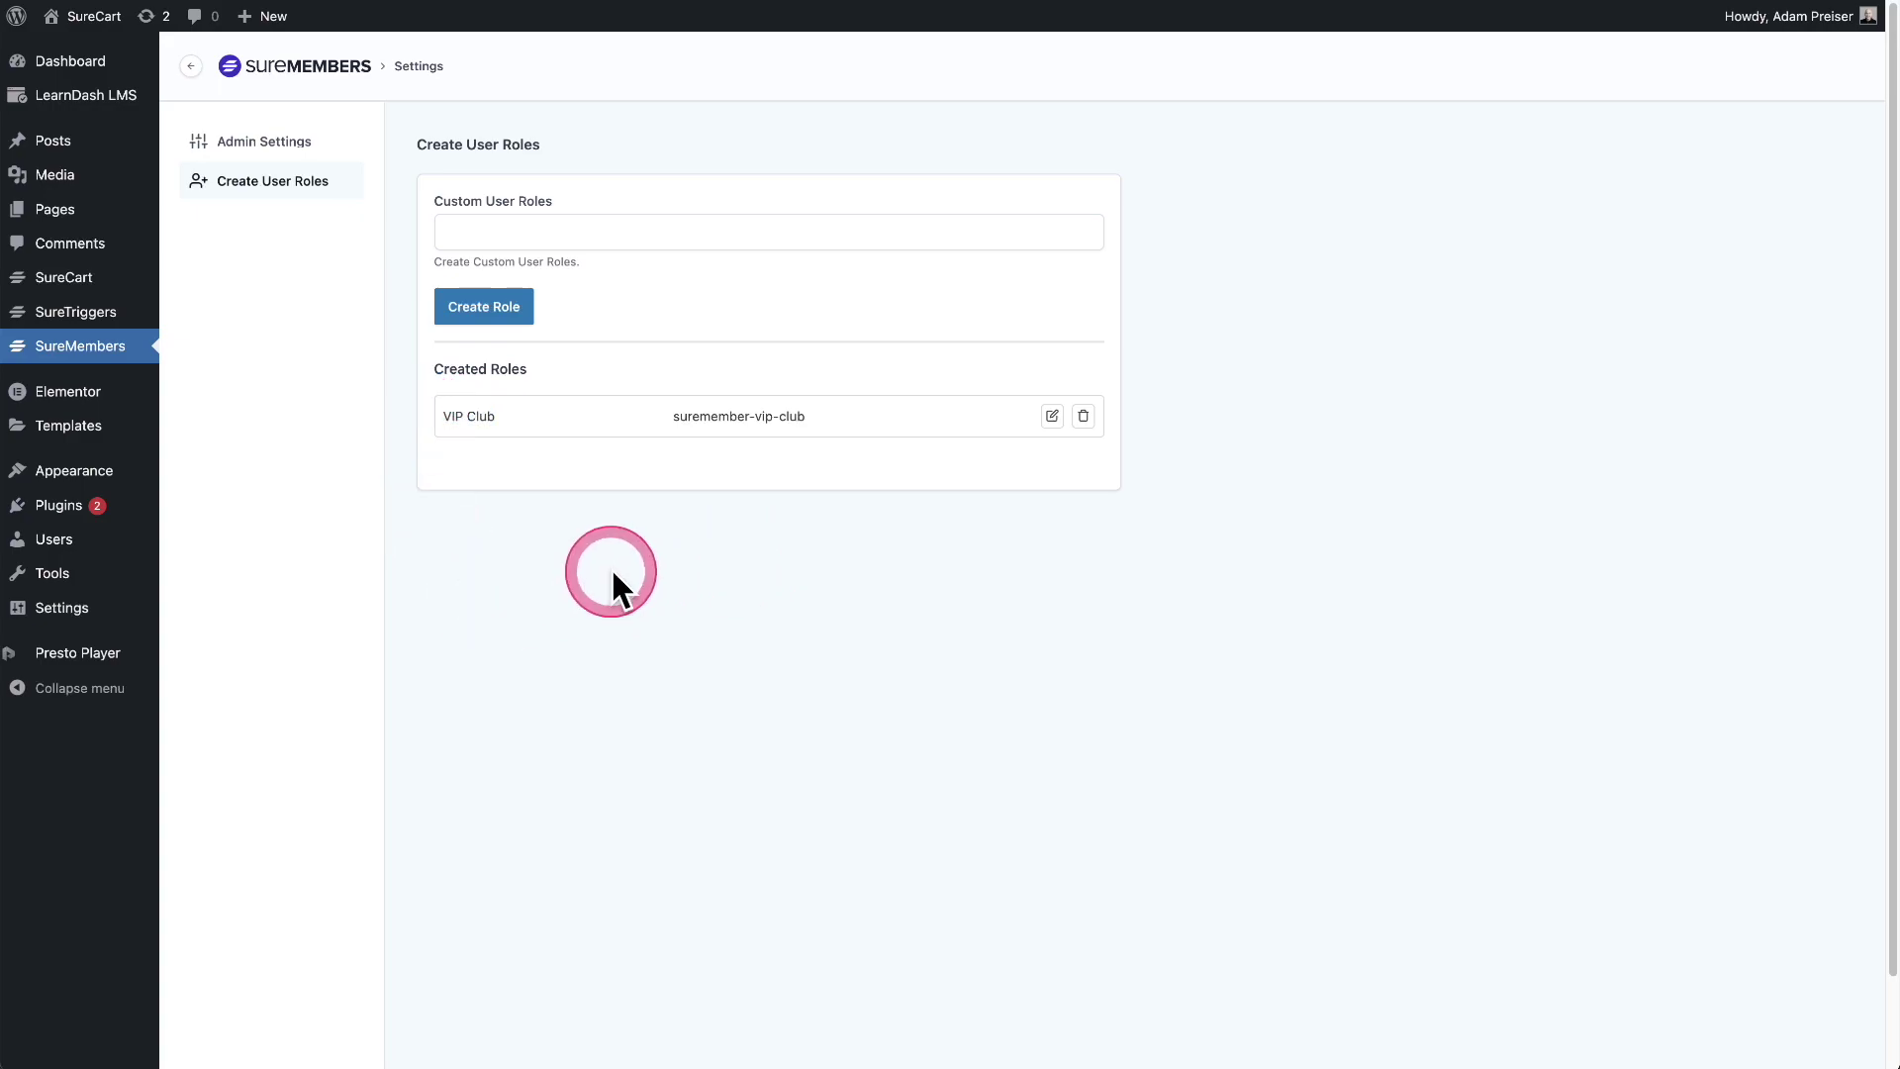
# Open the VIP Club group and confirm its User Role Sync holds only the VIP Club role
pyautogui.click(273, 71)
pyautogui.moveTo(293, 241)
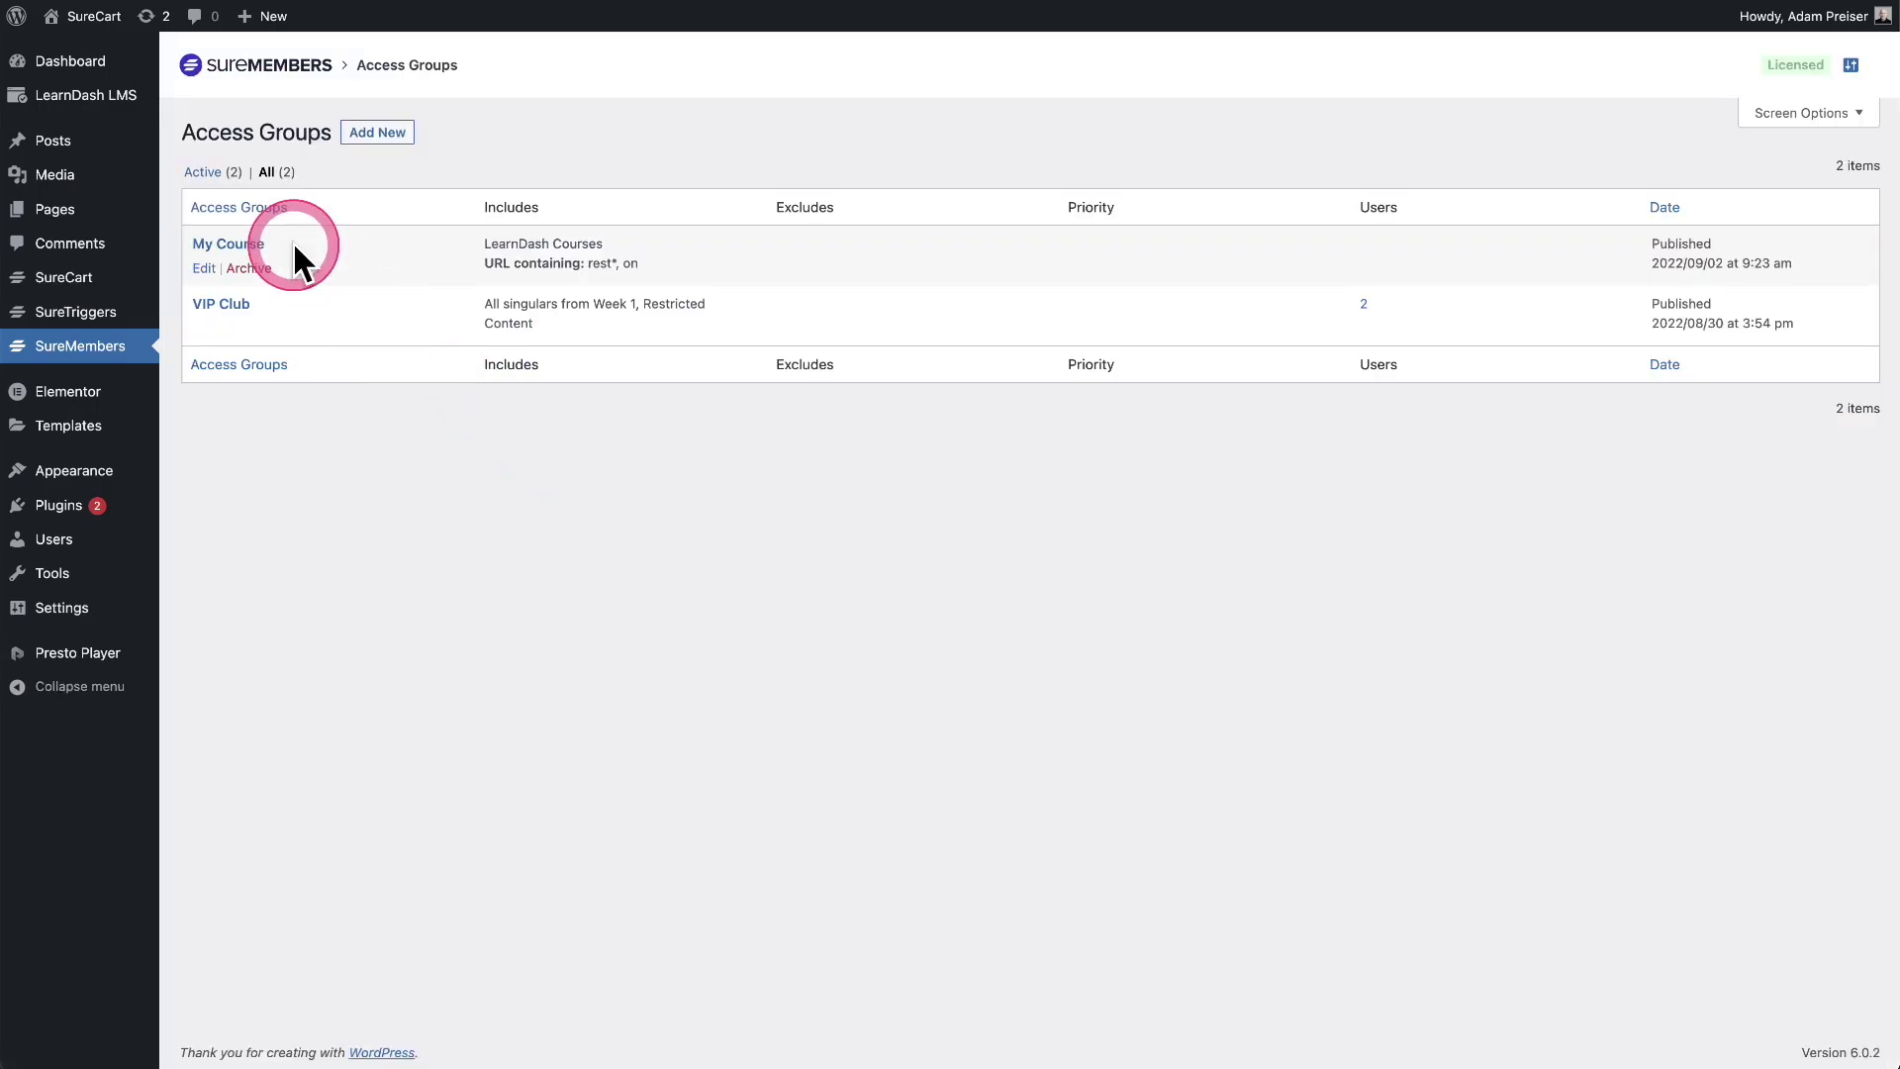
pyautogui.click(247, 297)
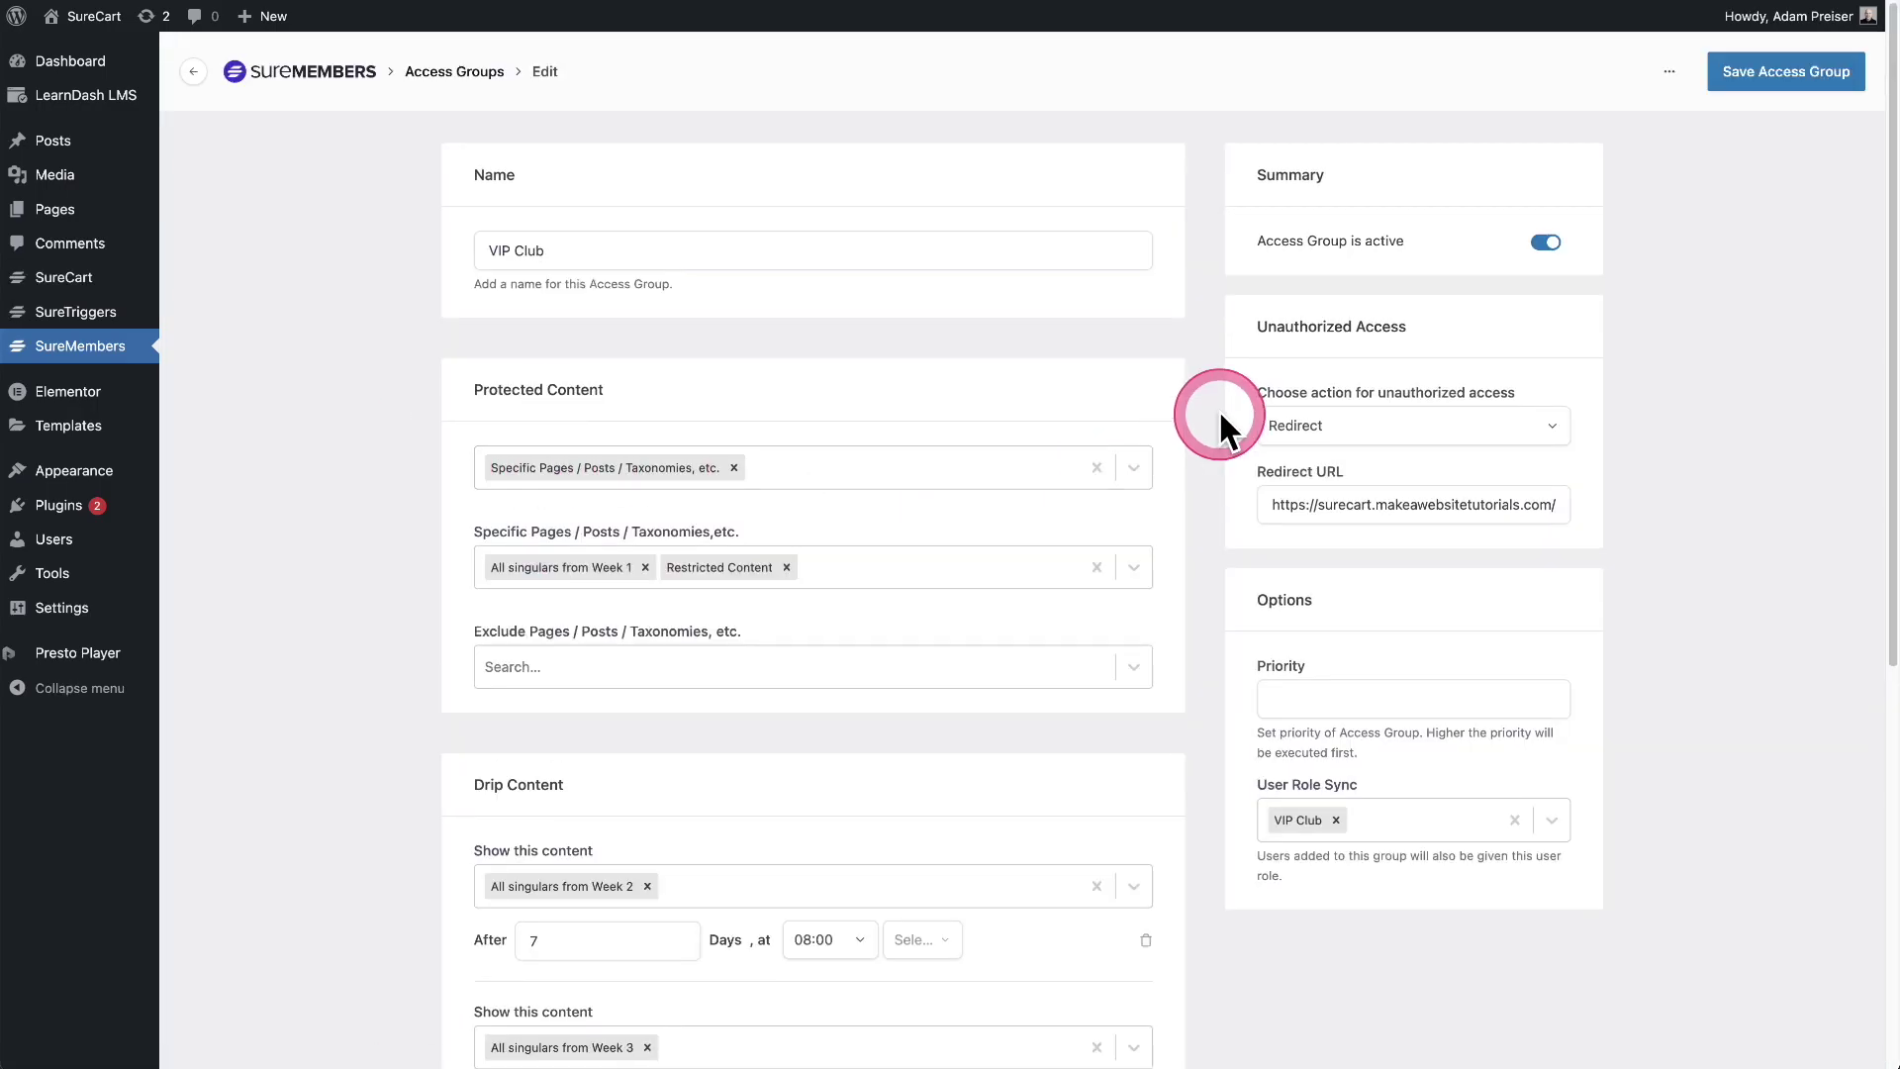
pyautogui.scroll(-4, 1219, 408)
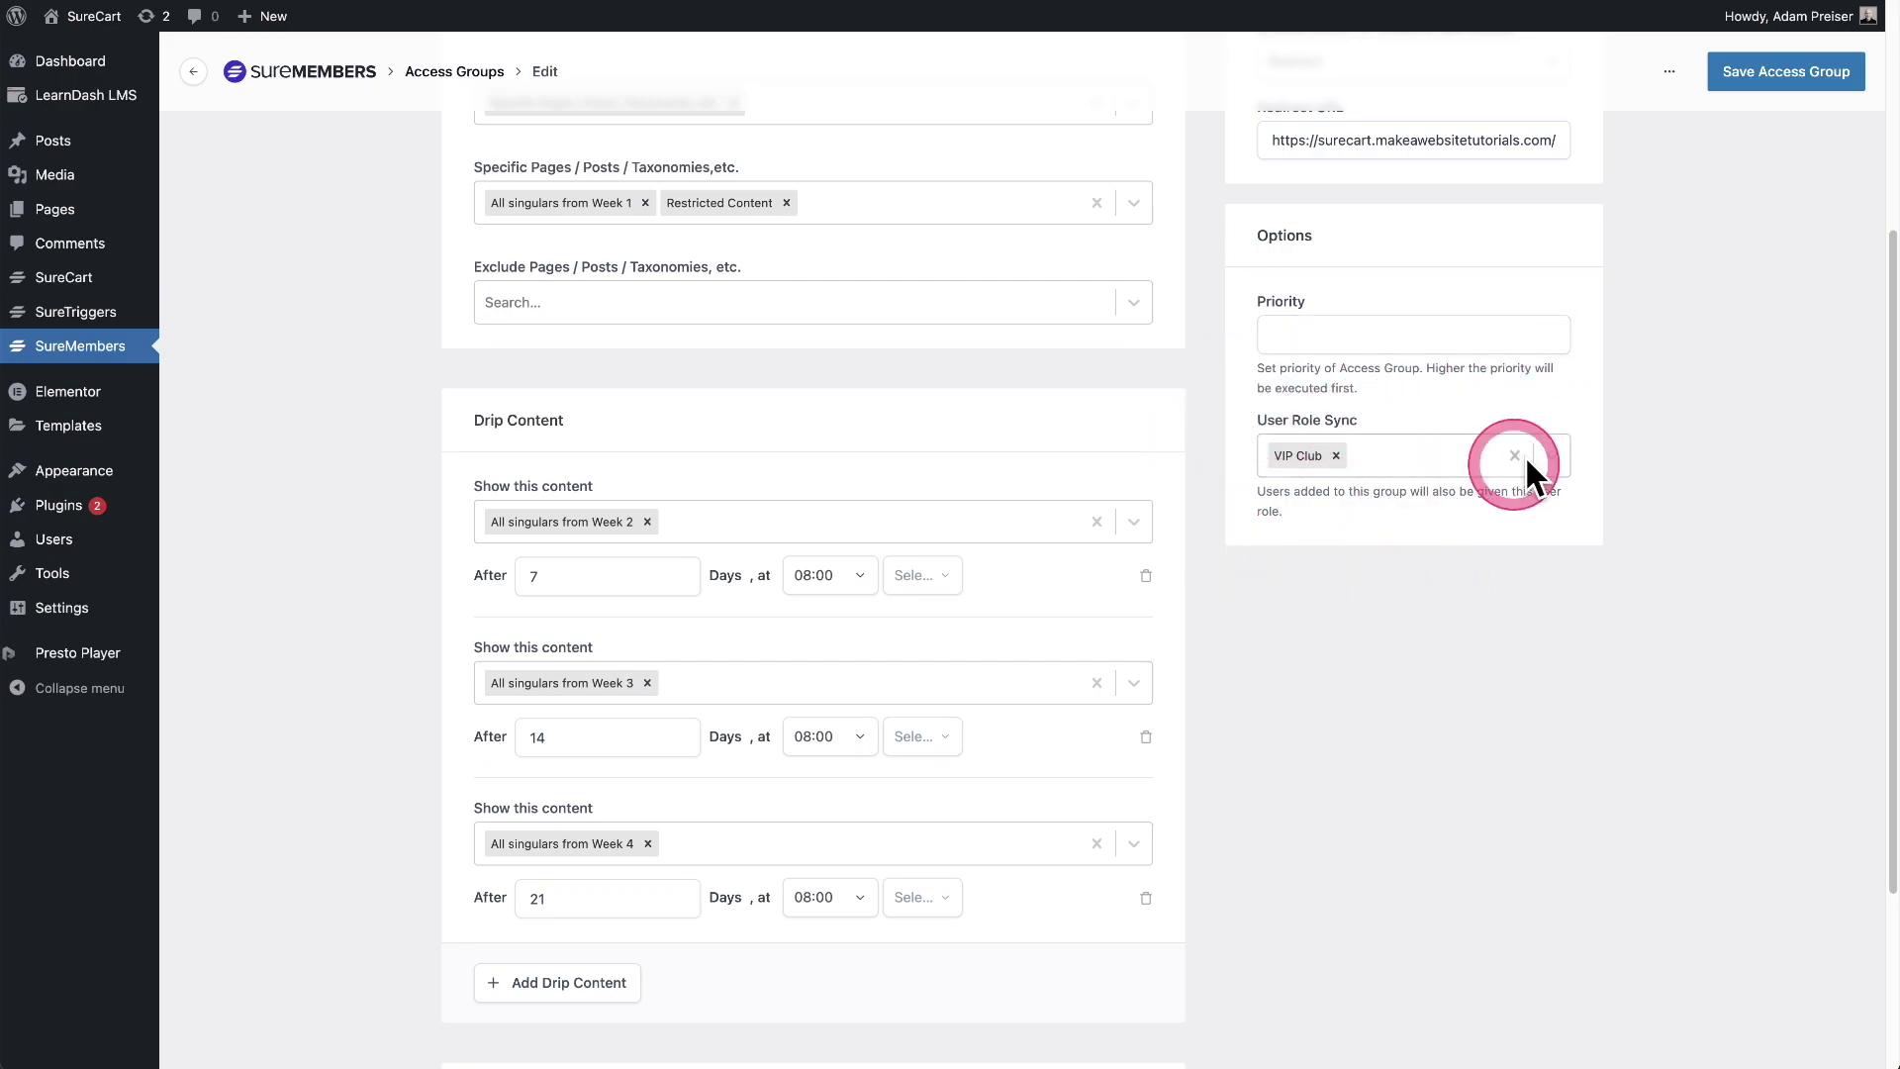
pyautogui.click(1555, 443)
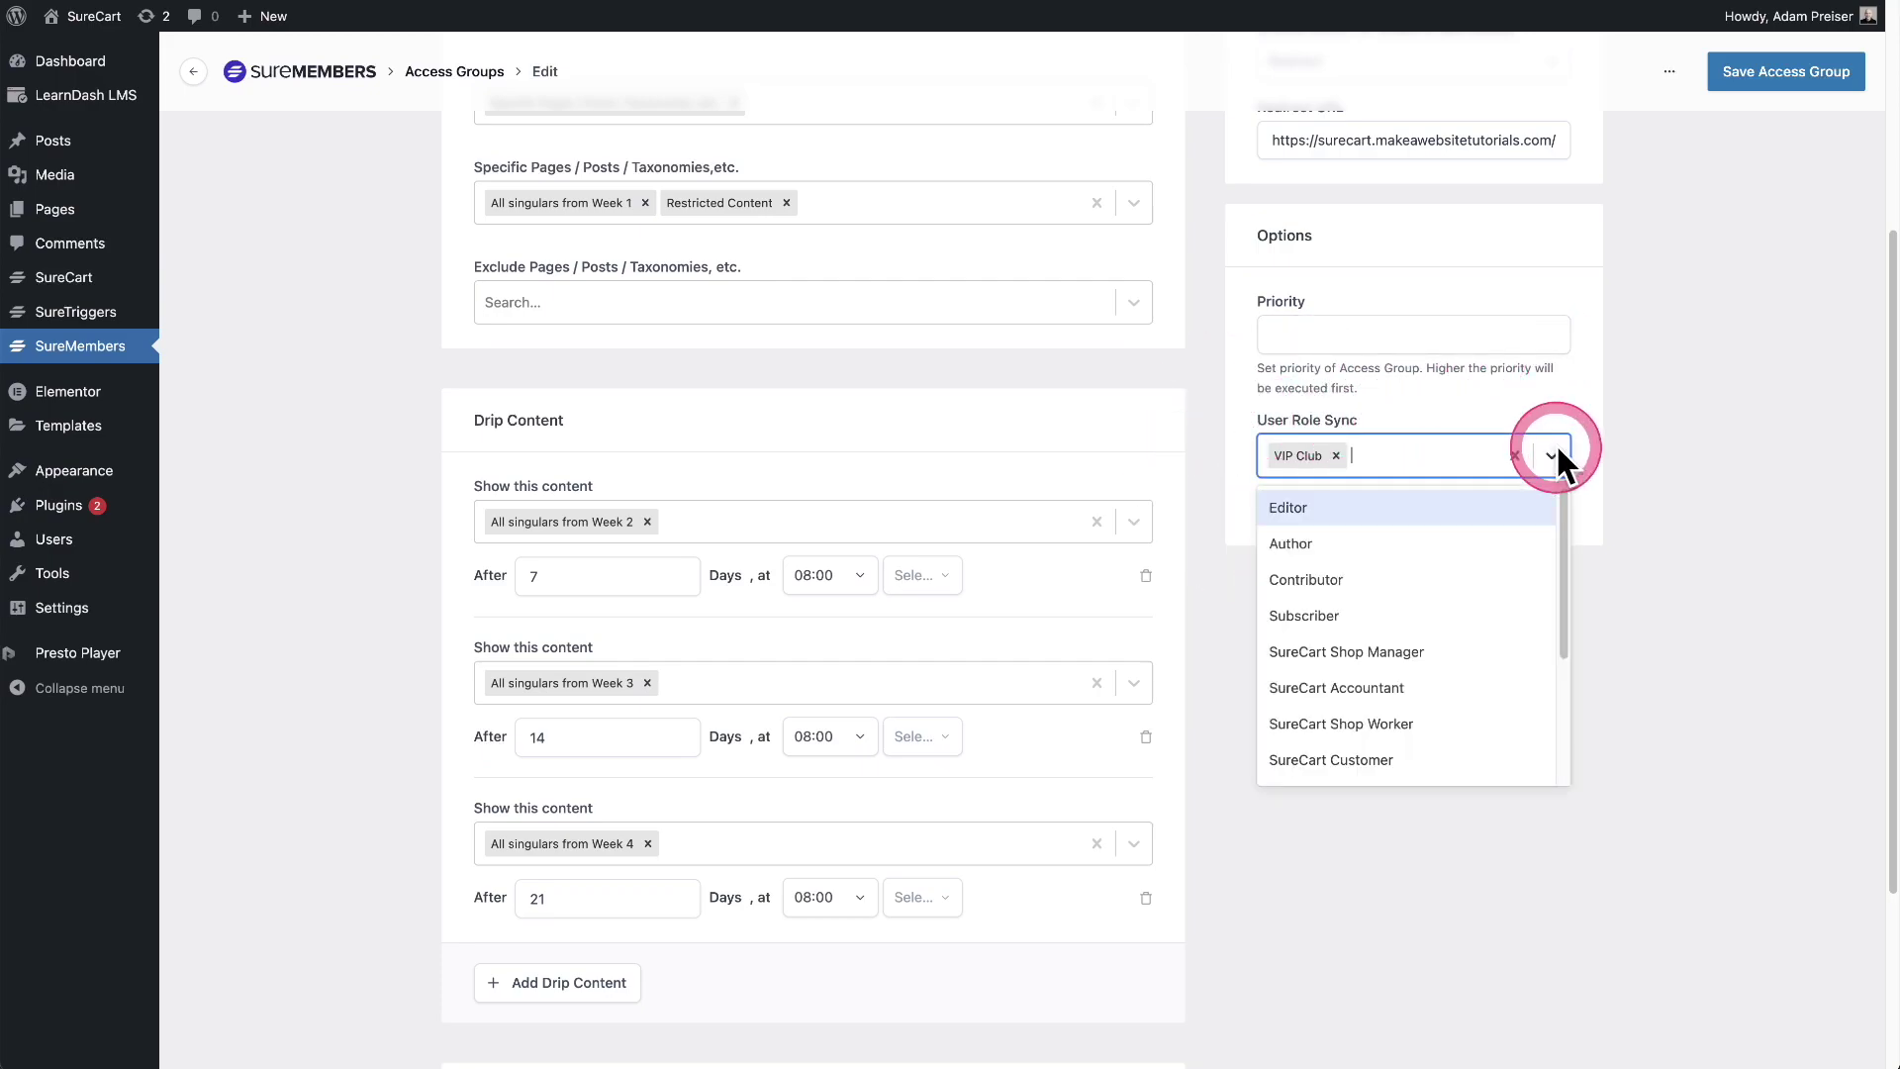
pyautogui.scroll(-3, 1453, 580)
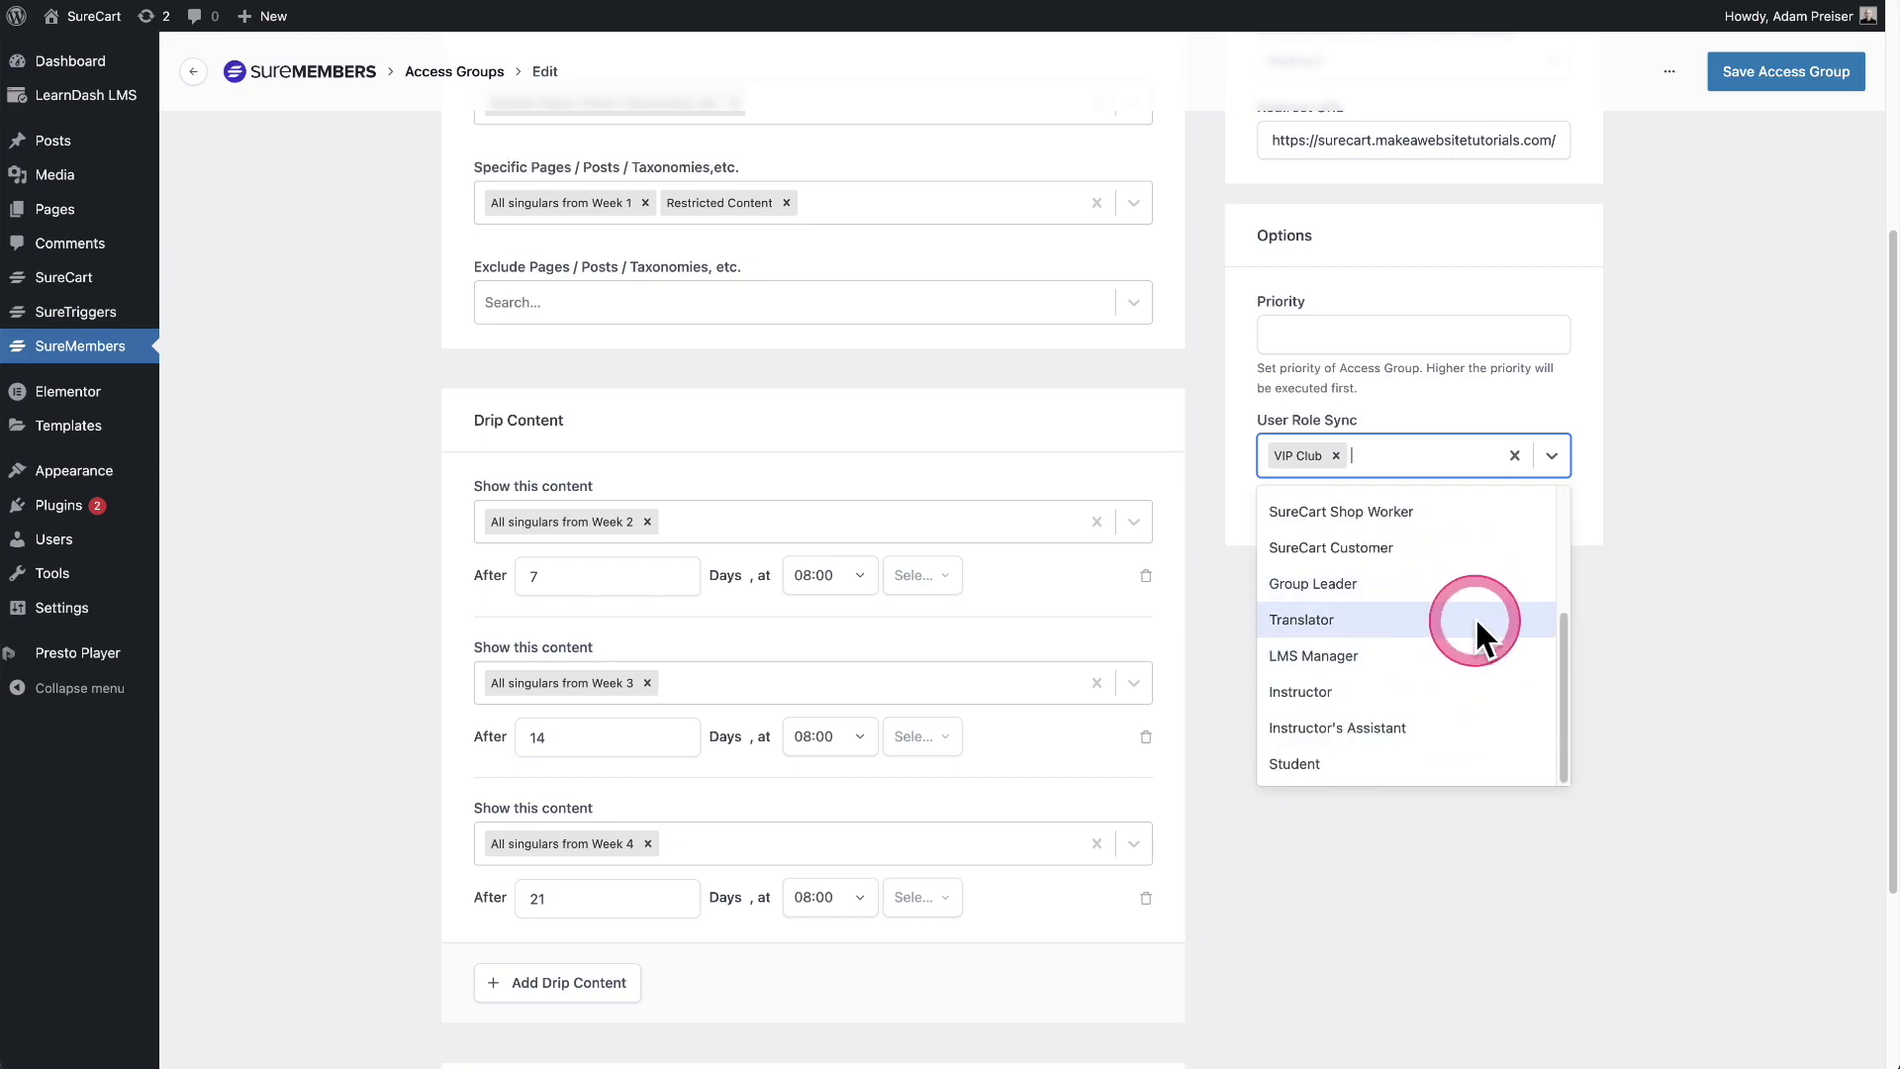
pyautogui.scroll(3, 1474, 616)
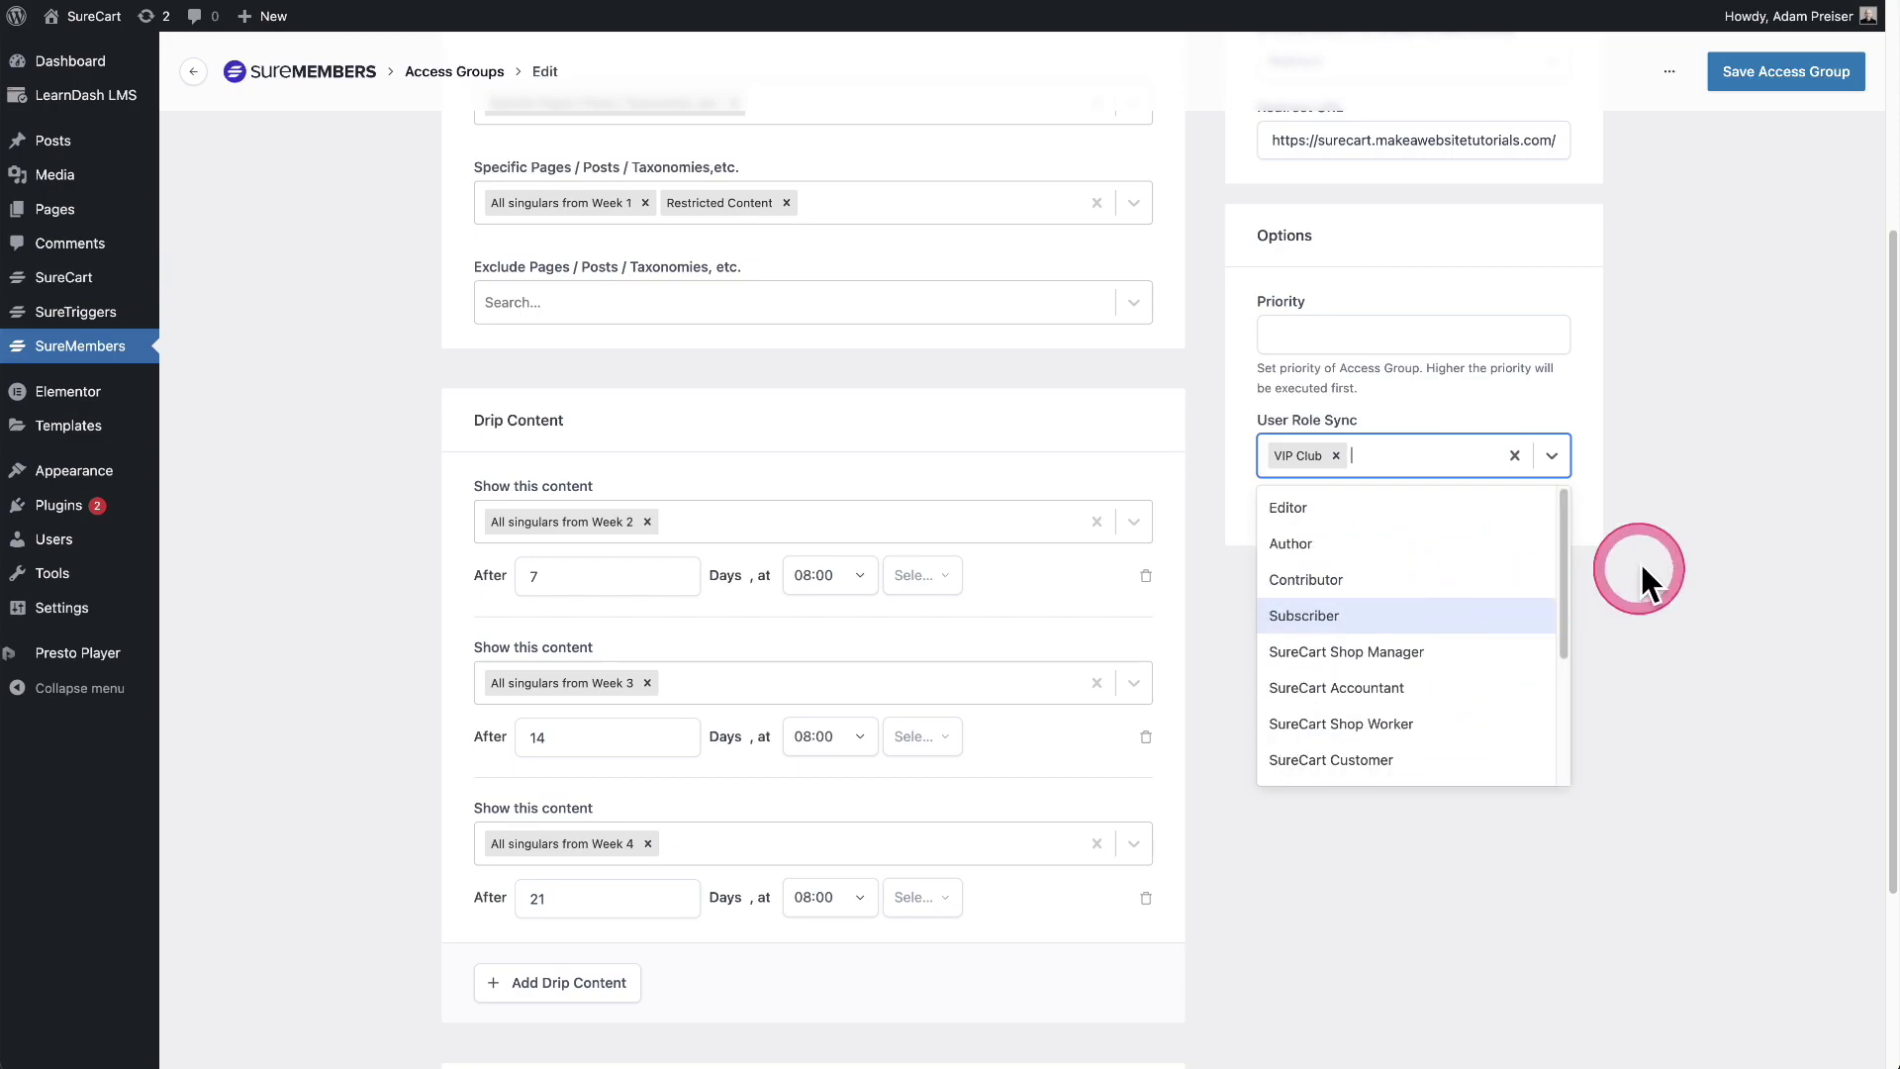
pyautogui.click(1672, 494)
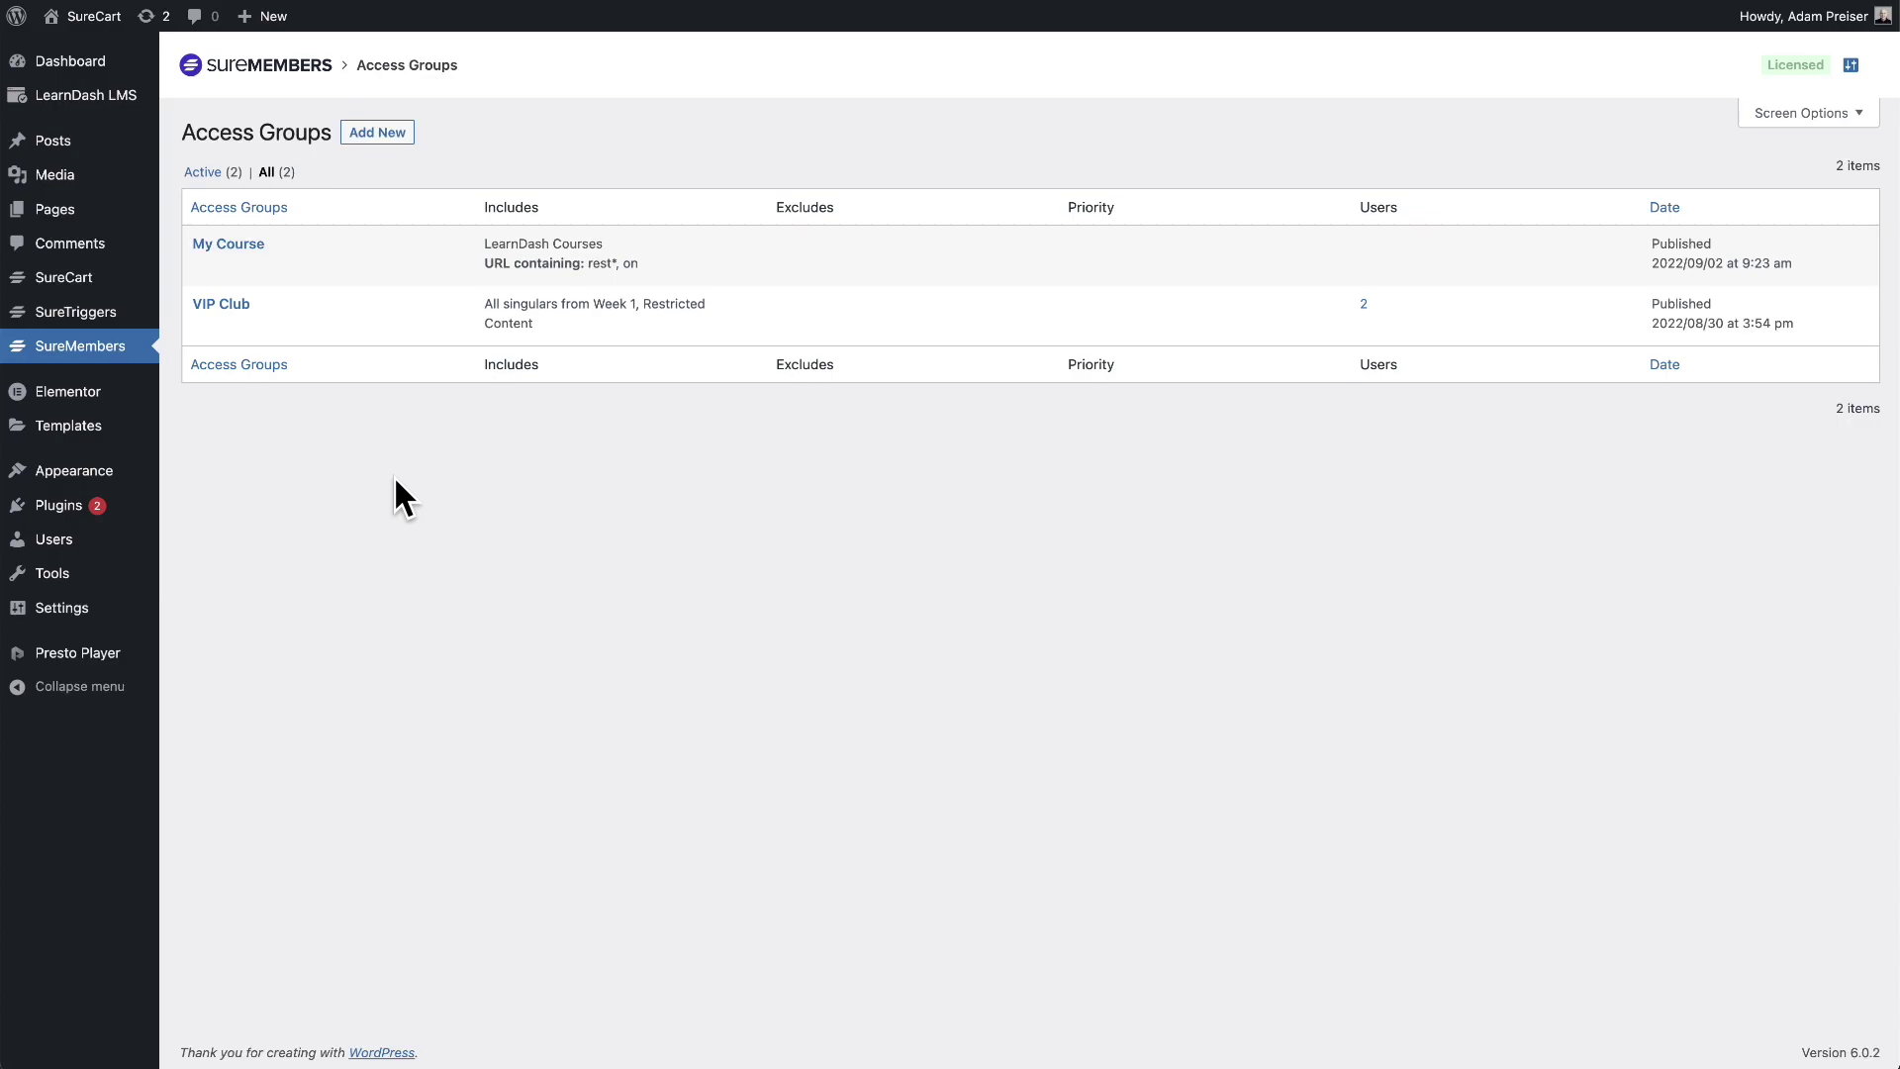
# In the Restricted Content post, restrict the heading container block to users 'Is Not In' My Course
pyautogui.click(57, 144)
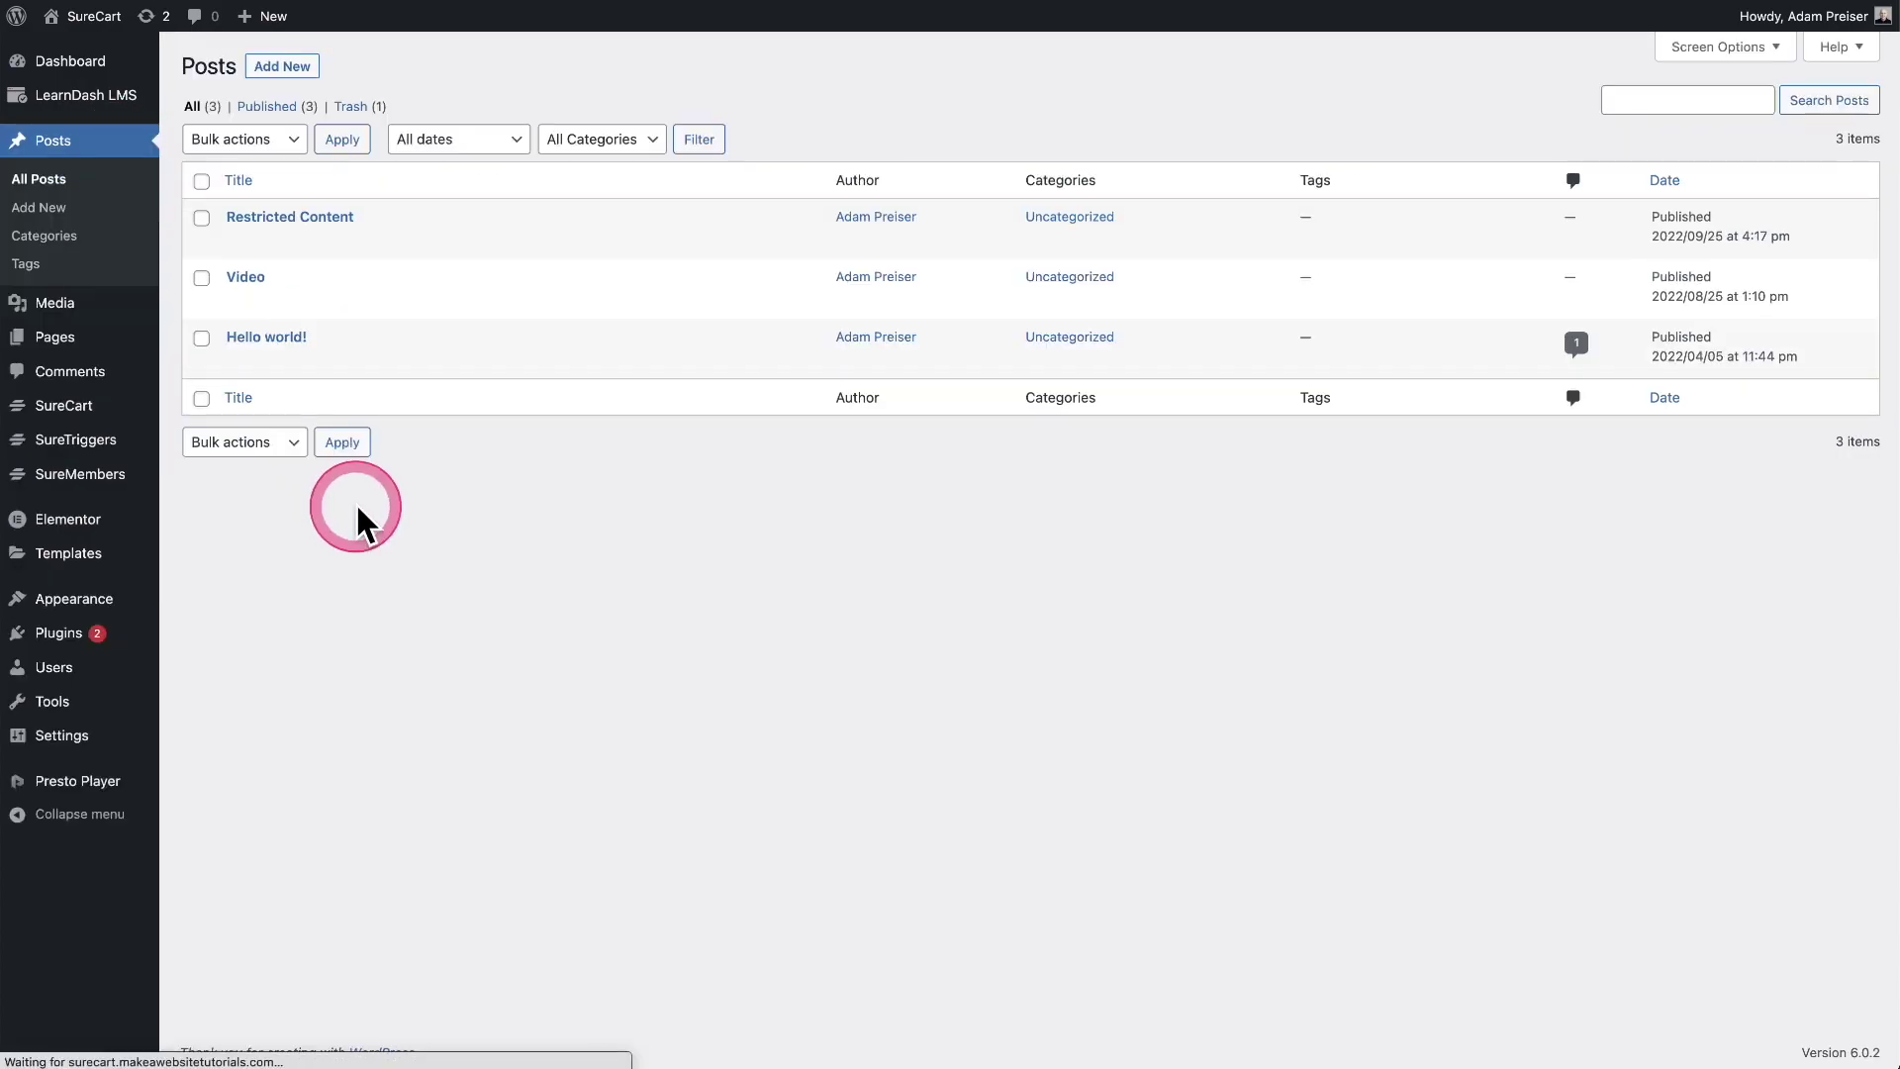
pyautogui.click(327, 219)
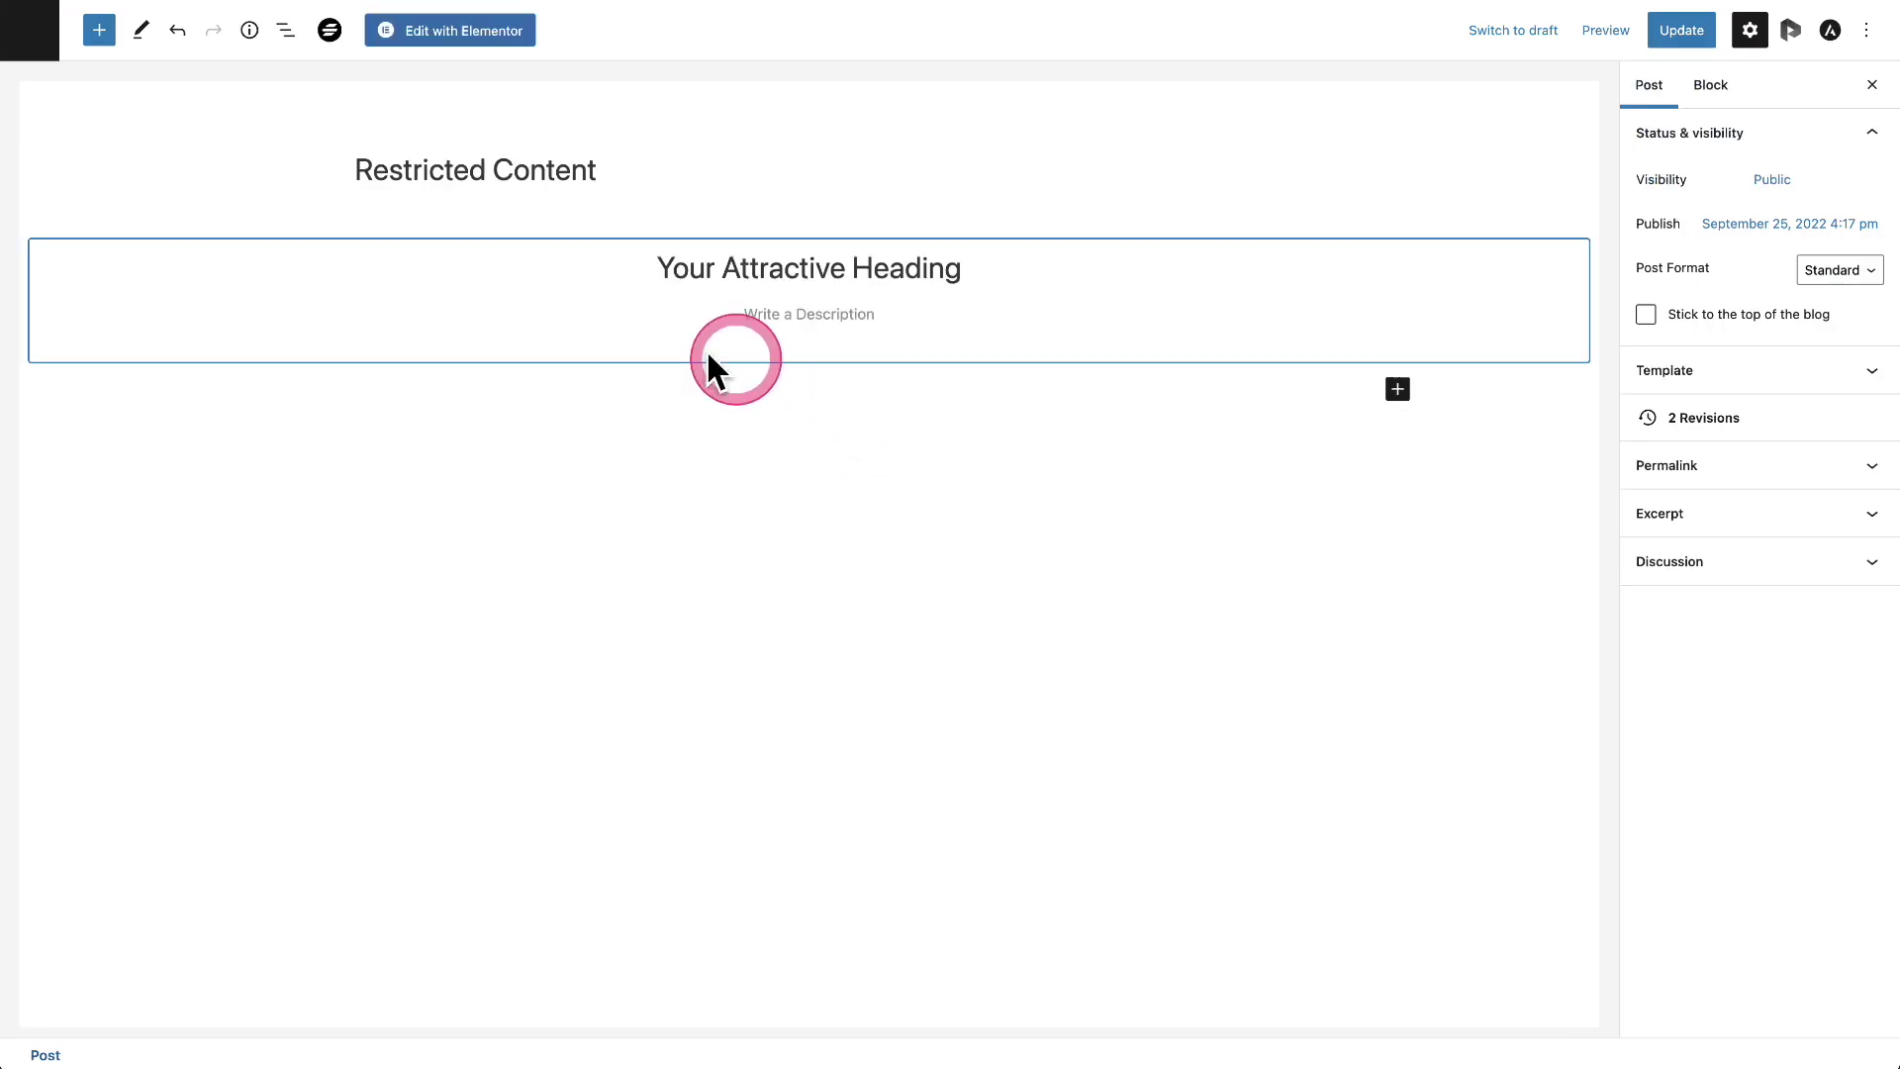
pyautogui.click(134, 271)
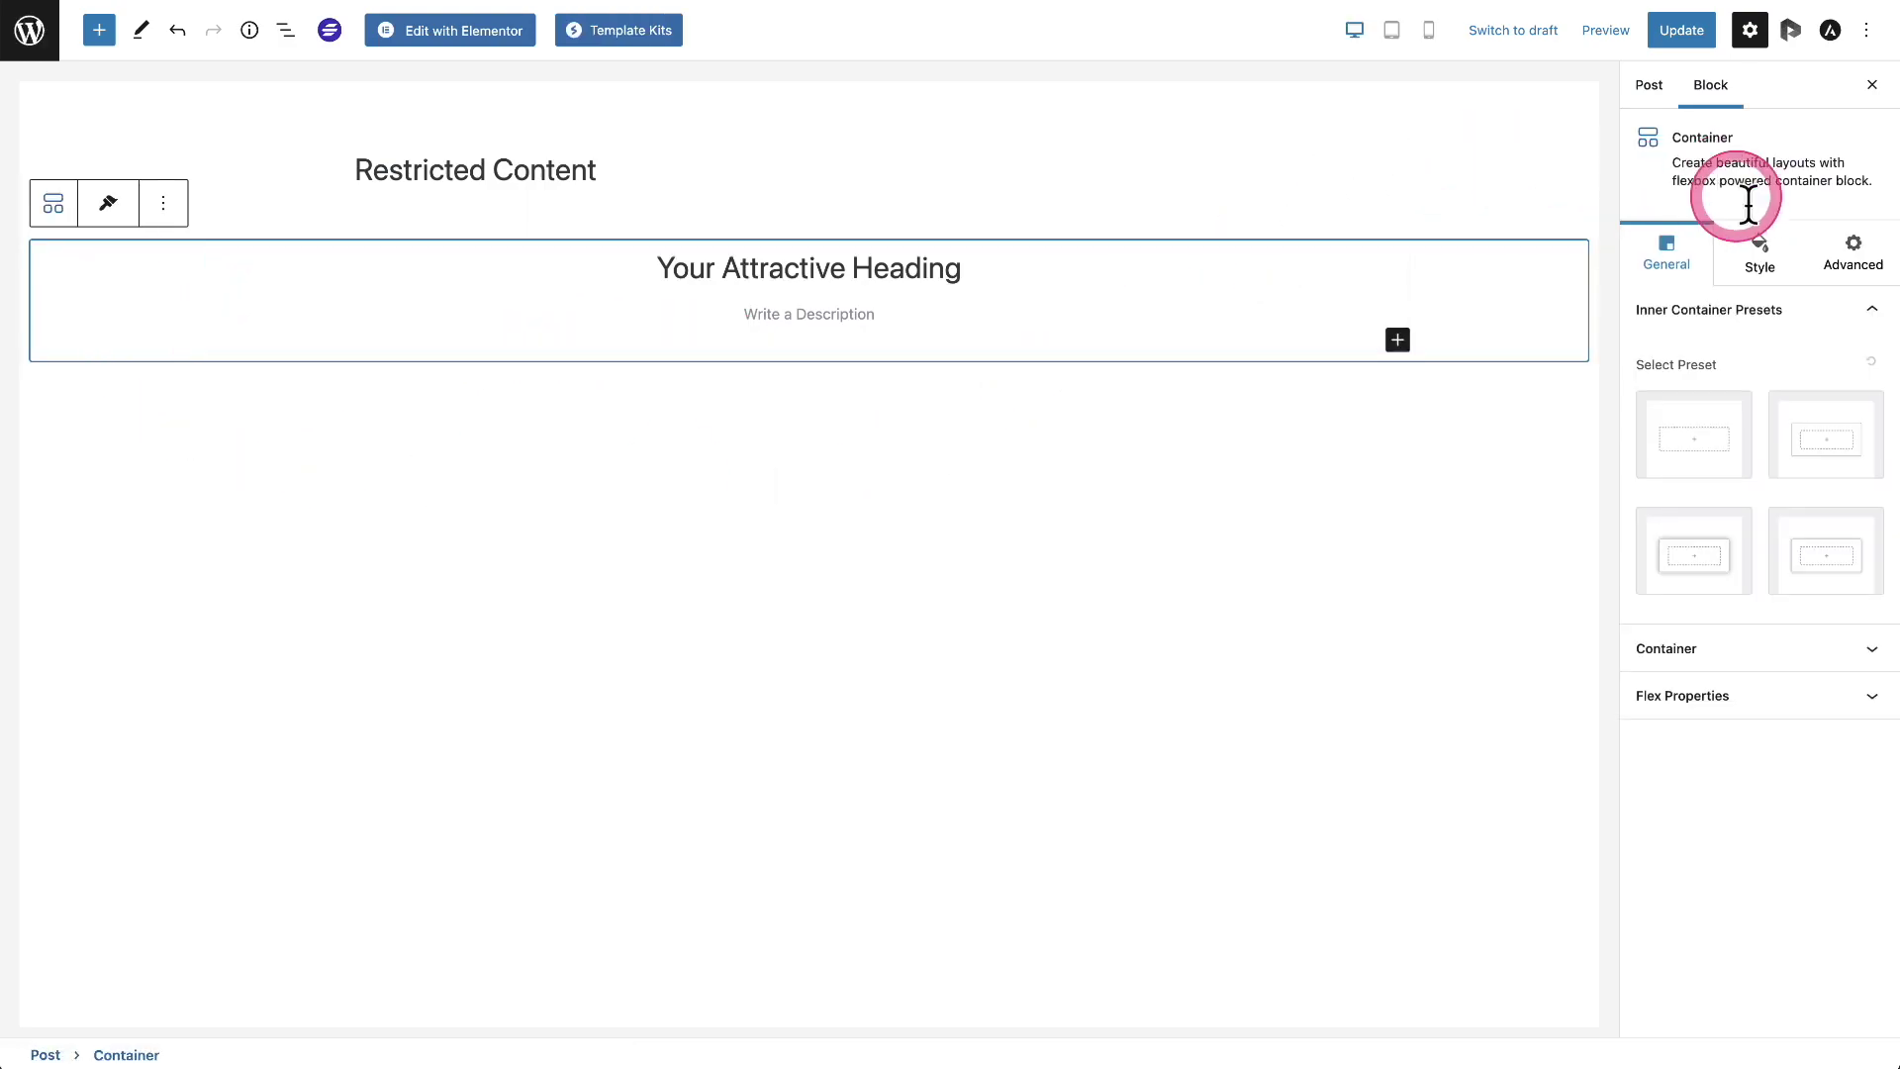
pyautogui.click(1854, 253)
pyautogui.click(1749, 411)
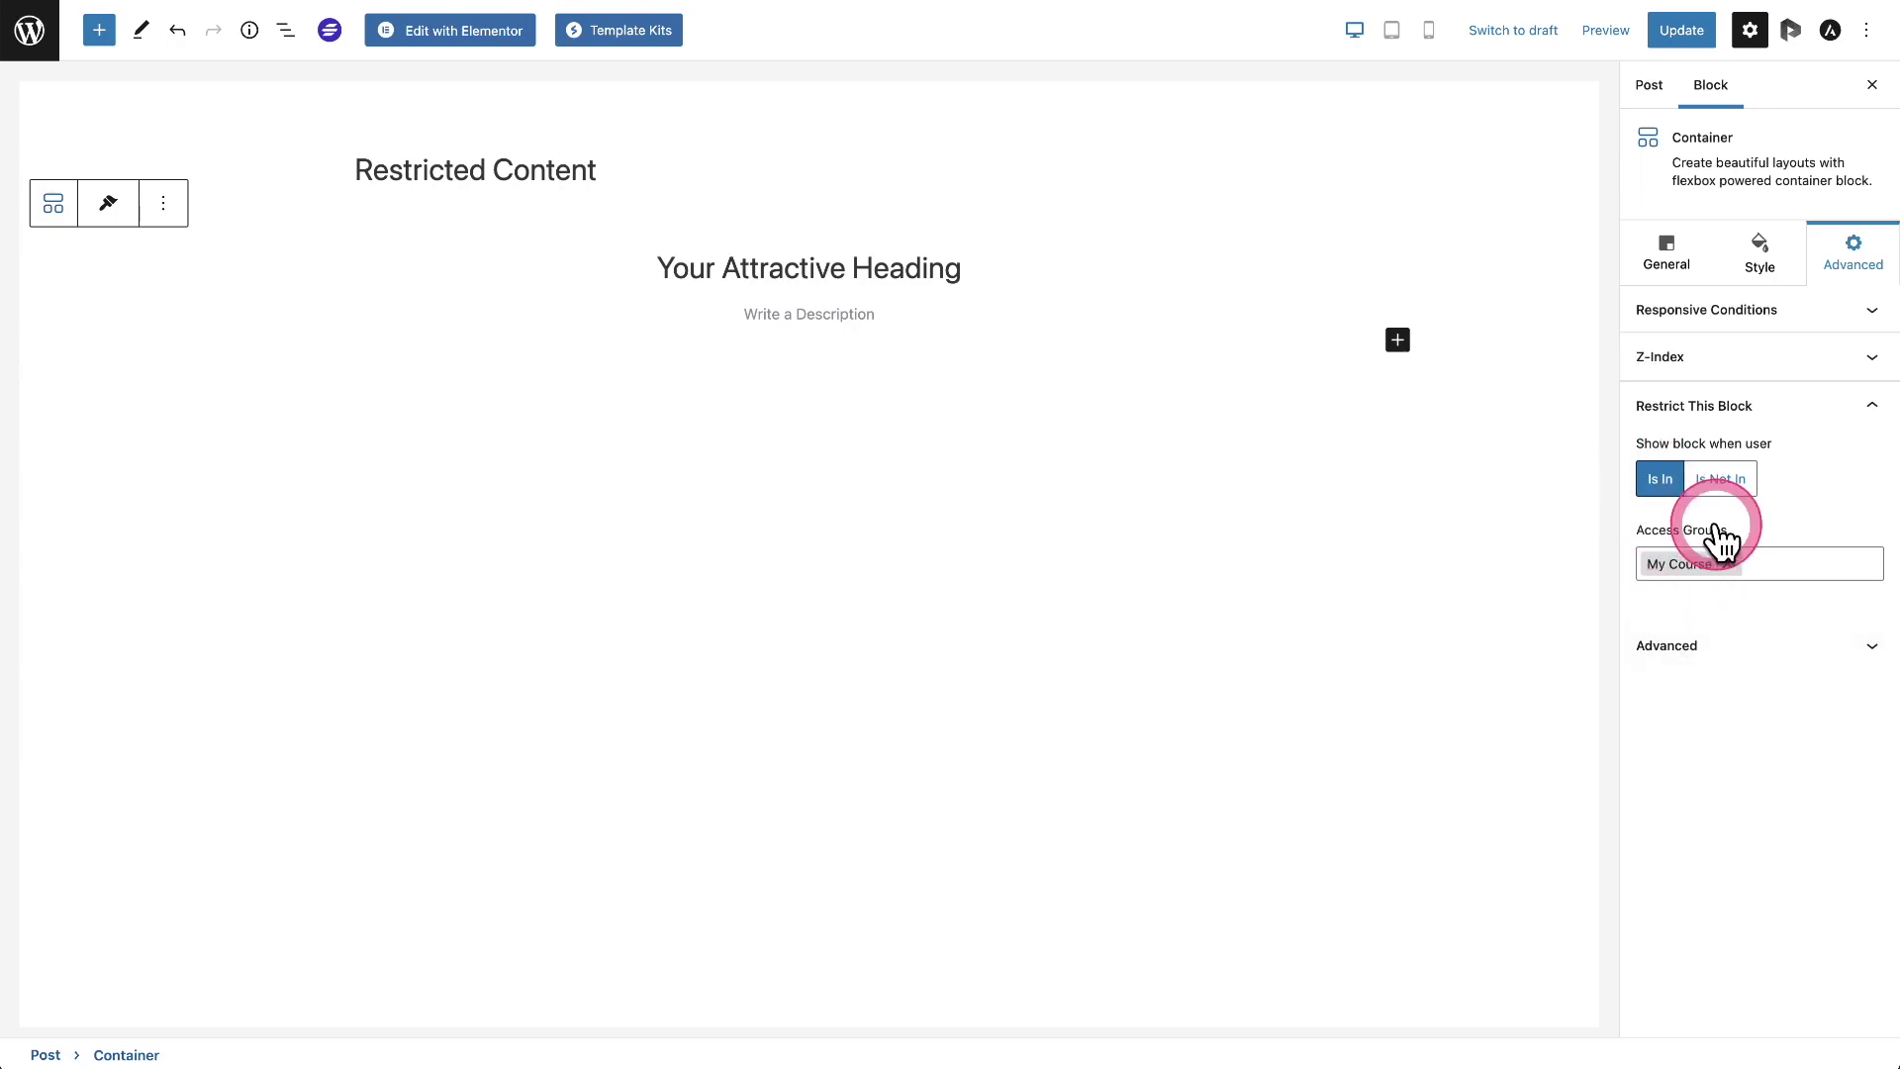
pyautogui.click(1722, 485)
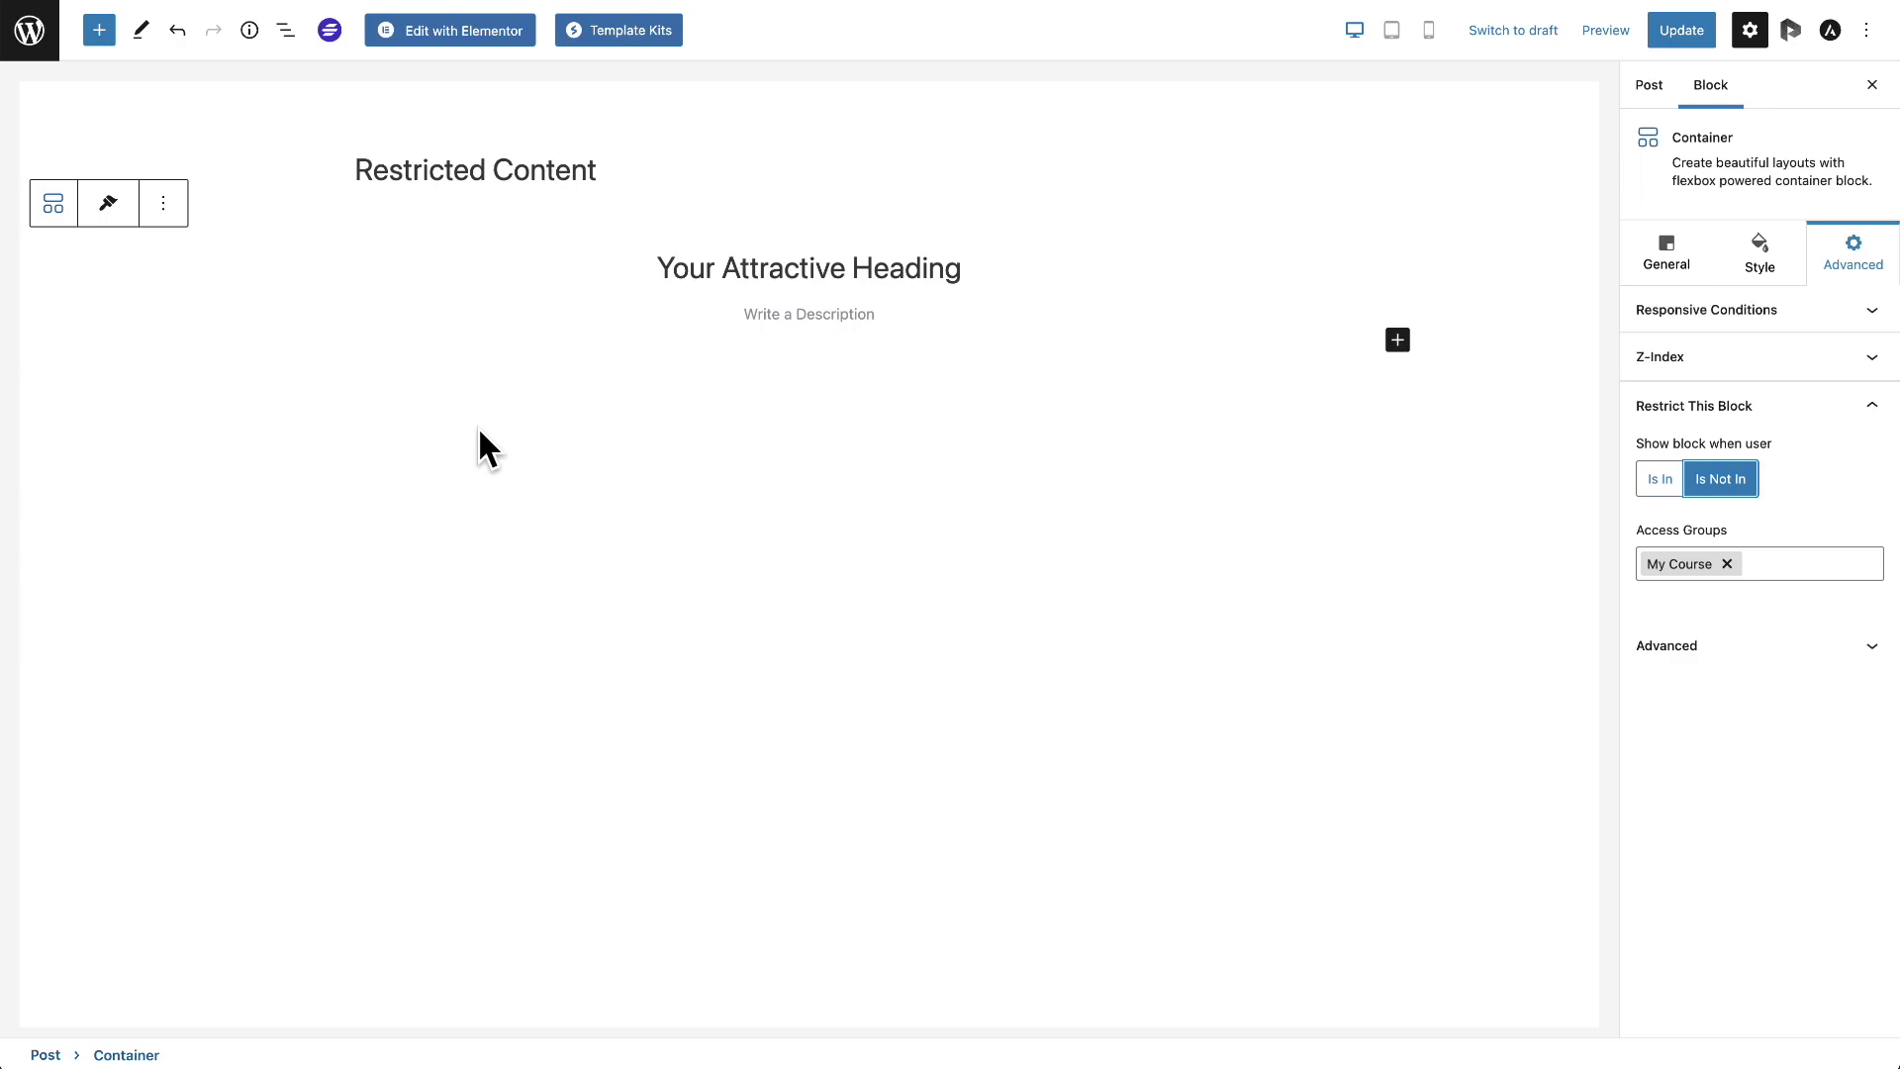
# Leave the block editor and go to Appearance > Menus
pyautogui.click(28, 28)
pyautogui.click(838, 353)
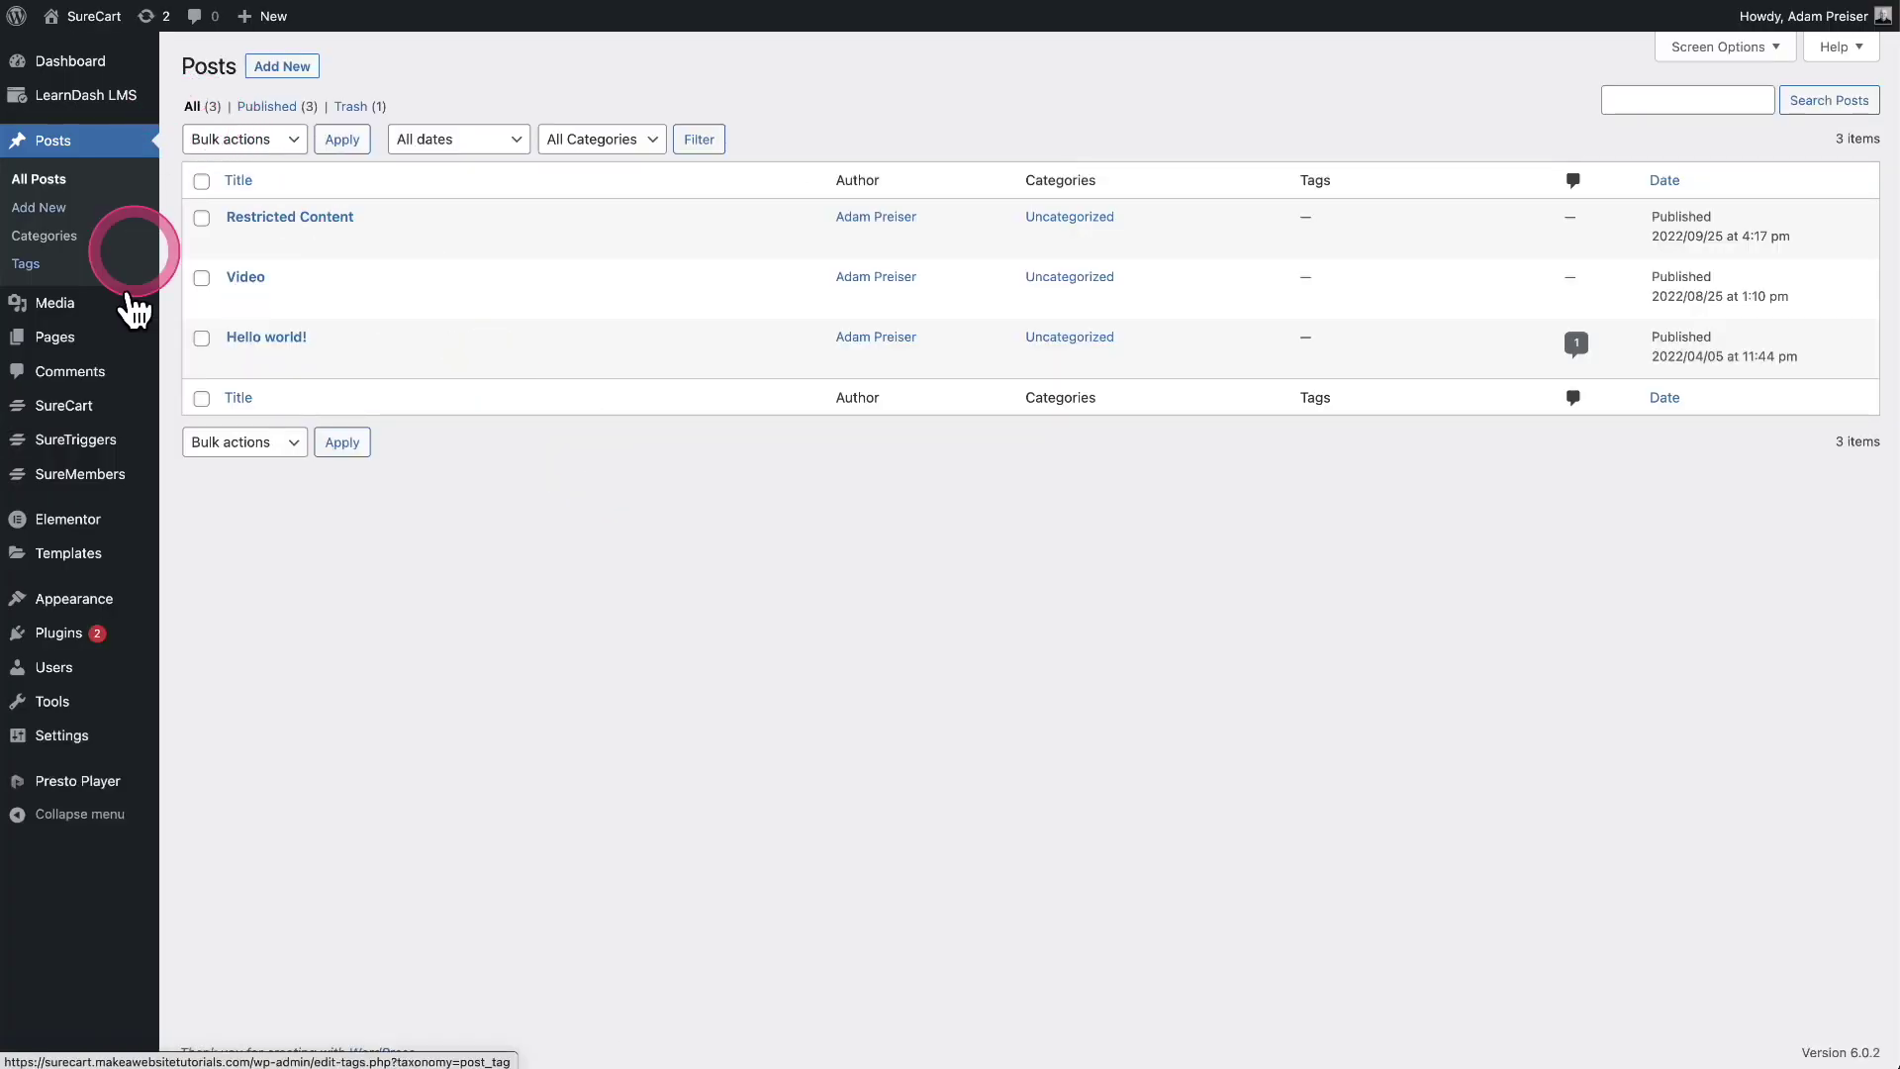
pyautogui.moveTo(74, 599)
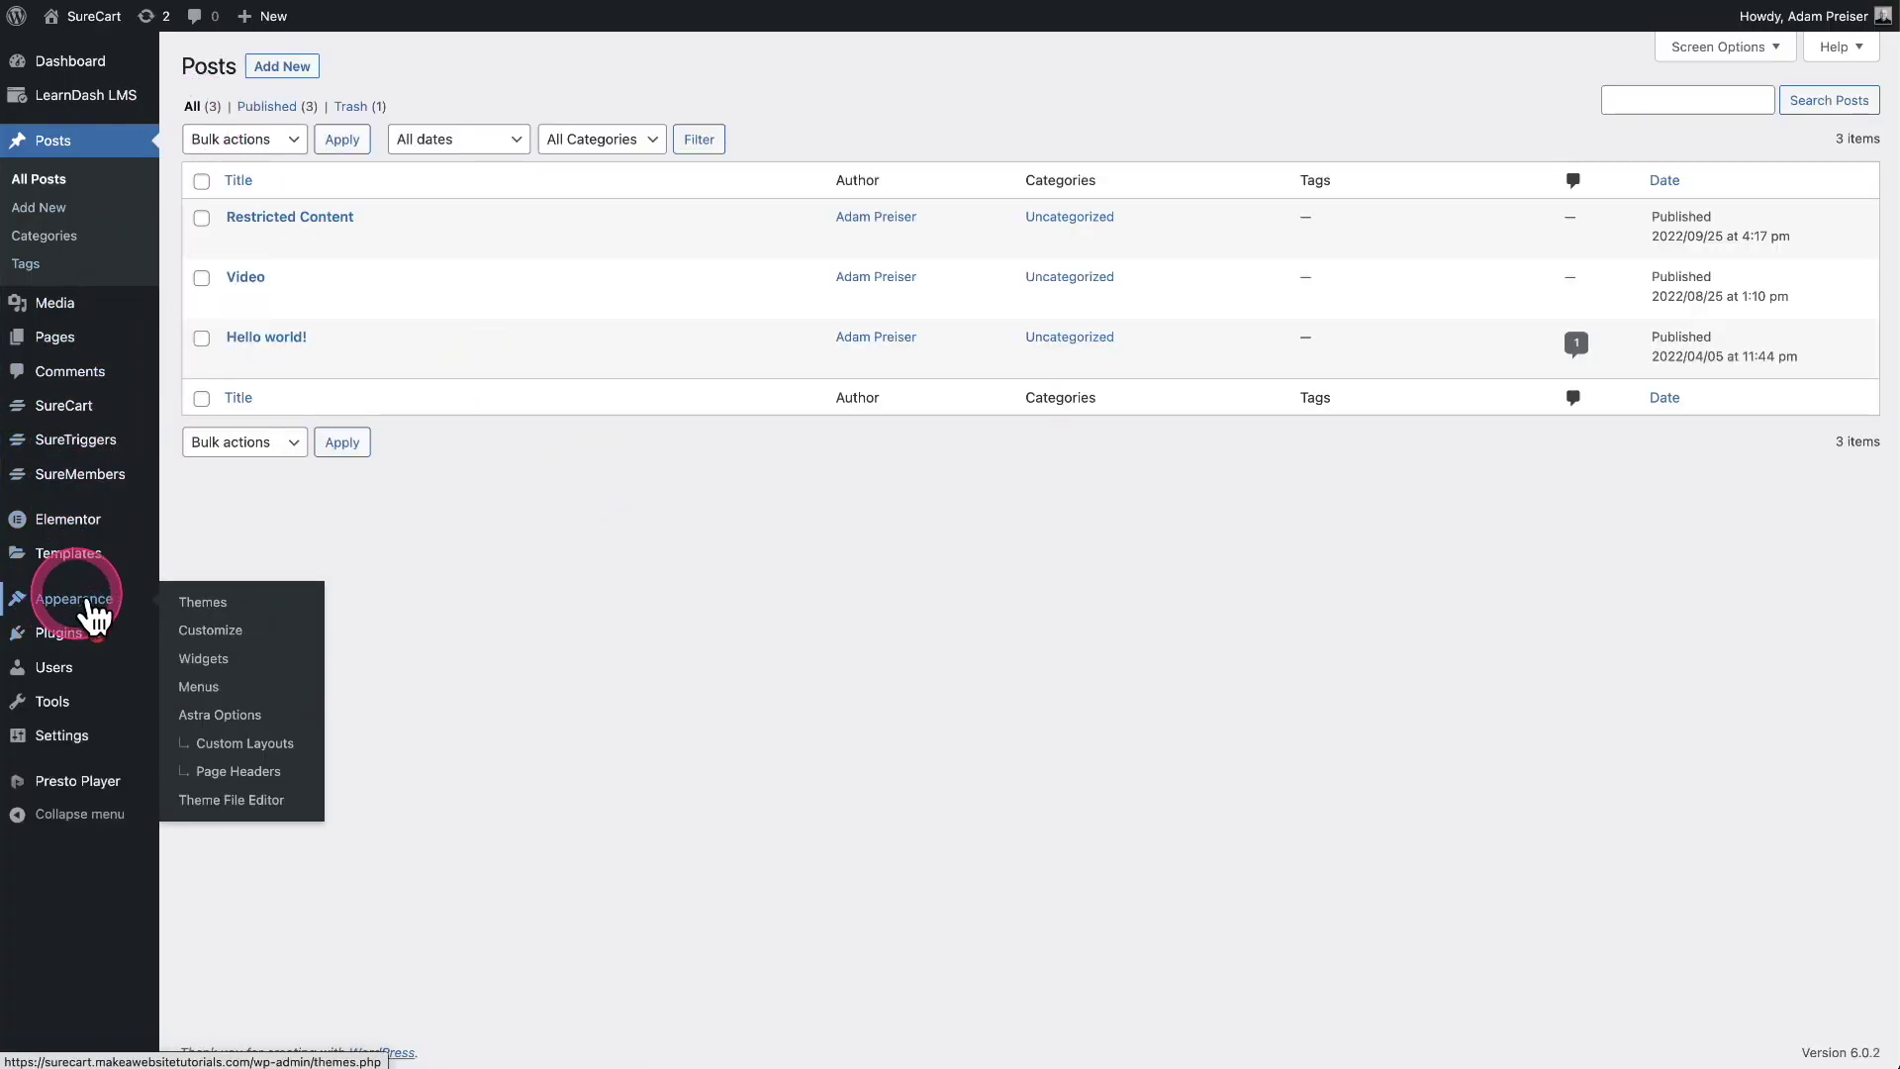
pyautogui.click(203, 687)
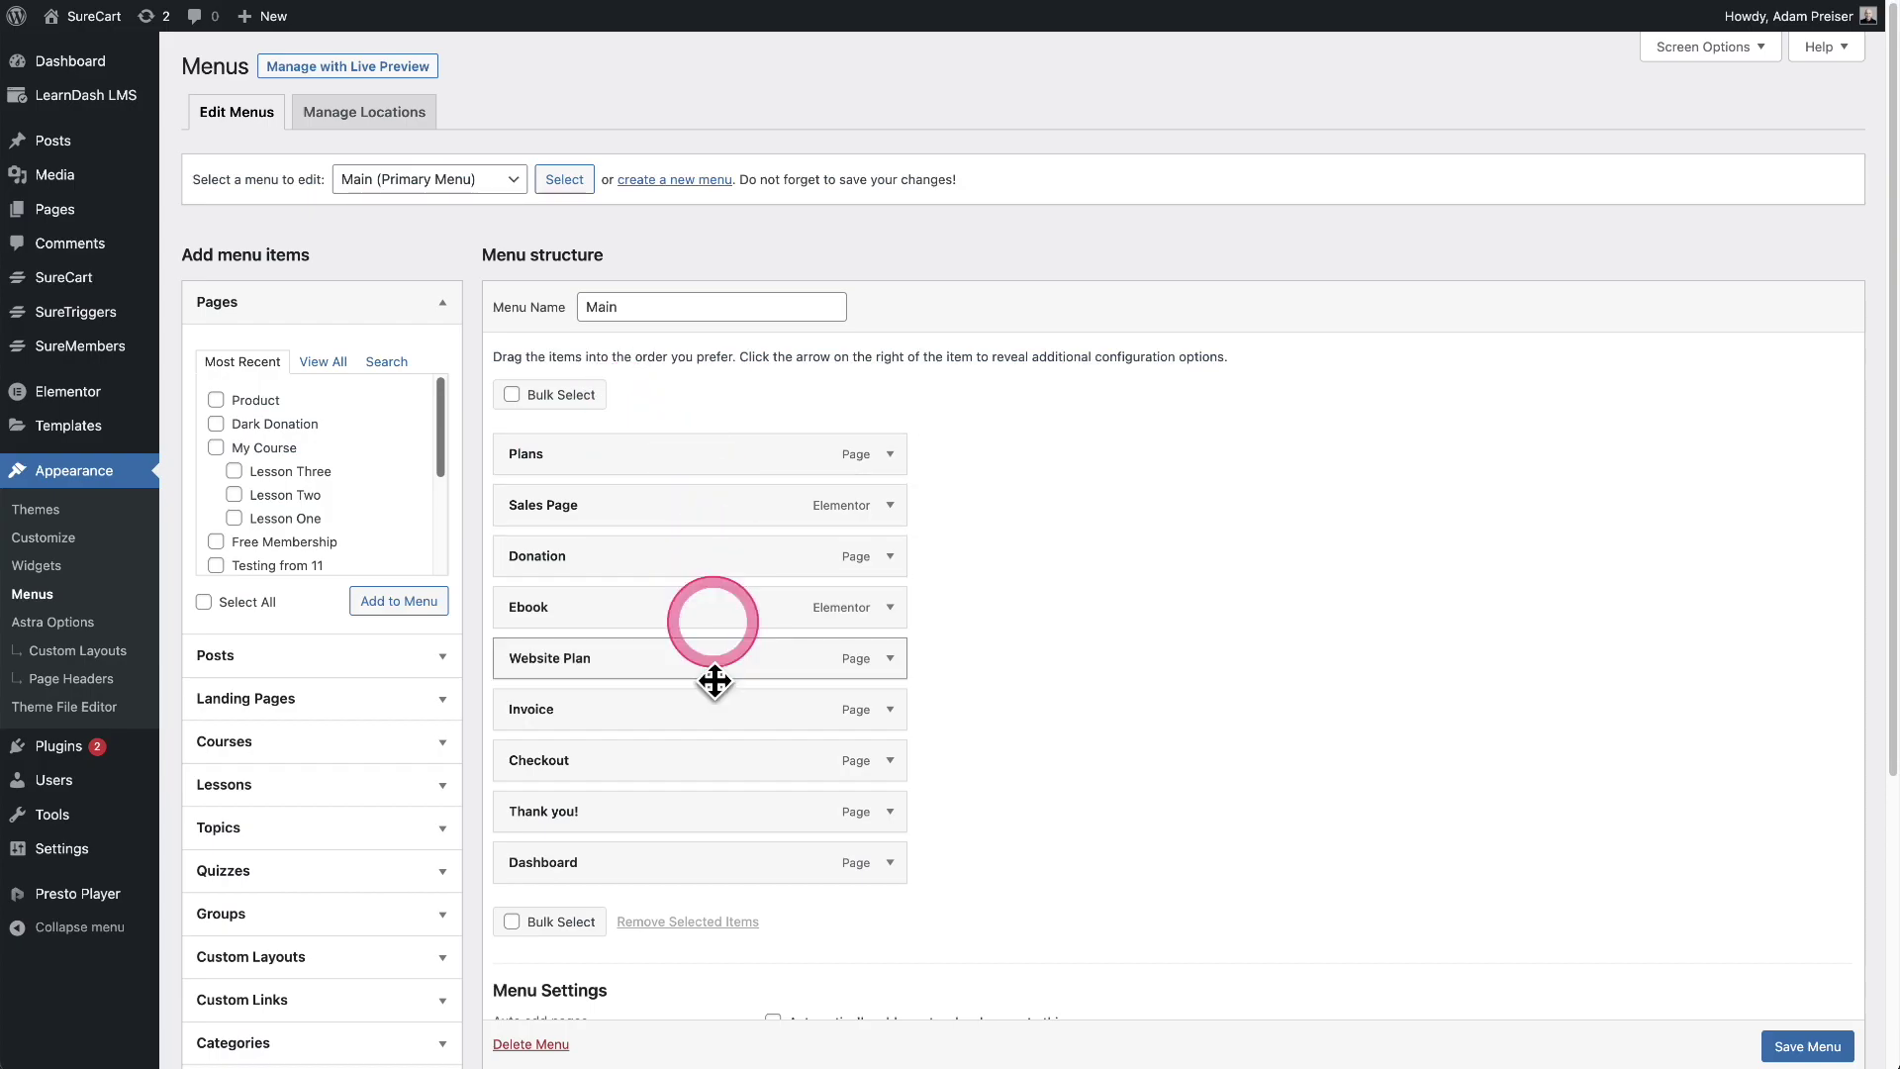
# Review the Donation menu item's 'is in' rule and access group list, leaving it unchanged
pyautogui.click(890, 556)
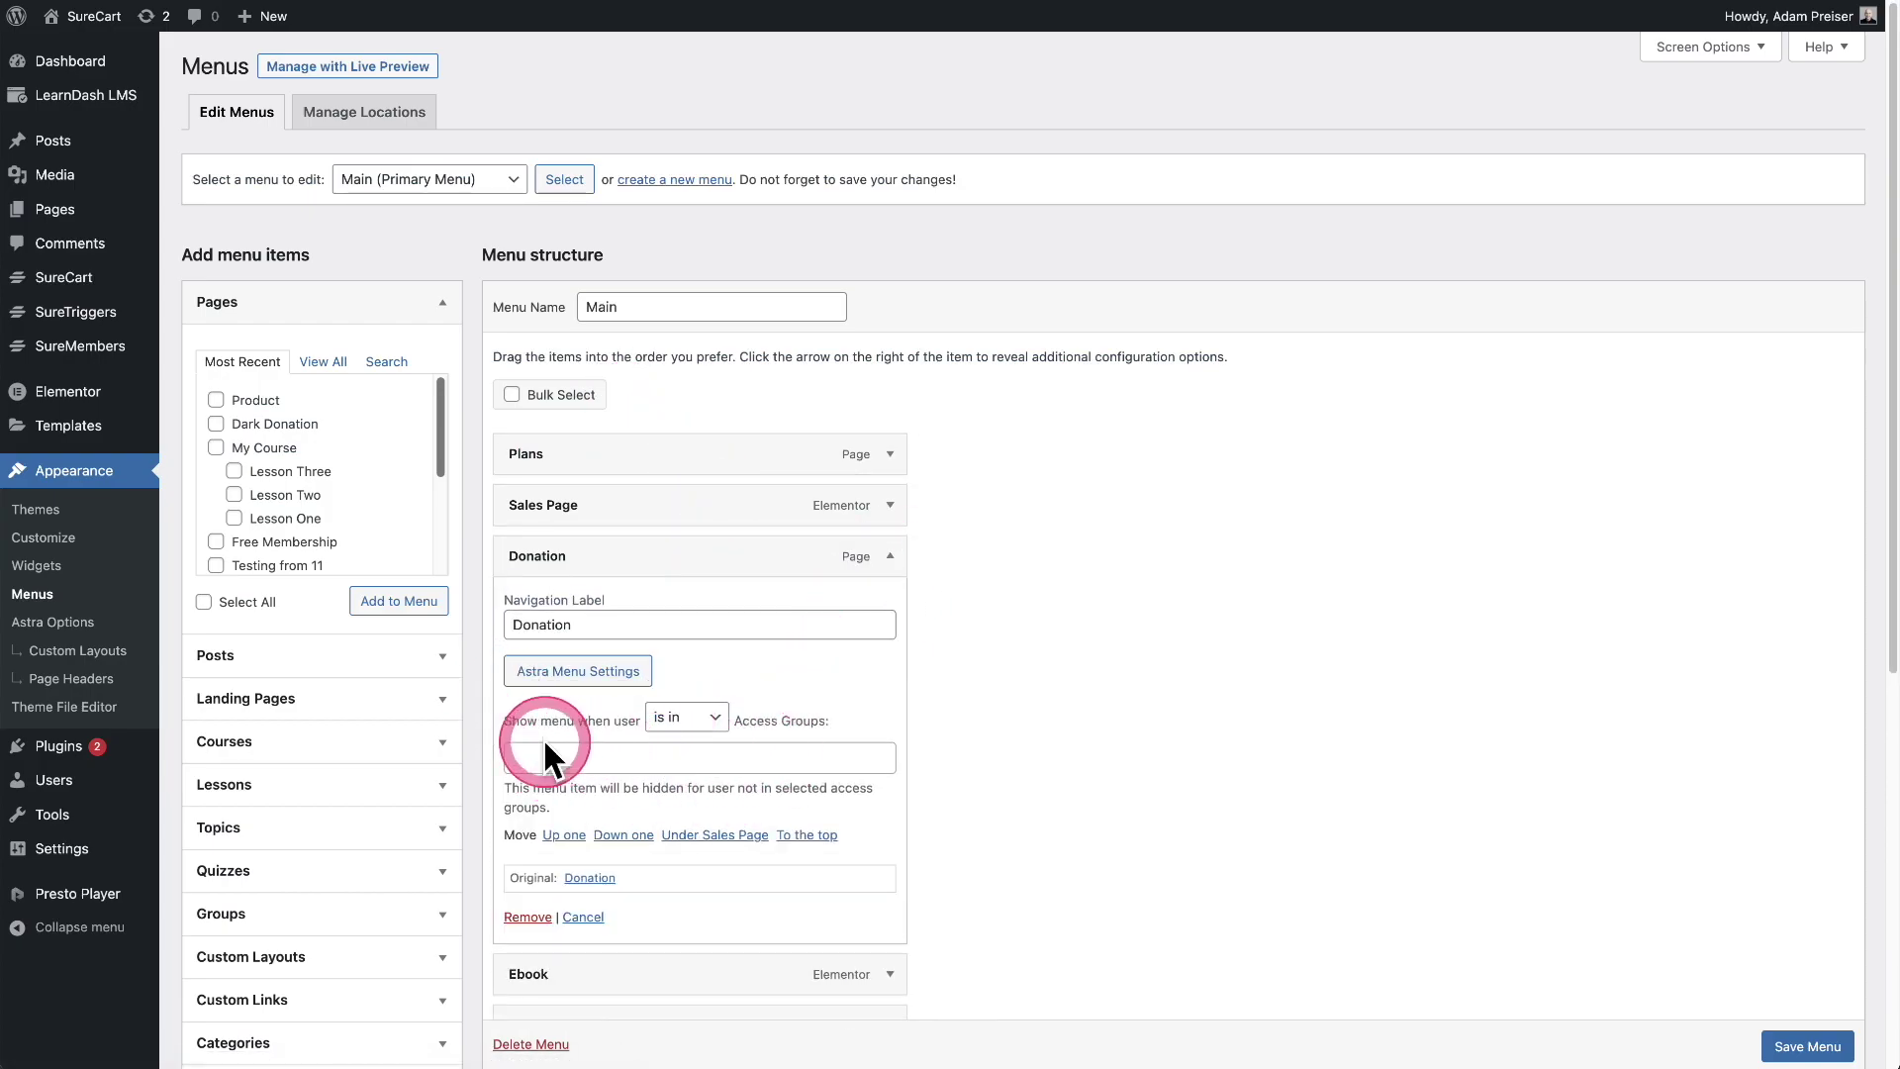
pyautogui.click(698, 725)
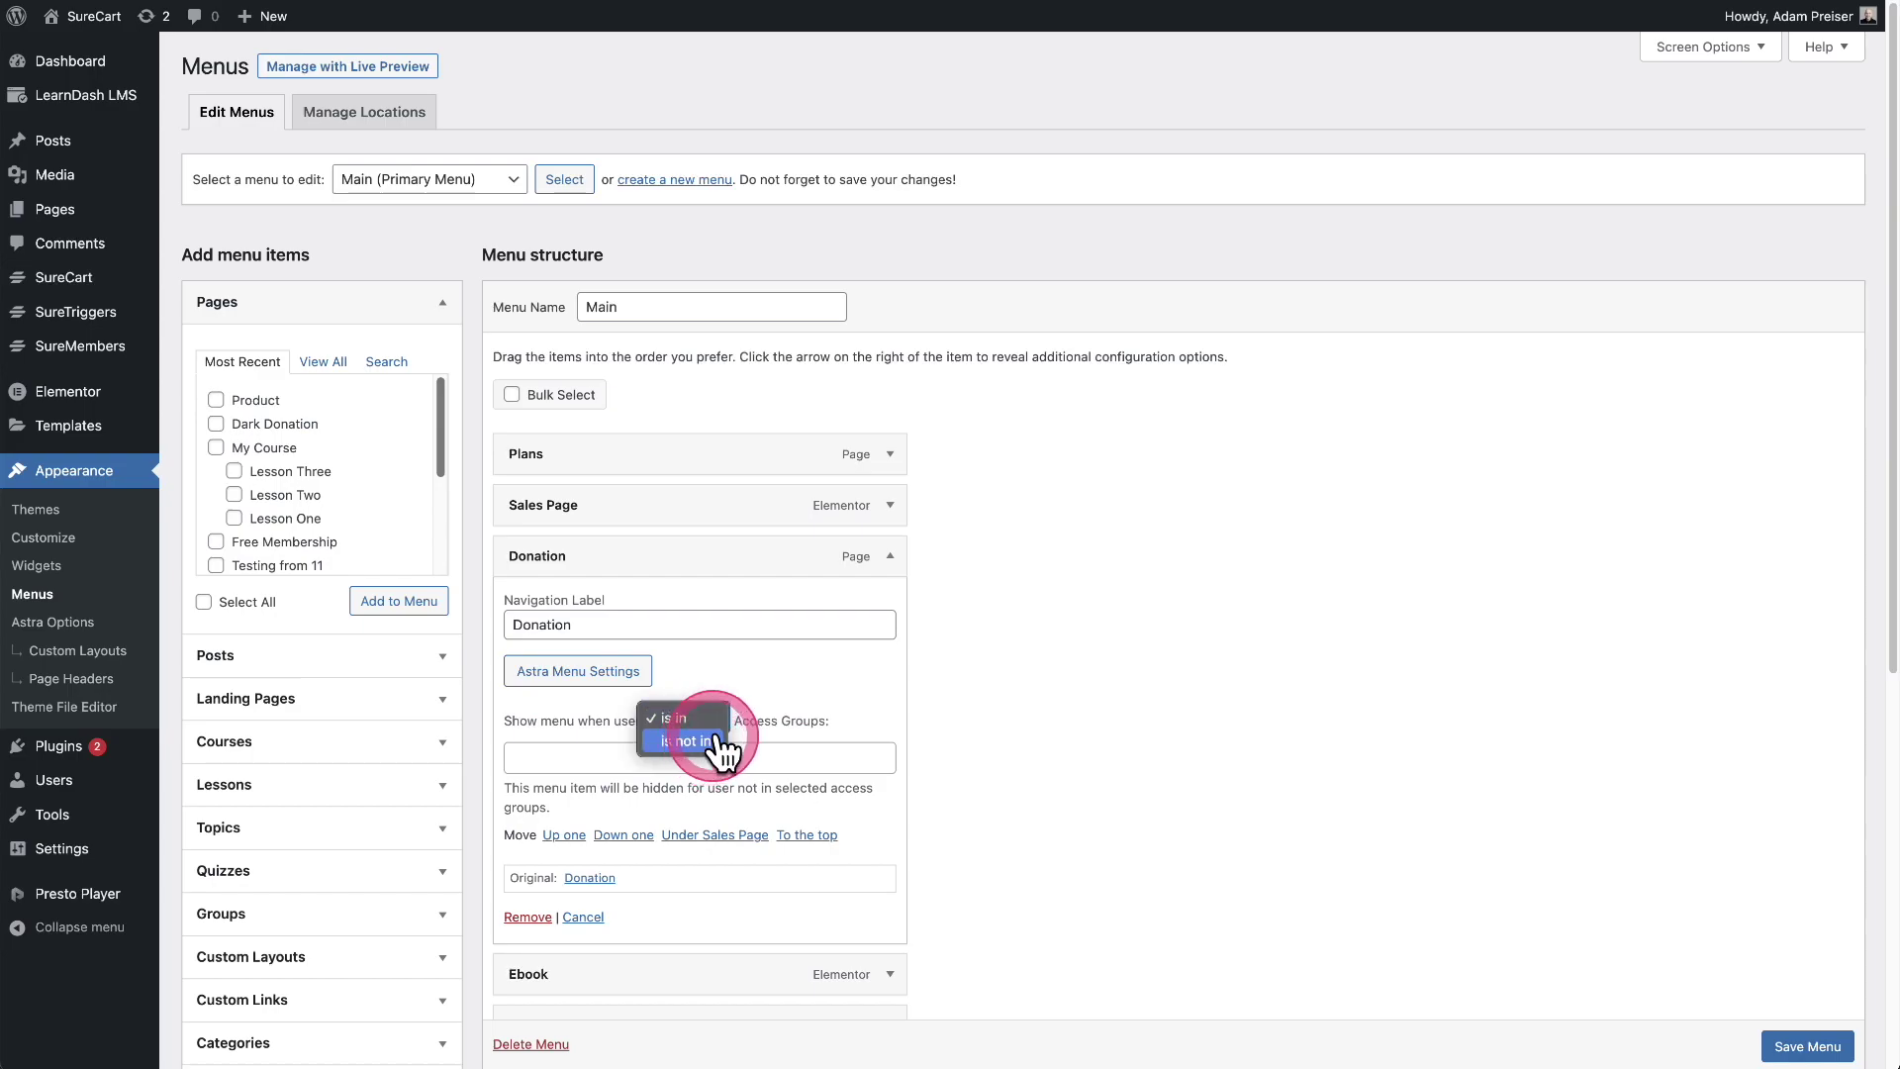
pyautogui.click(721, 755)
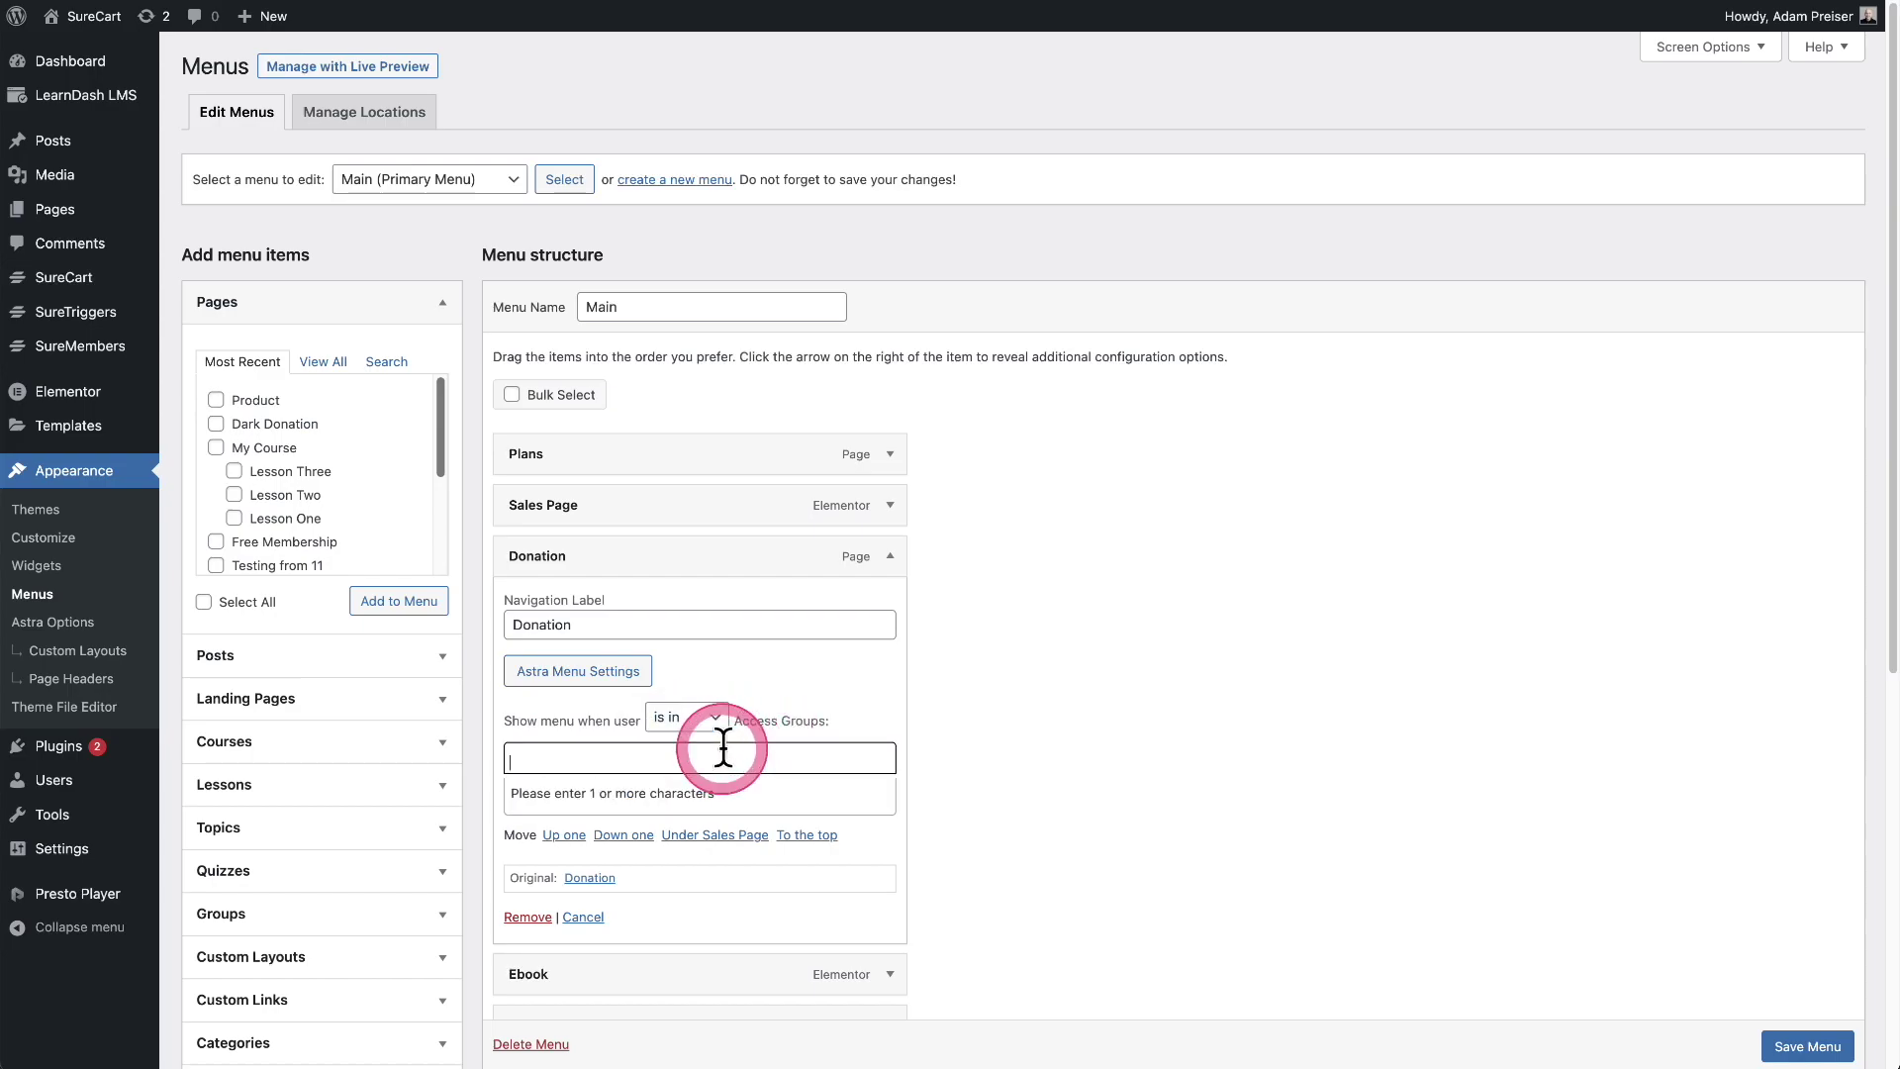
pyautogui.click(1214, 651)
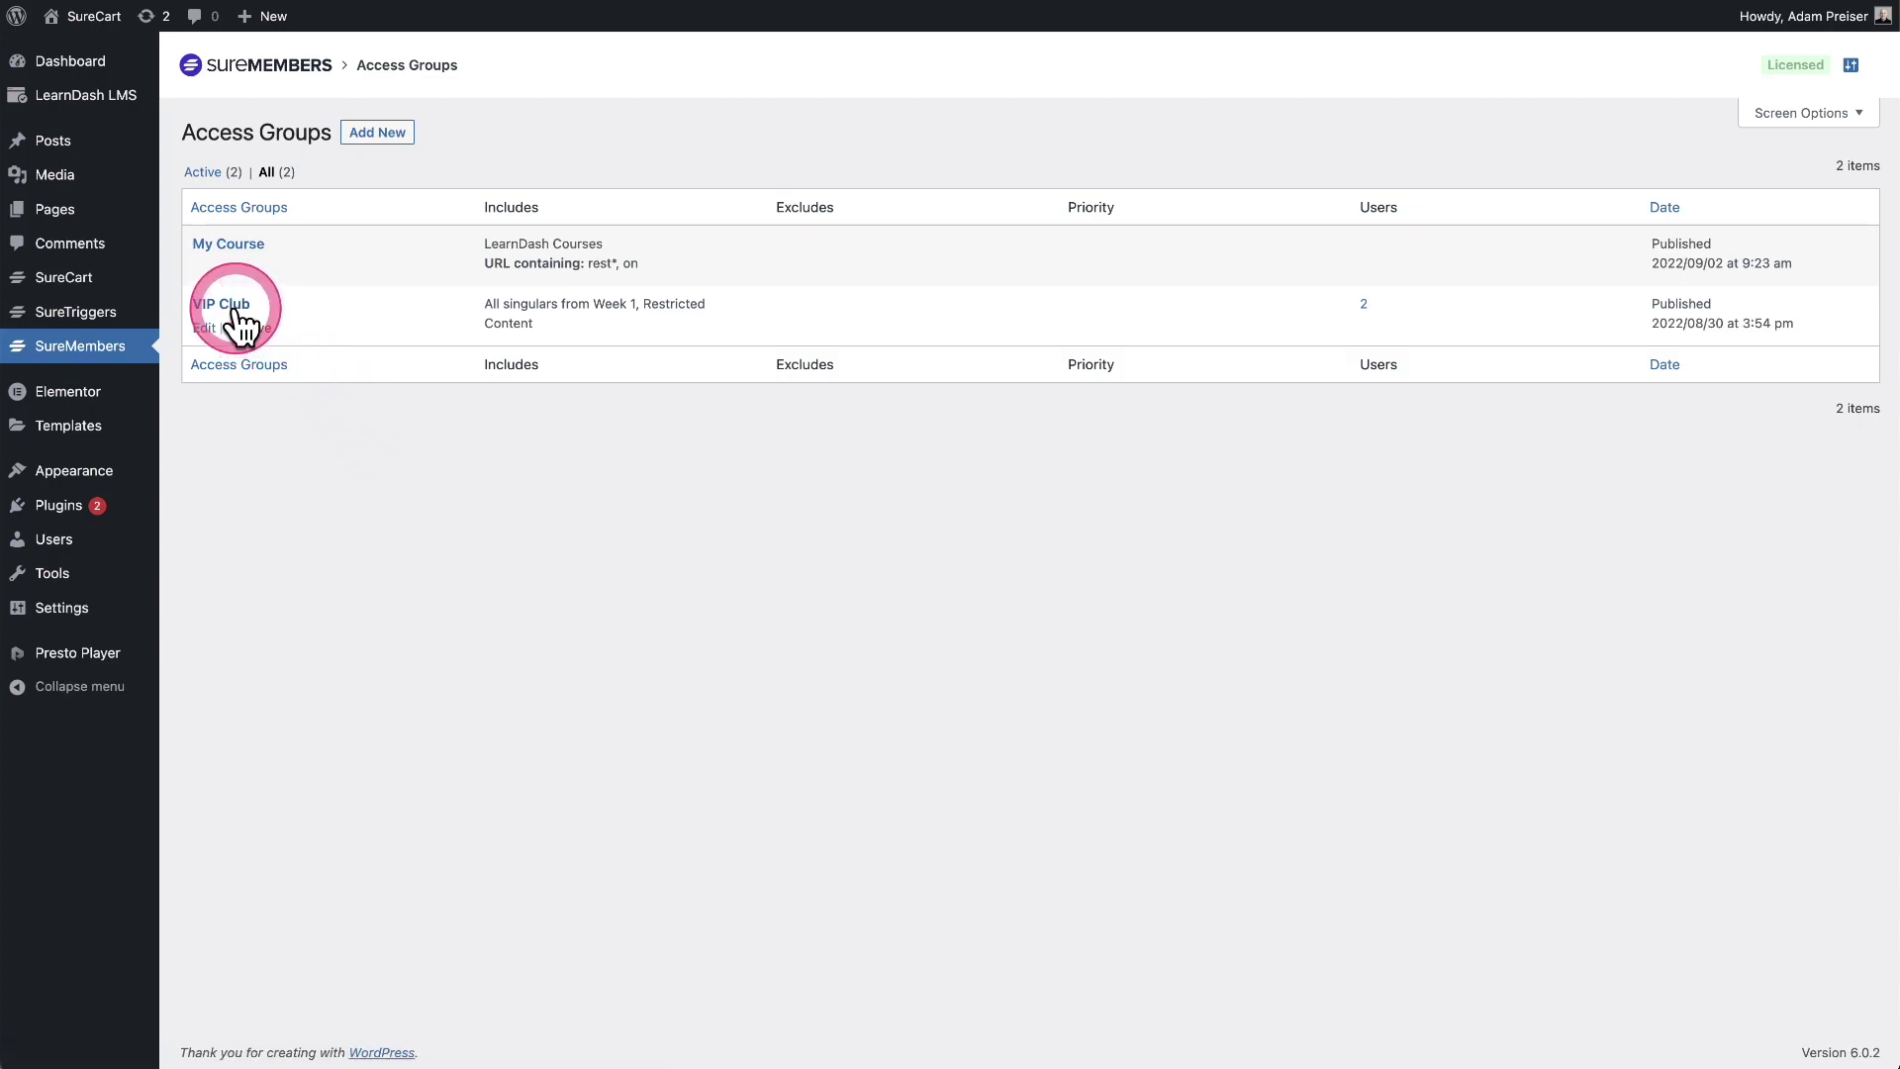
# In My Course, switch the unauthorized access action to Redirect, then back to Message
pyautogui.click(237, 246)
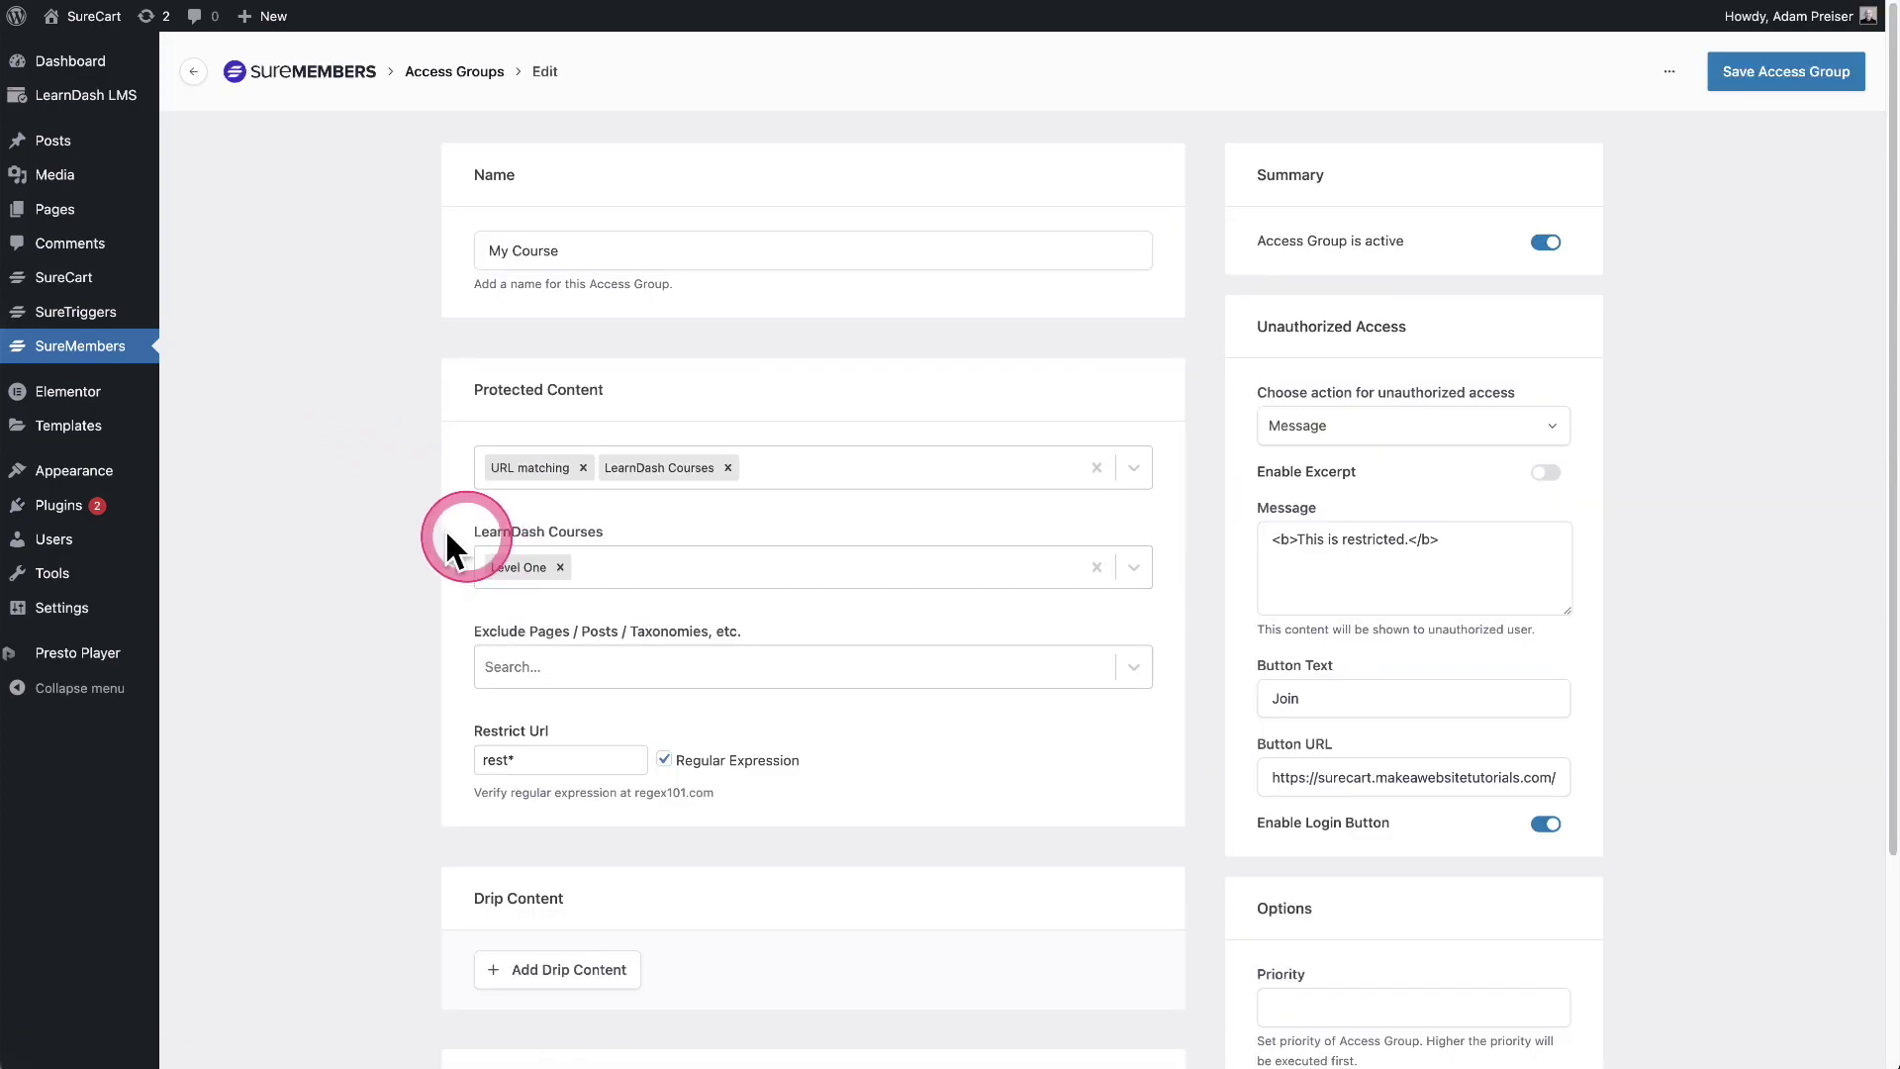
pyautogui.scroll(-3, 415, 535)
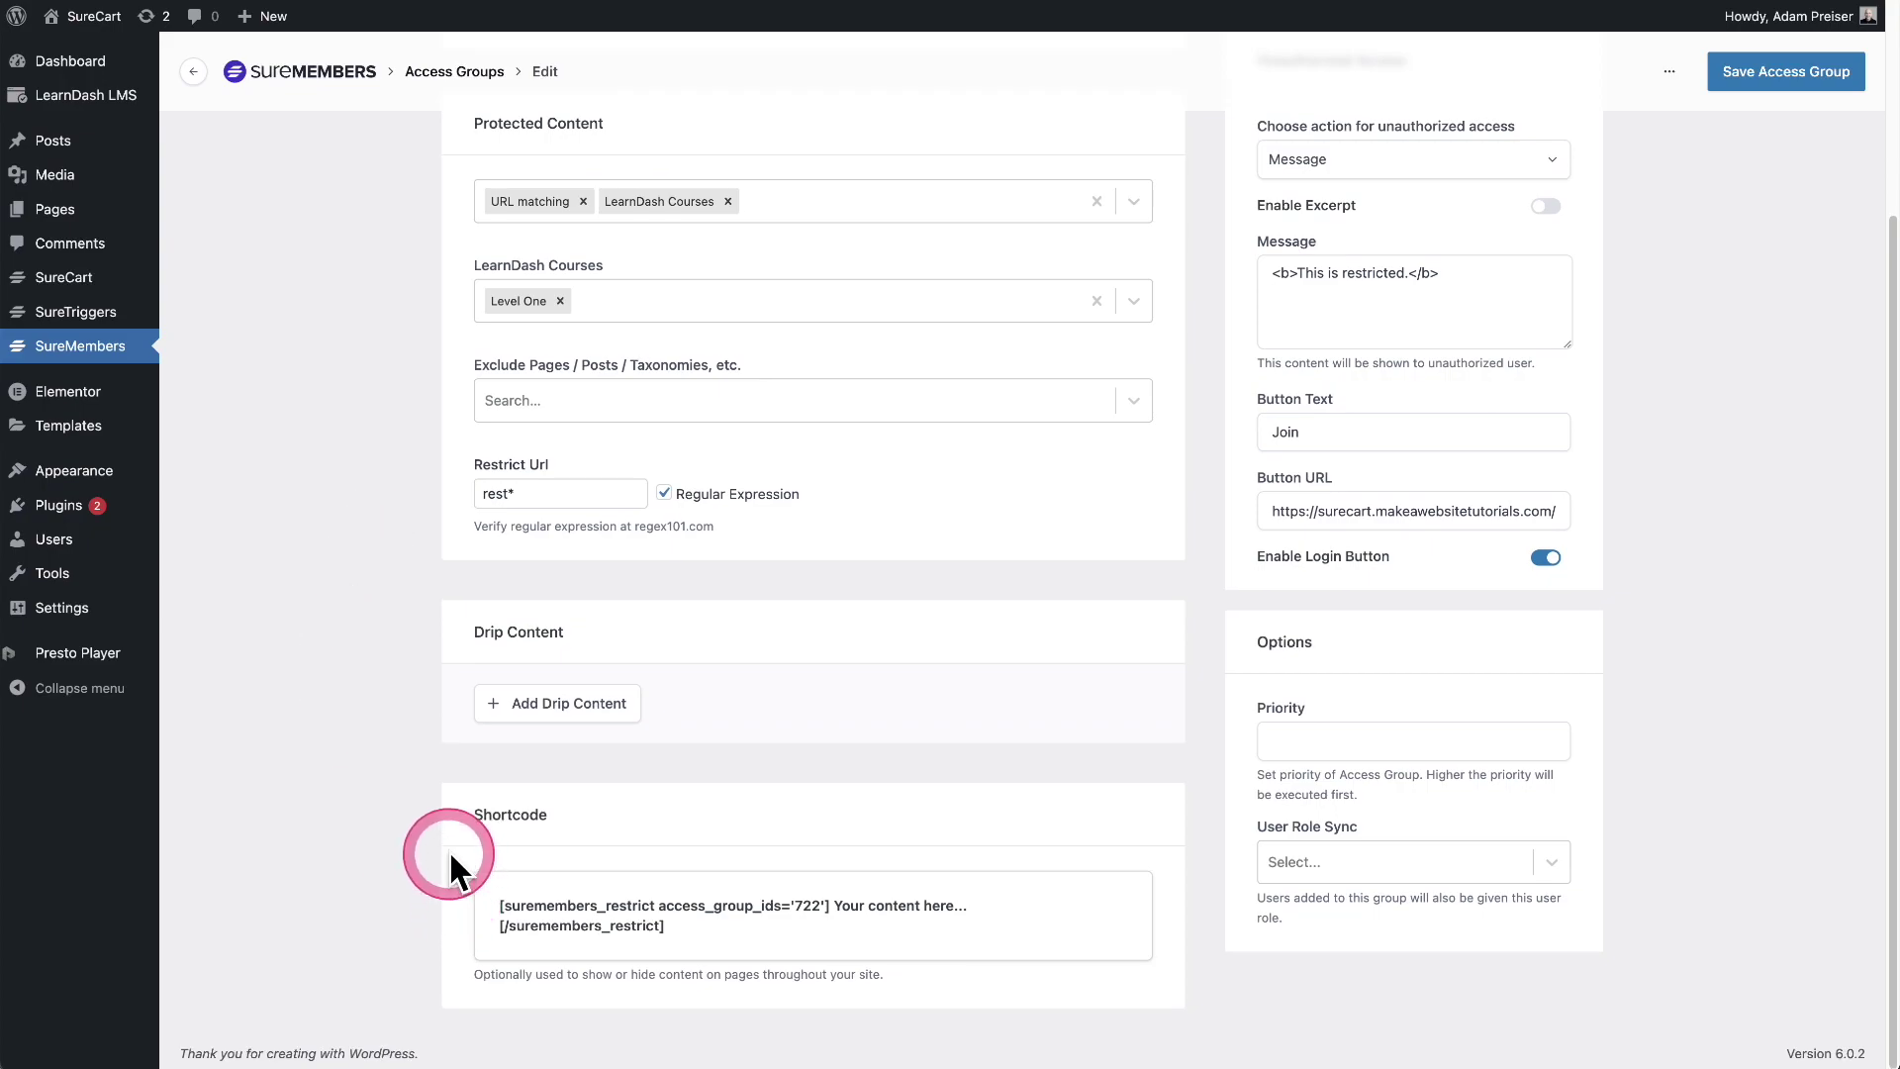
pyautogui.scroll(3, 448, 849)
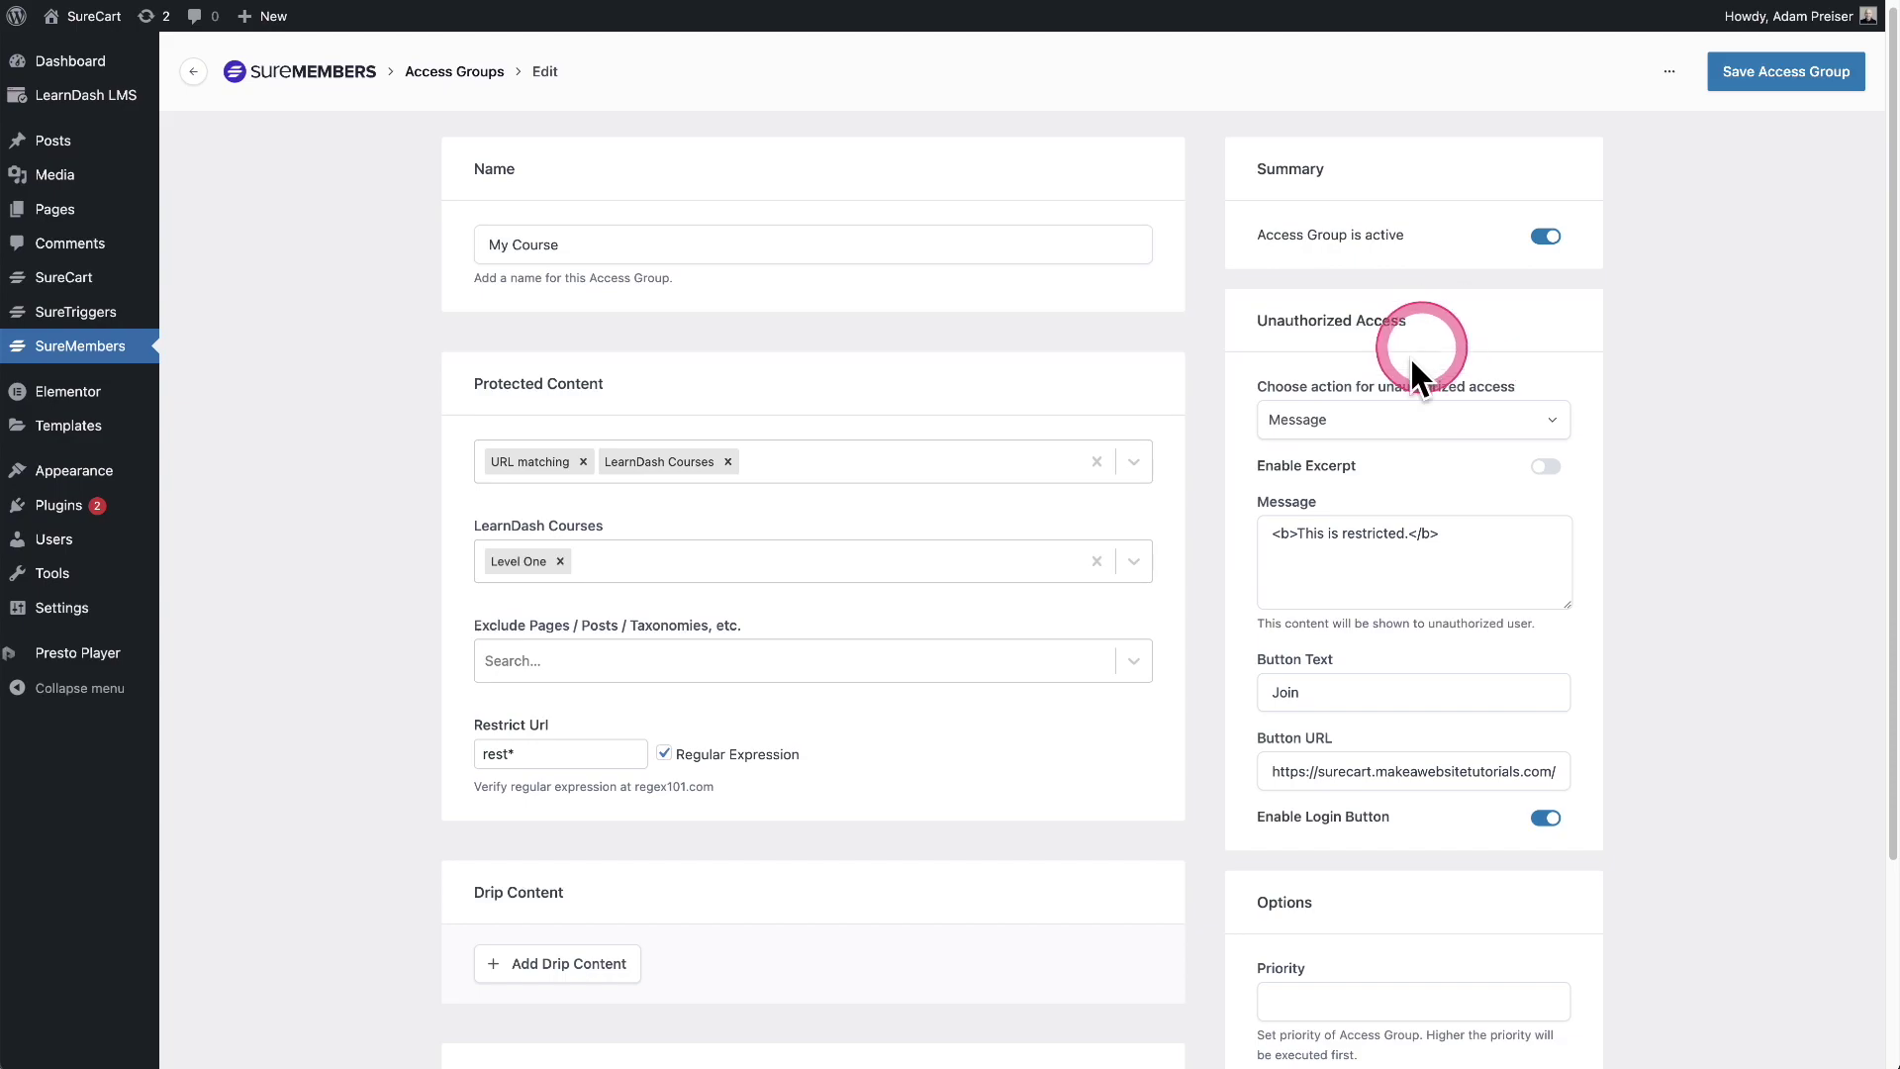
pyautogui.click(1407, 436)
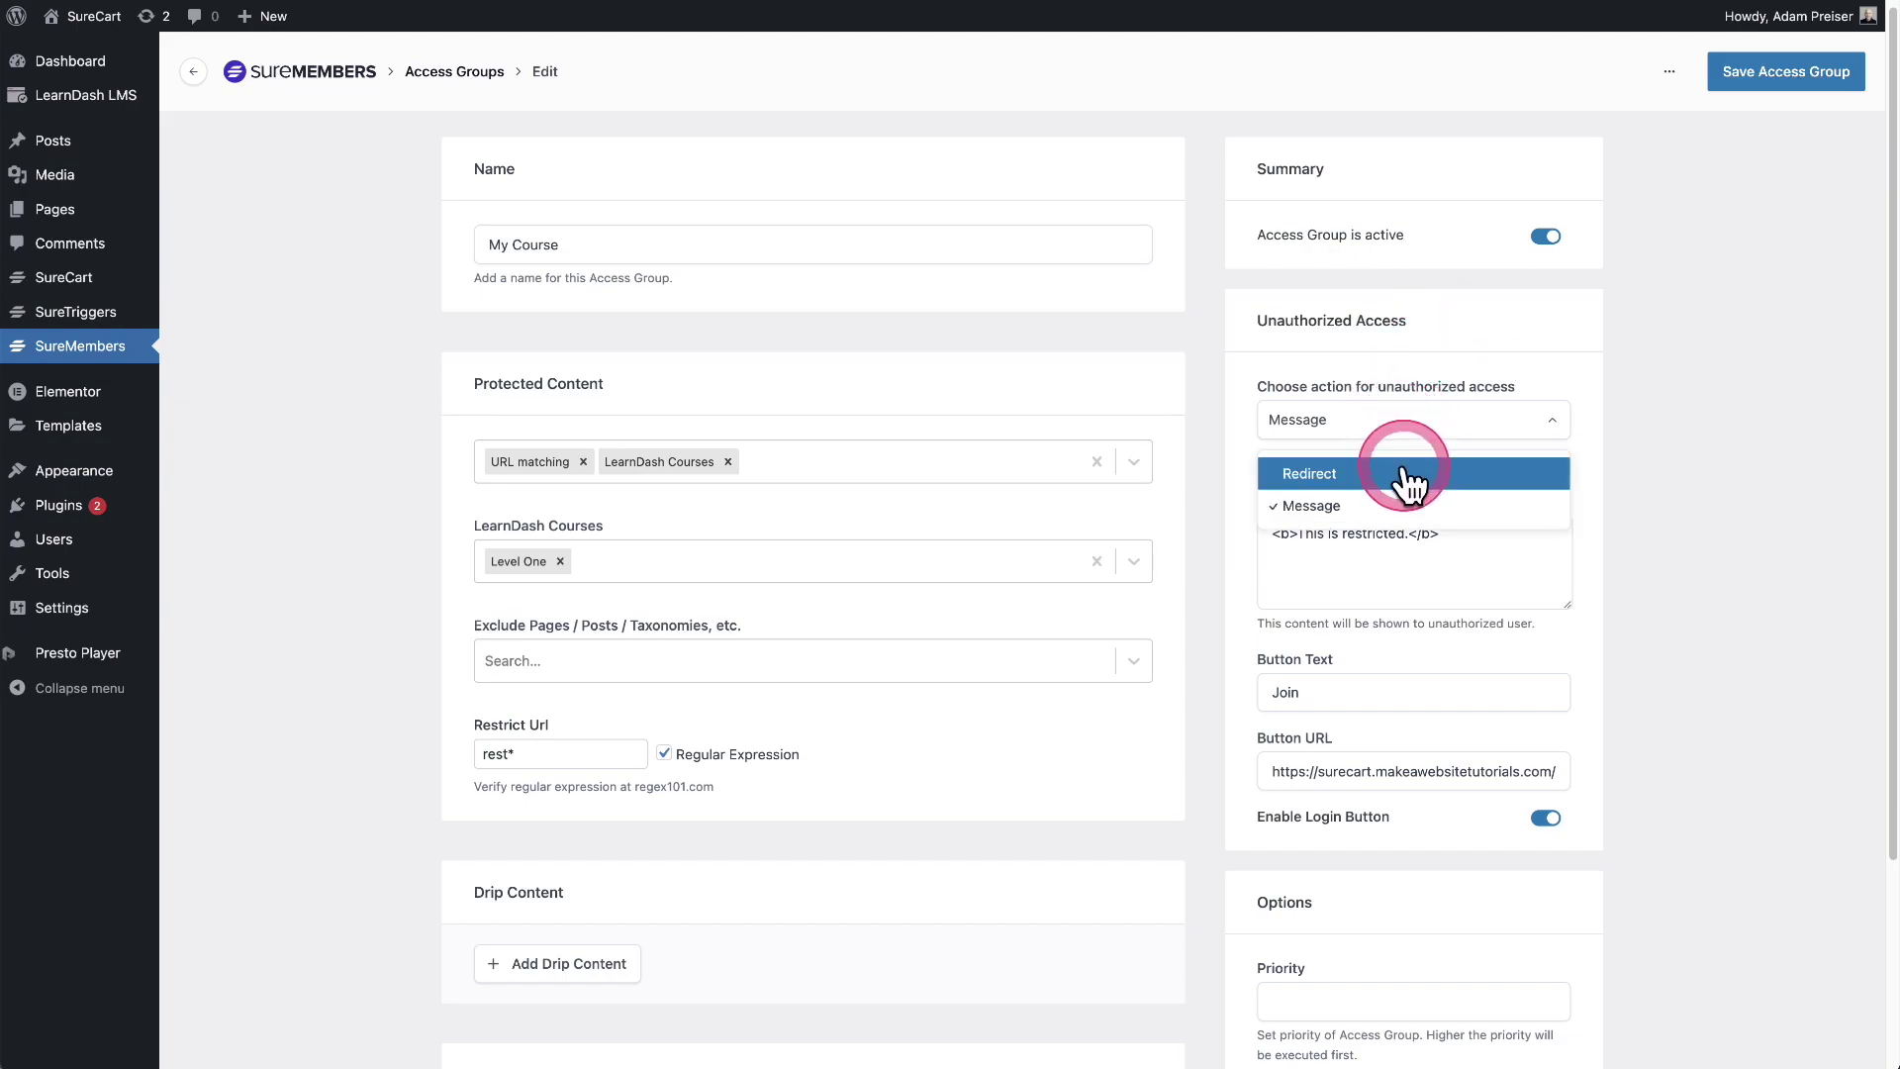
pyautogui.click(1409, 475)
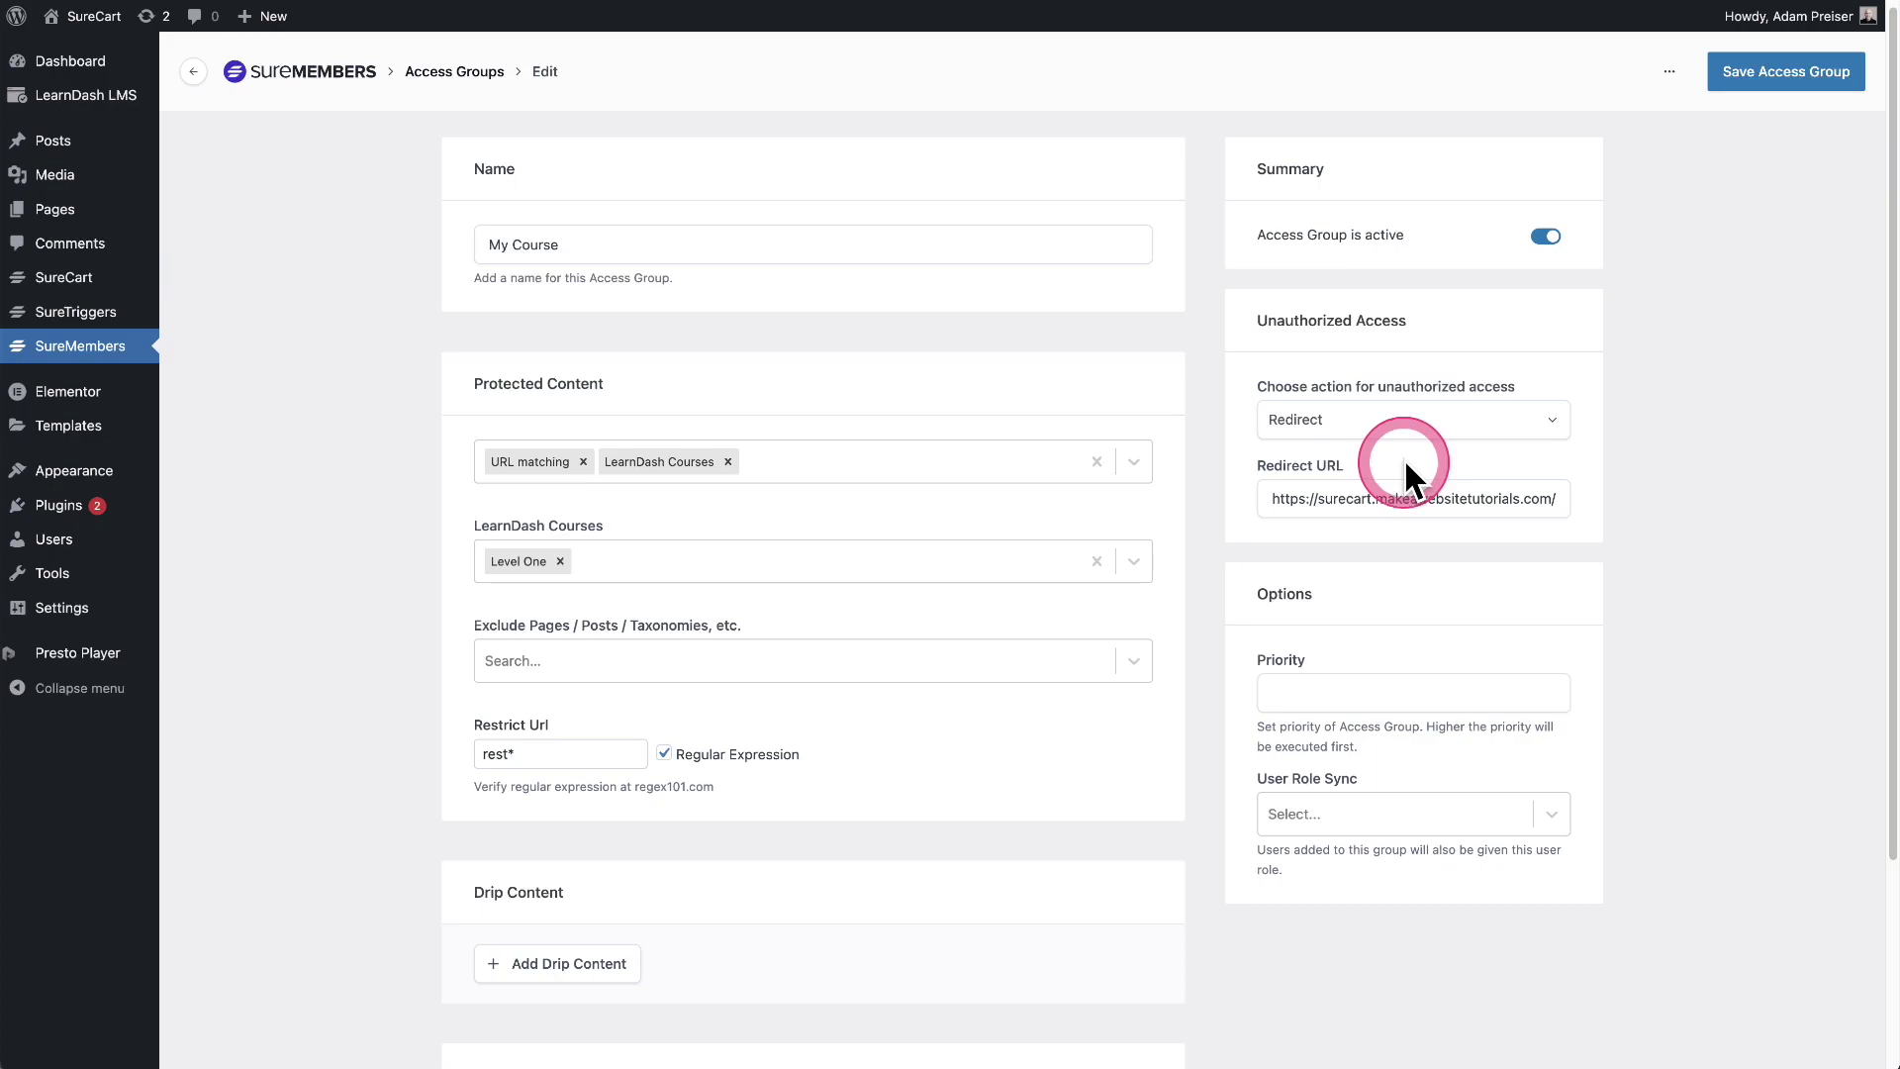
pyautogui.click(1403, 419)
pyautogui.click(1401, 506)
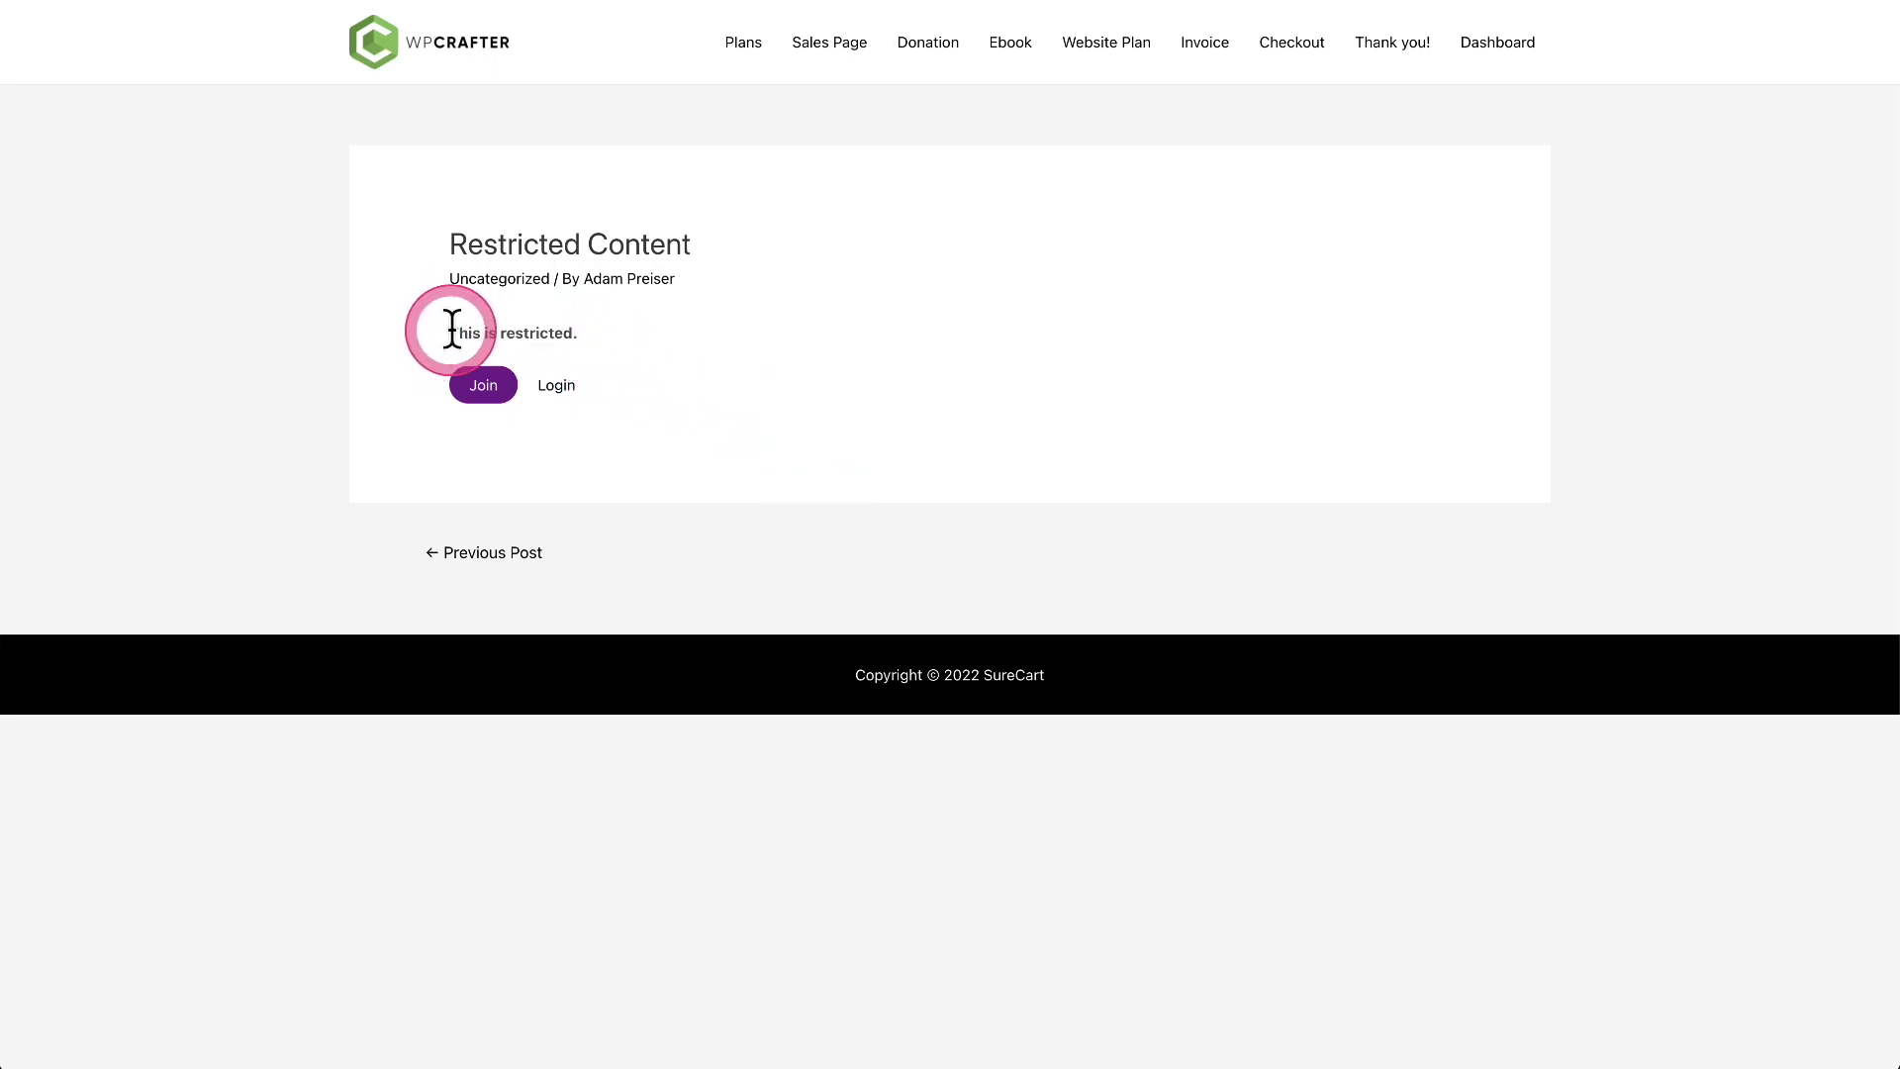
# Try Join and the Login popup on the restricted post, then close the popup
pyautogui.click(493, 400)
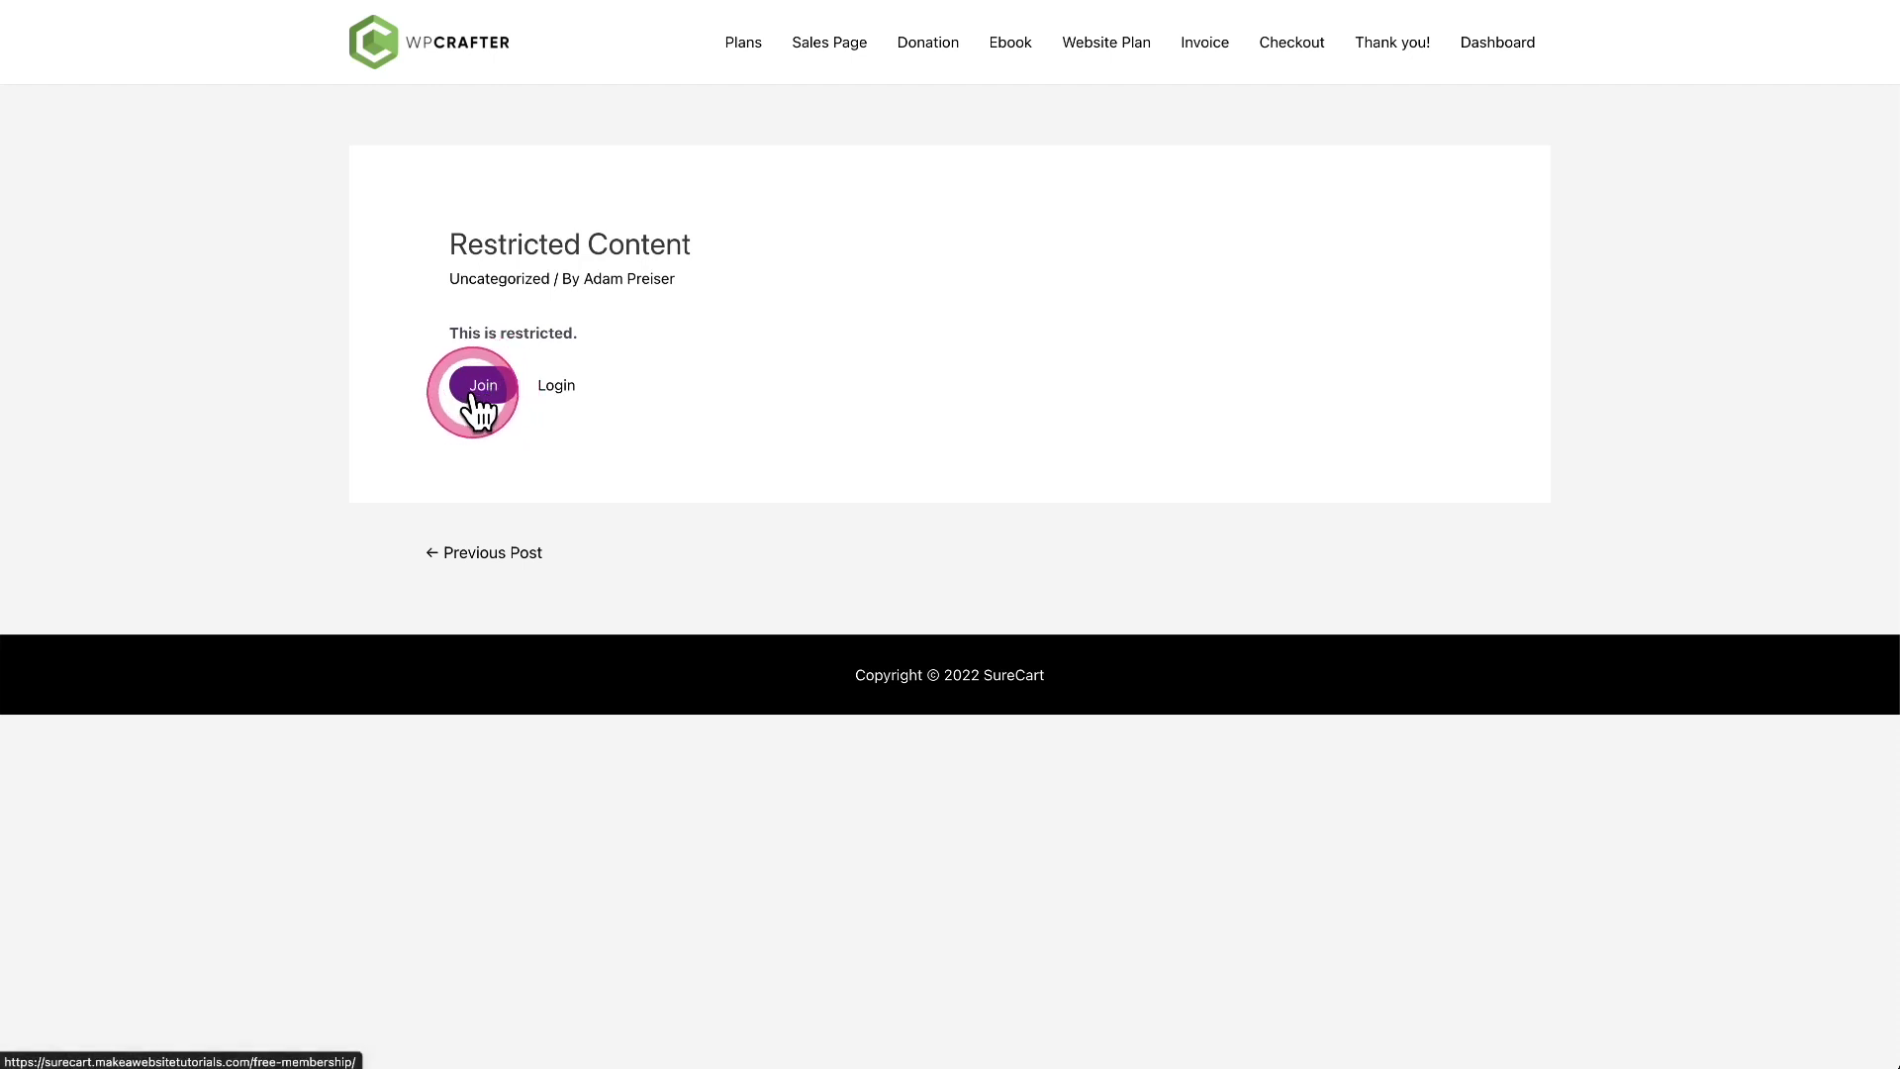
pyautogui.click(556, 387)
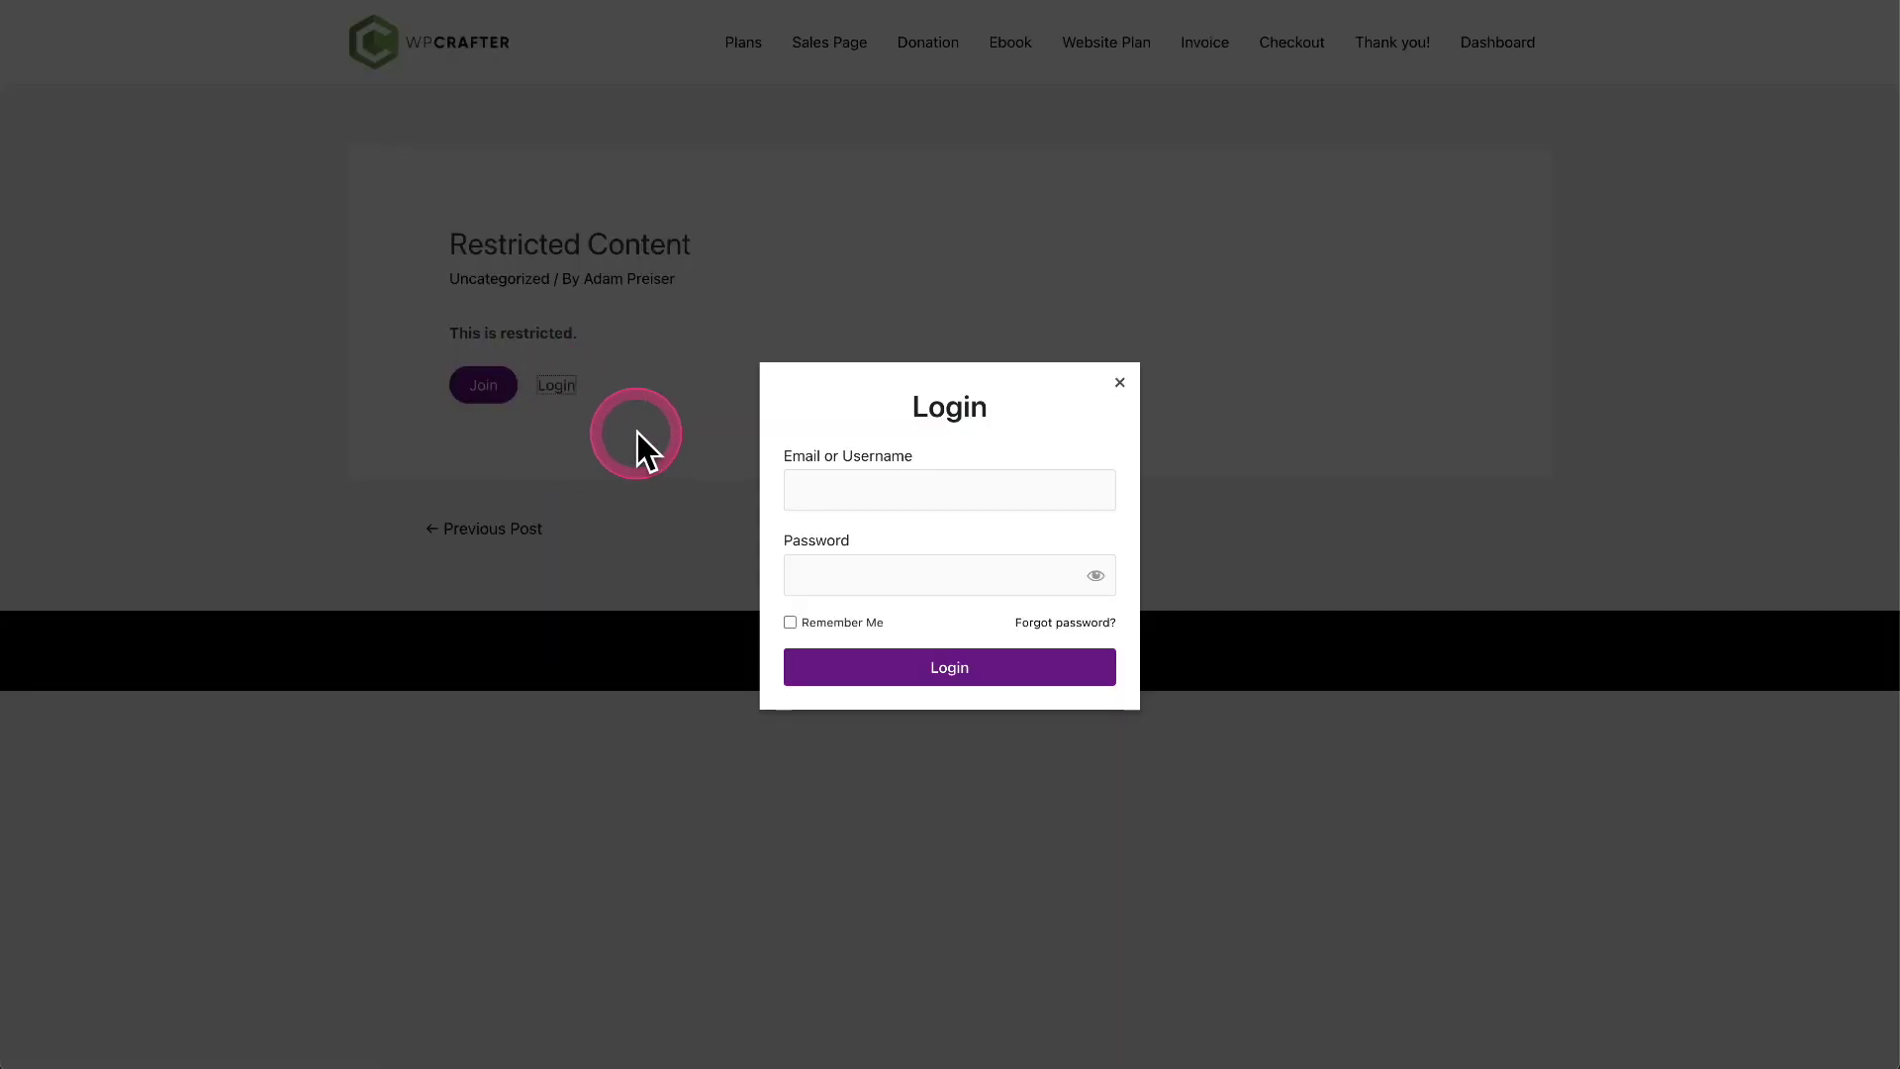
pyautogui.click(890, 487)
pyautogui.click(893, 572)
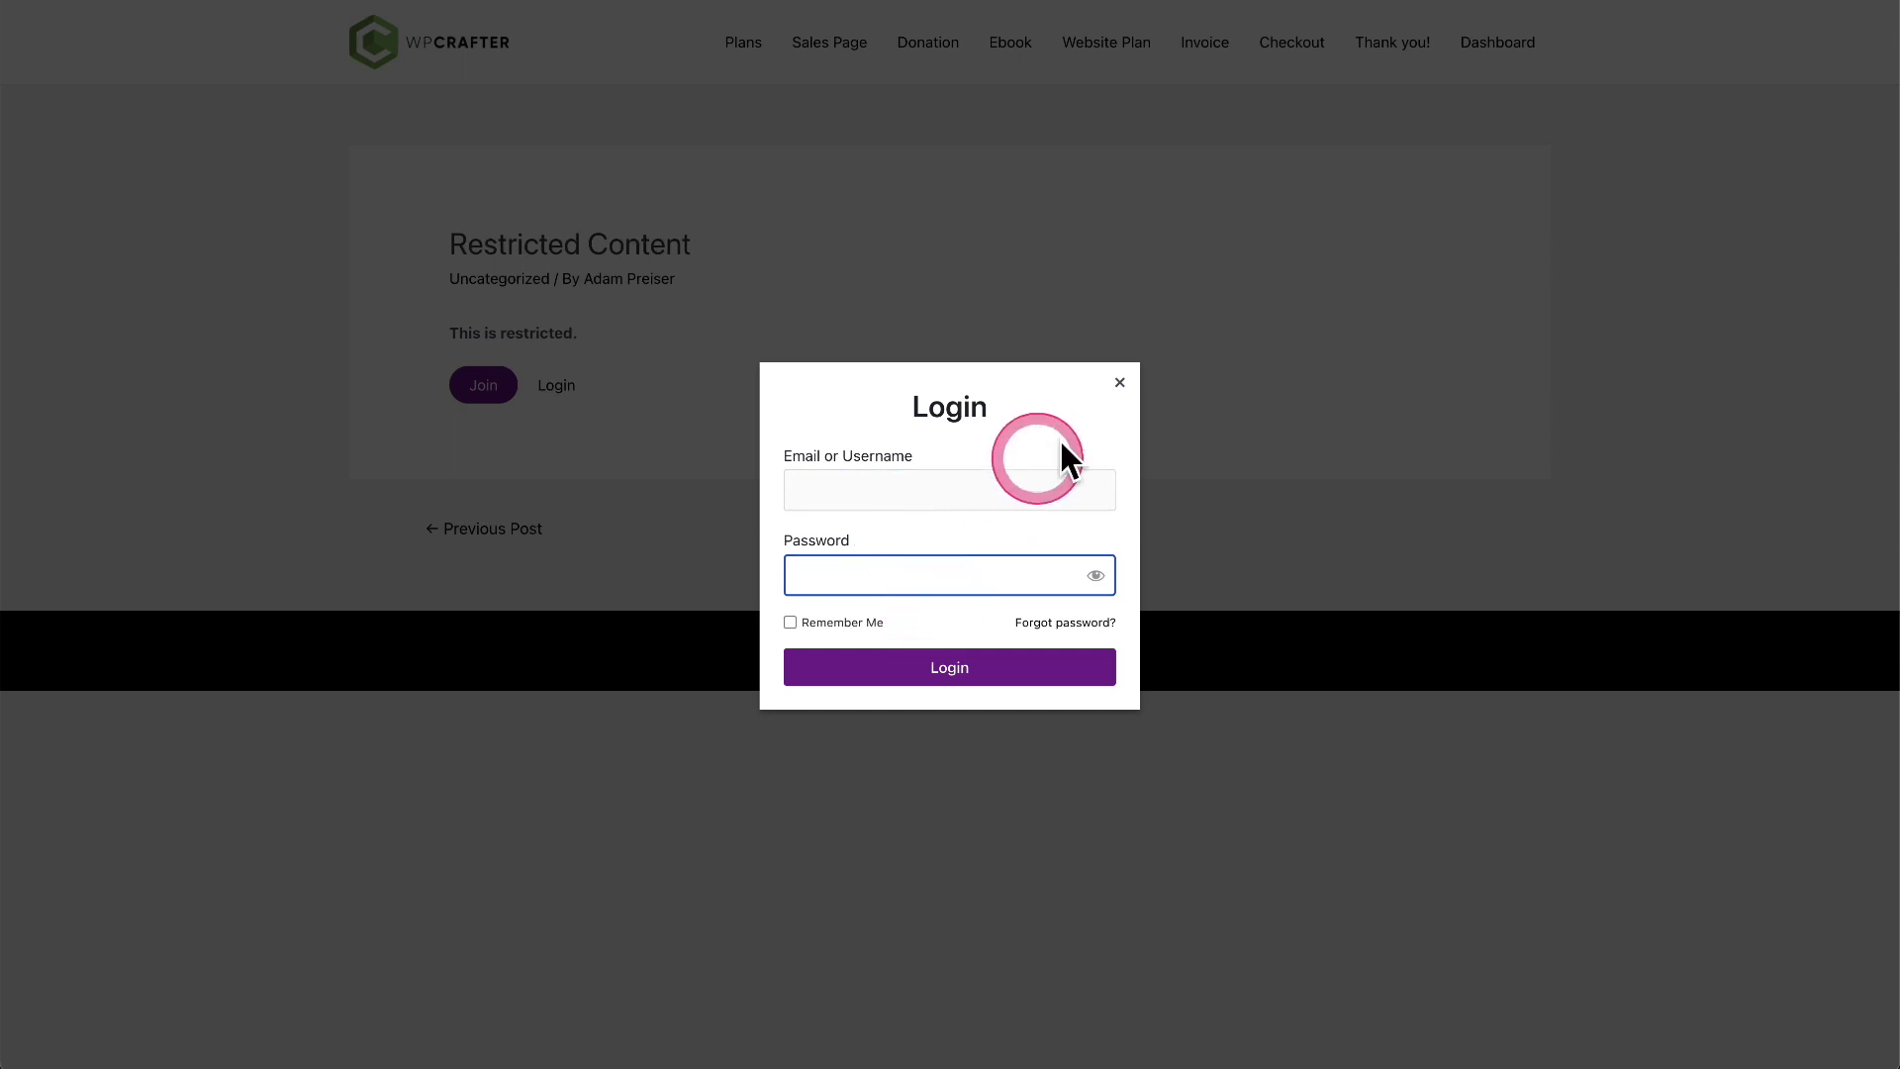
pyautogui.click(1121, 383)
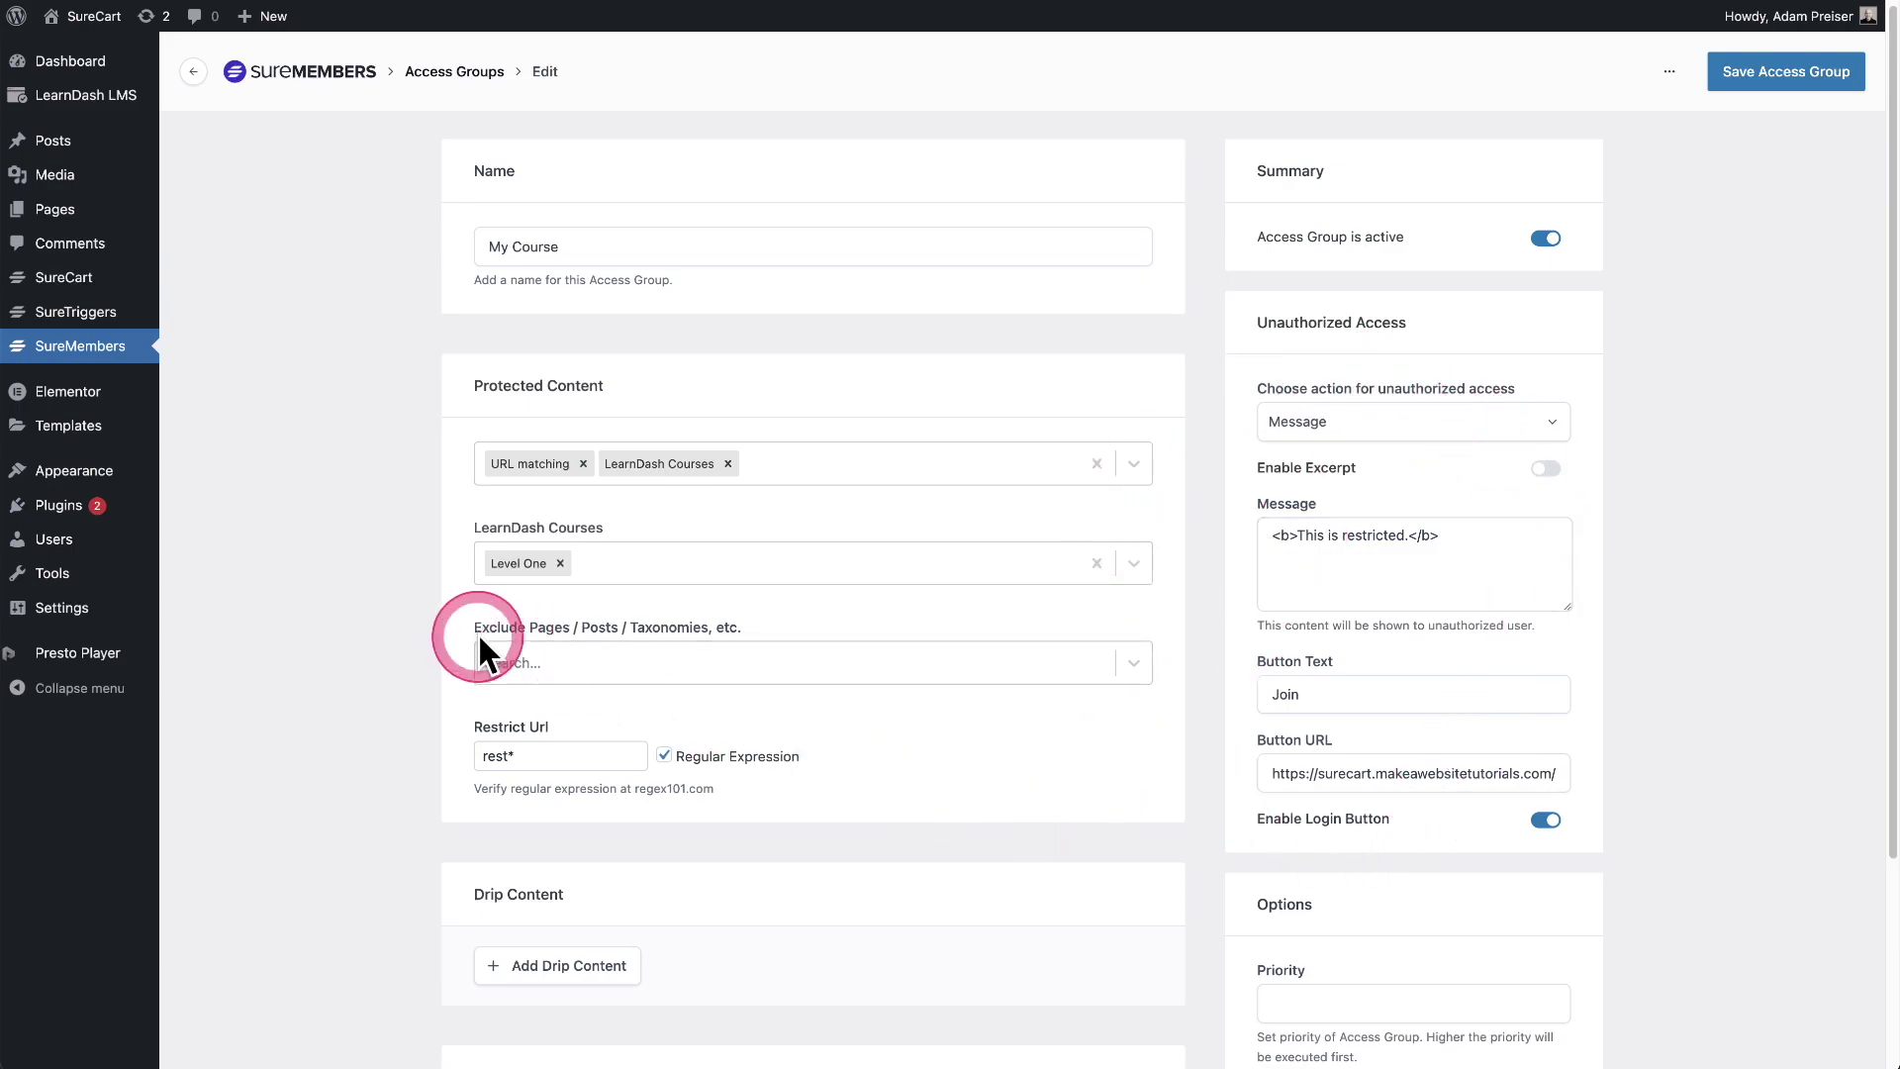
# Set My Course's unauthorized access action to Redirect and clear the existing redirect URL
pyautogui.scroll(1, 435, 614)
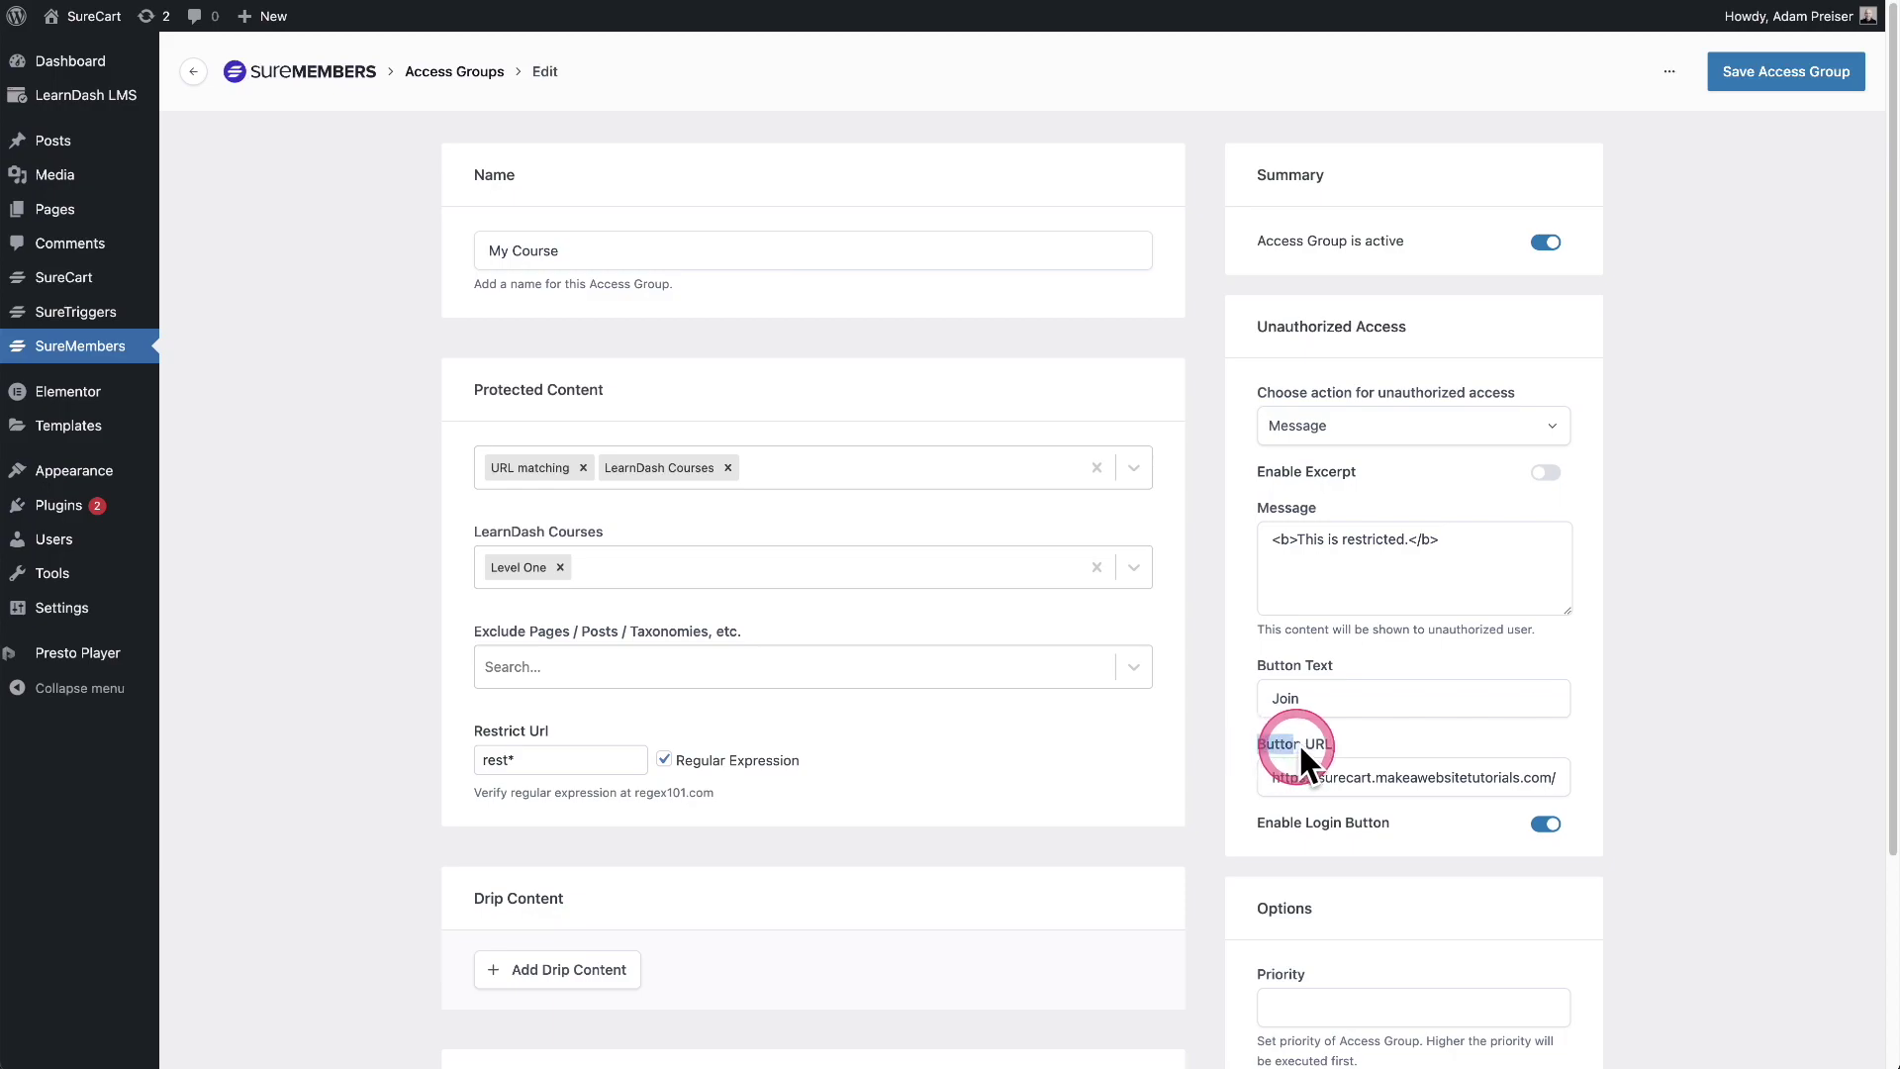
pyautogui.moveTo(1300, 749); pyautogui.dragTo(1350, 742)
pyautogui.click(1410, 426)
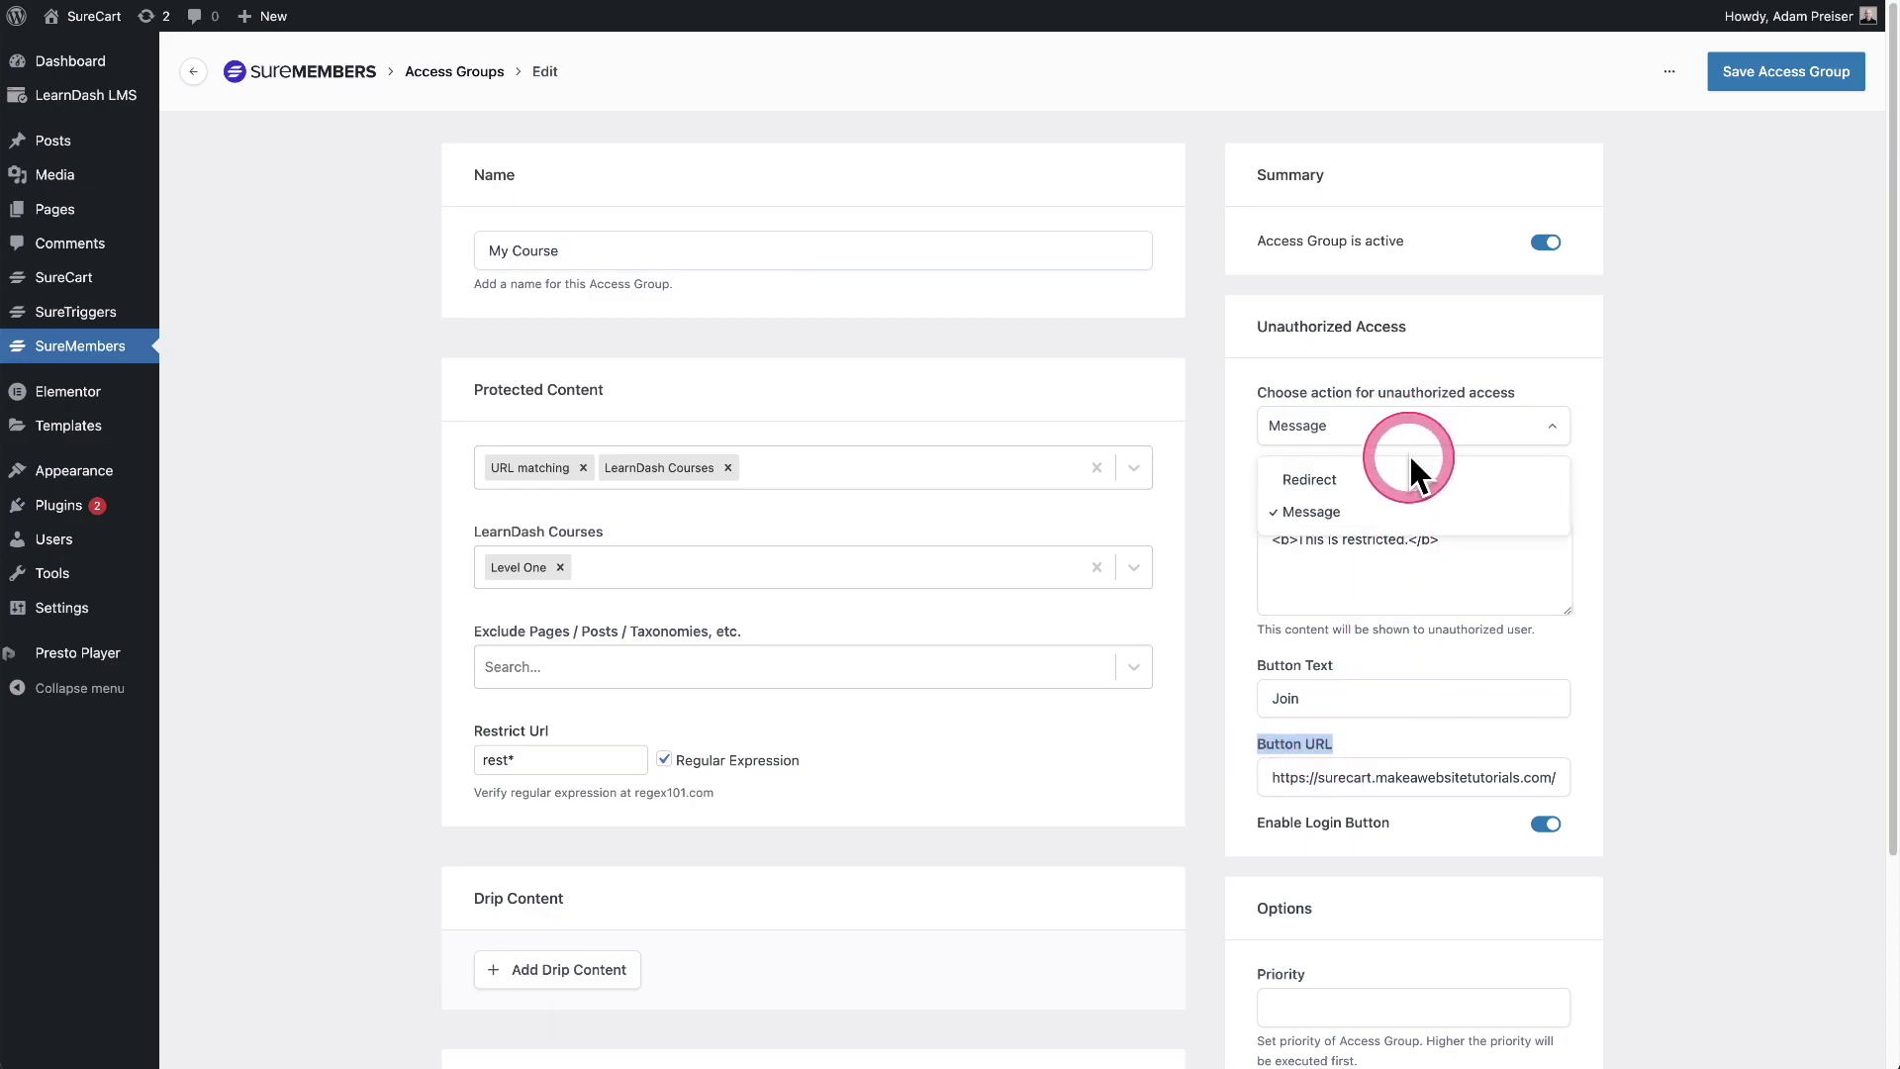
pyautogui.click(1407, 477)
pyautogui.click(1371, 507)
pyautogui.tripleClick(1371, 506)
pyautogui.press('Left')
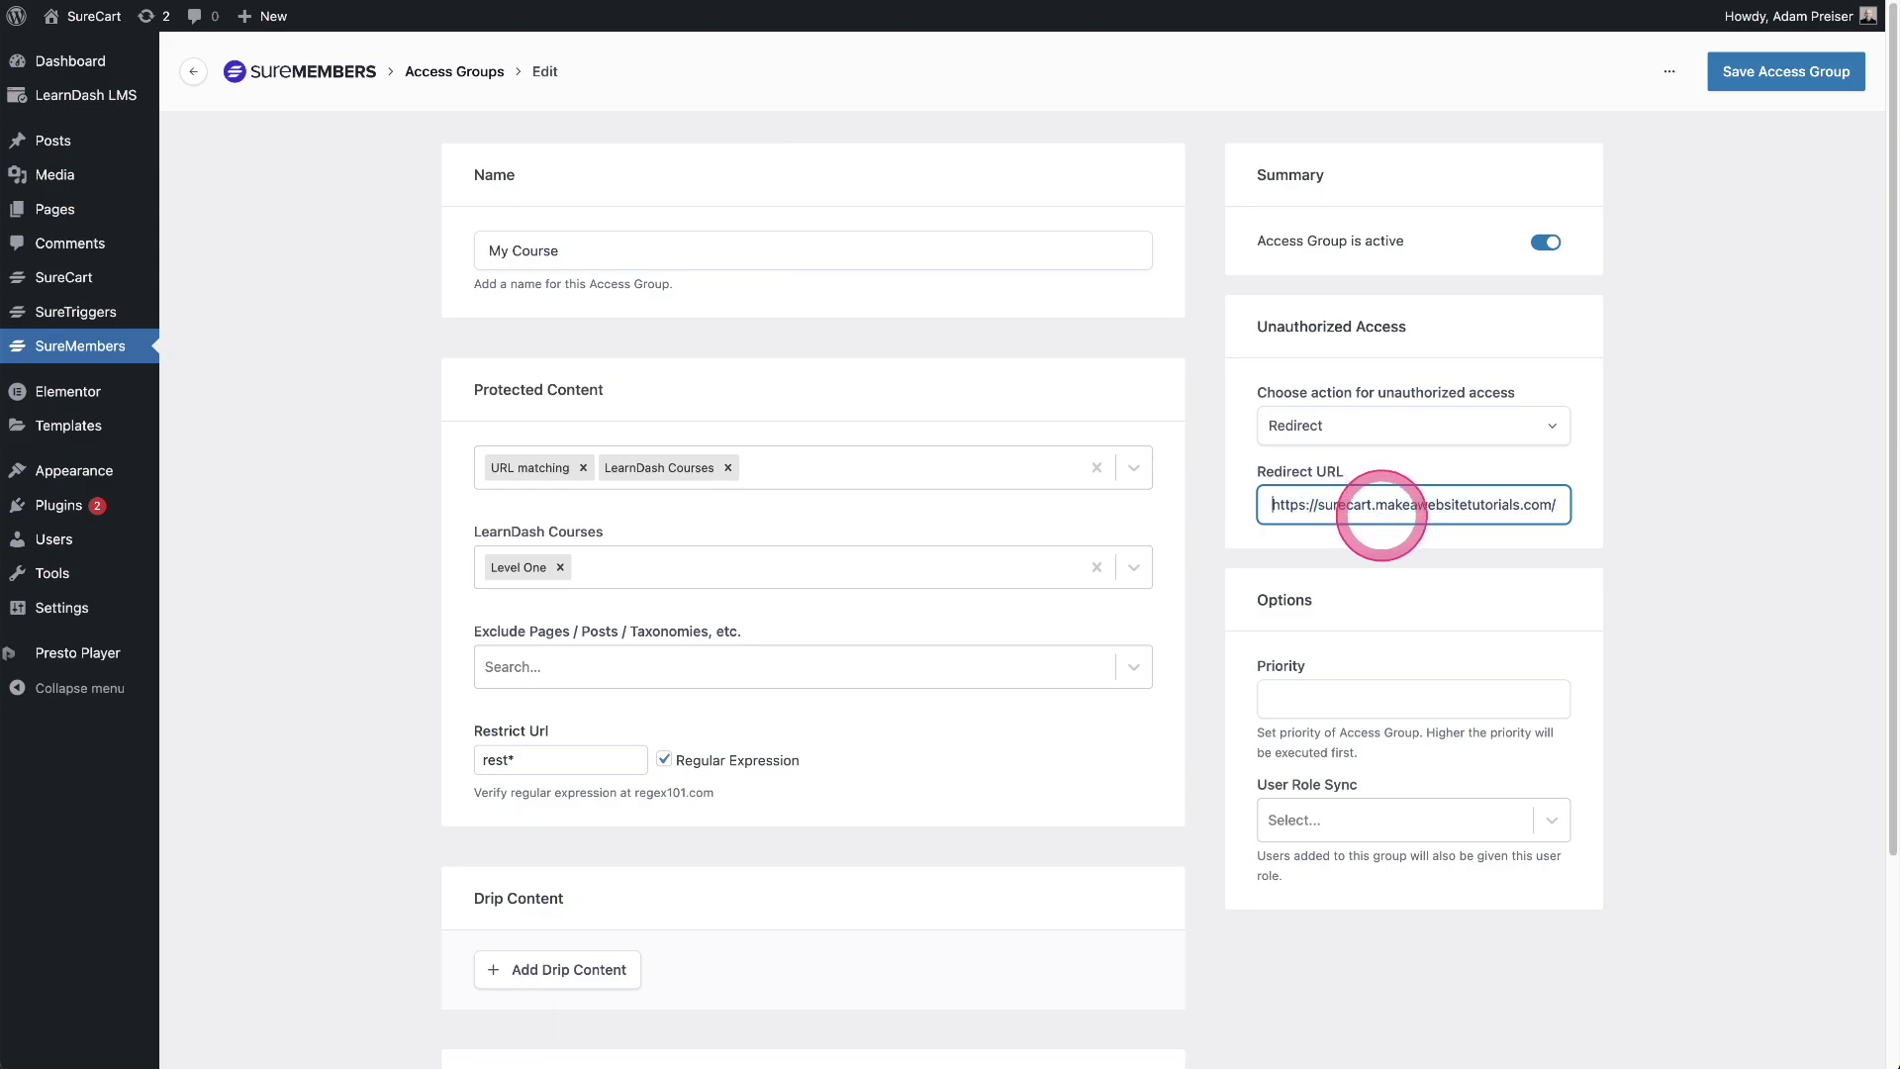
pyautogui.click(1382, 504)
pyautogui.hotkey('shift', 'alt', 'Right')
pyautogui.press('BackSpace')
pyautogui.tripleClick(1385, 507)
pyautogui.press('BackSpace')
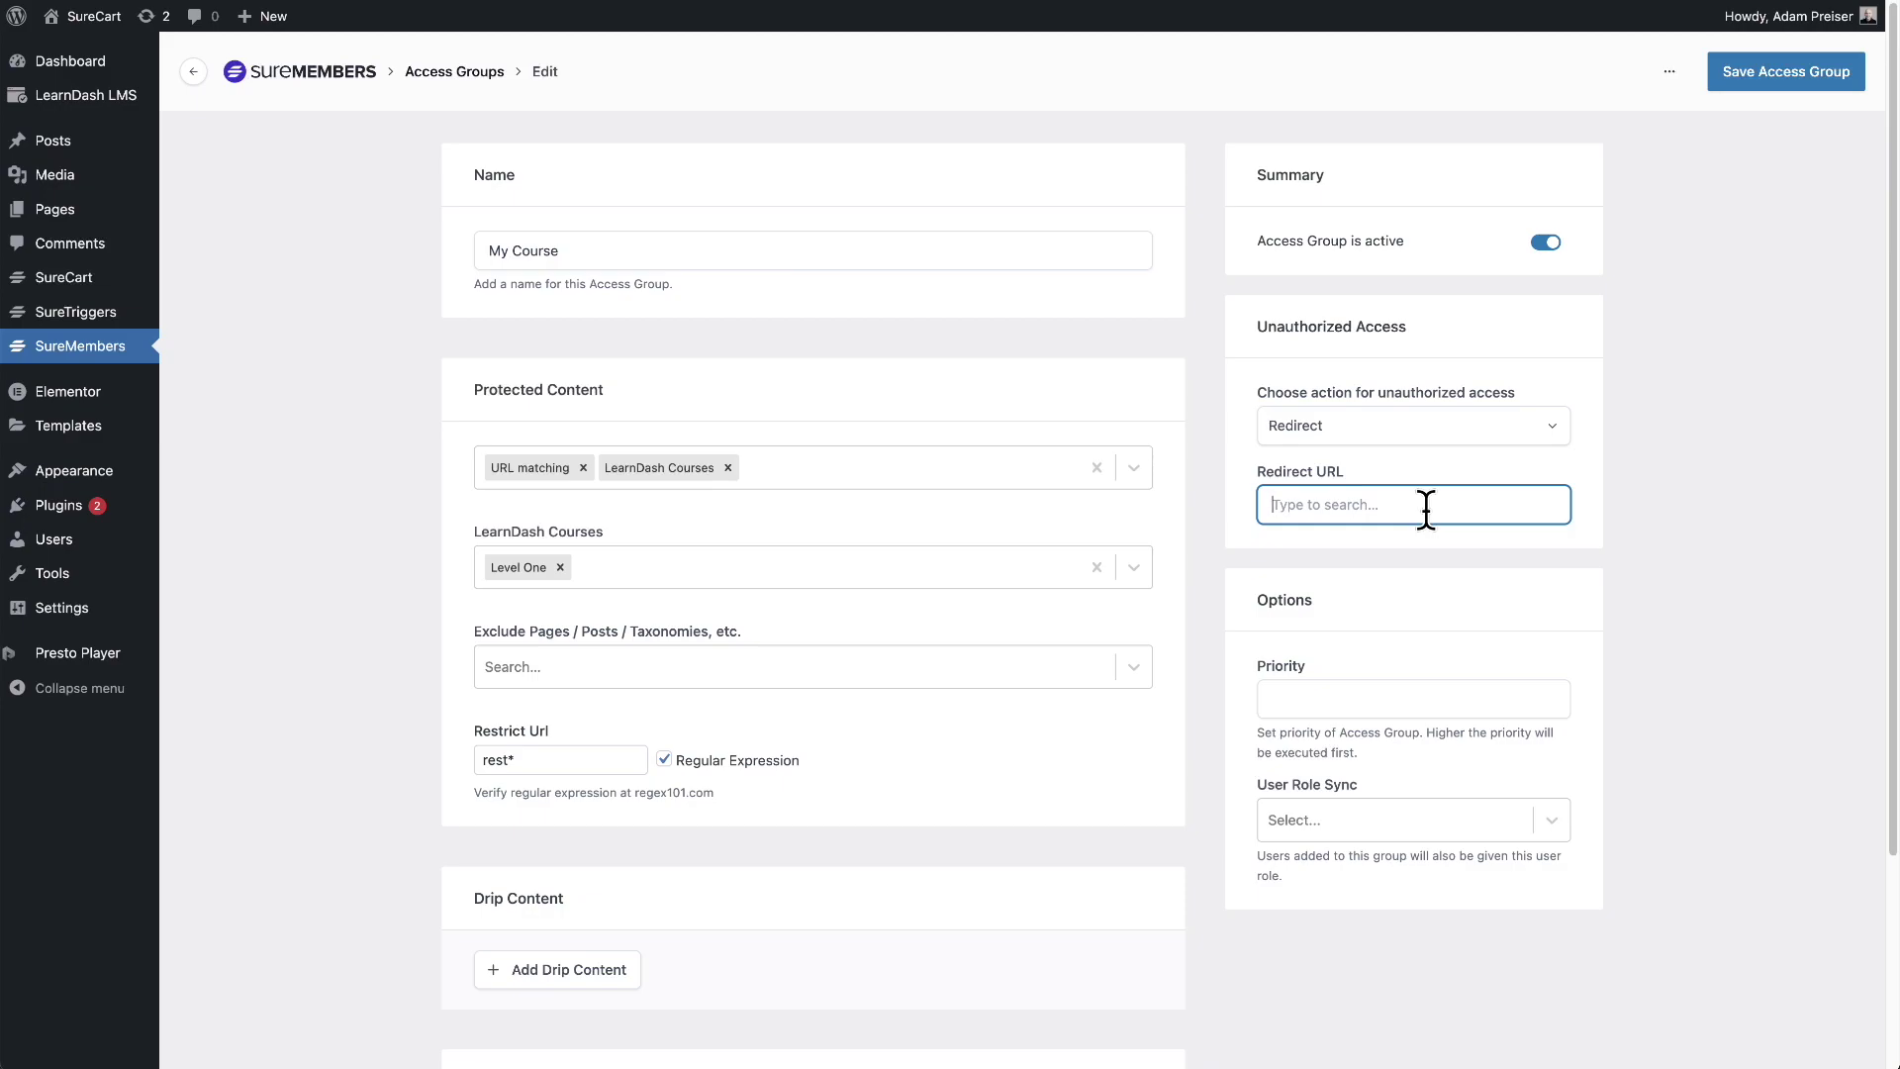
# Search the redirect URL field, choose the Free Membership page, and save the access group
pyautogui.write('che')
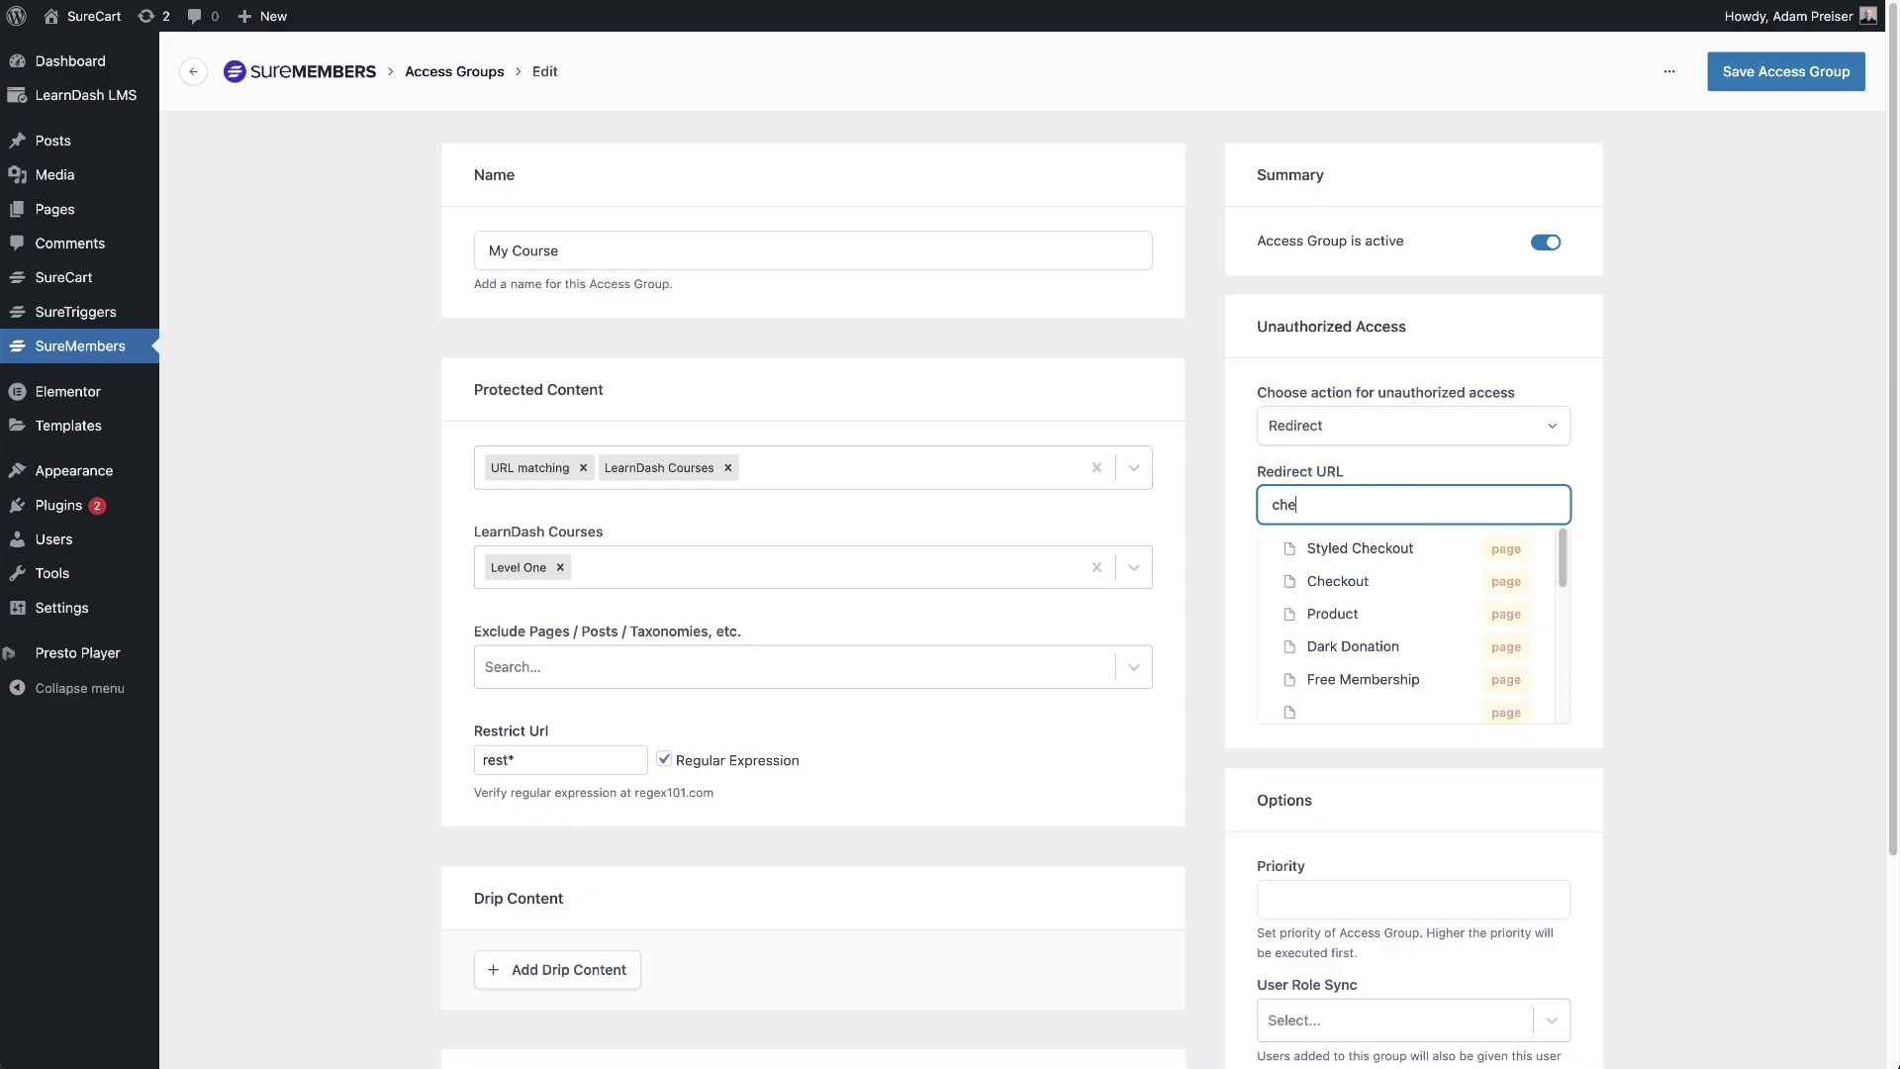
pyautogui.scroll(-10, 1464, 621)
pyautogui.scroll(10, 1465, 603)
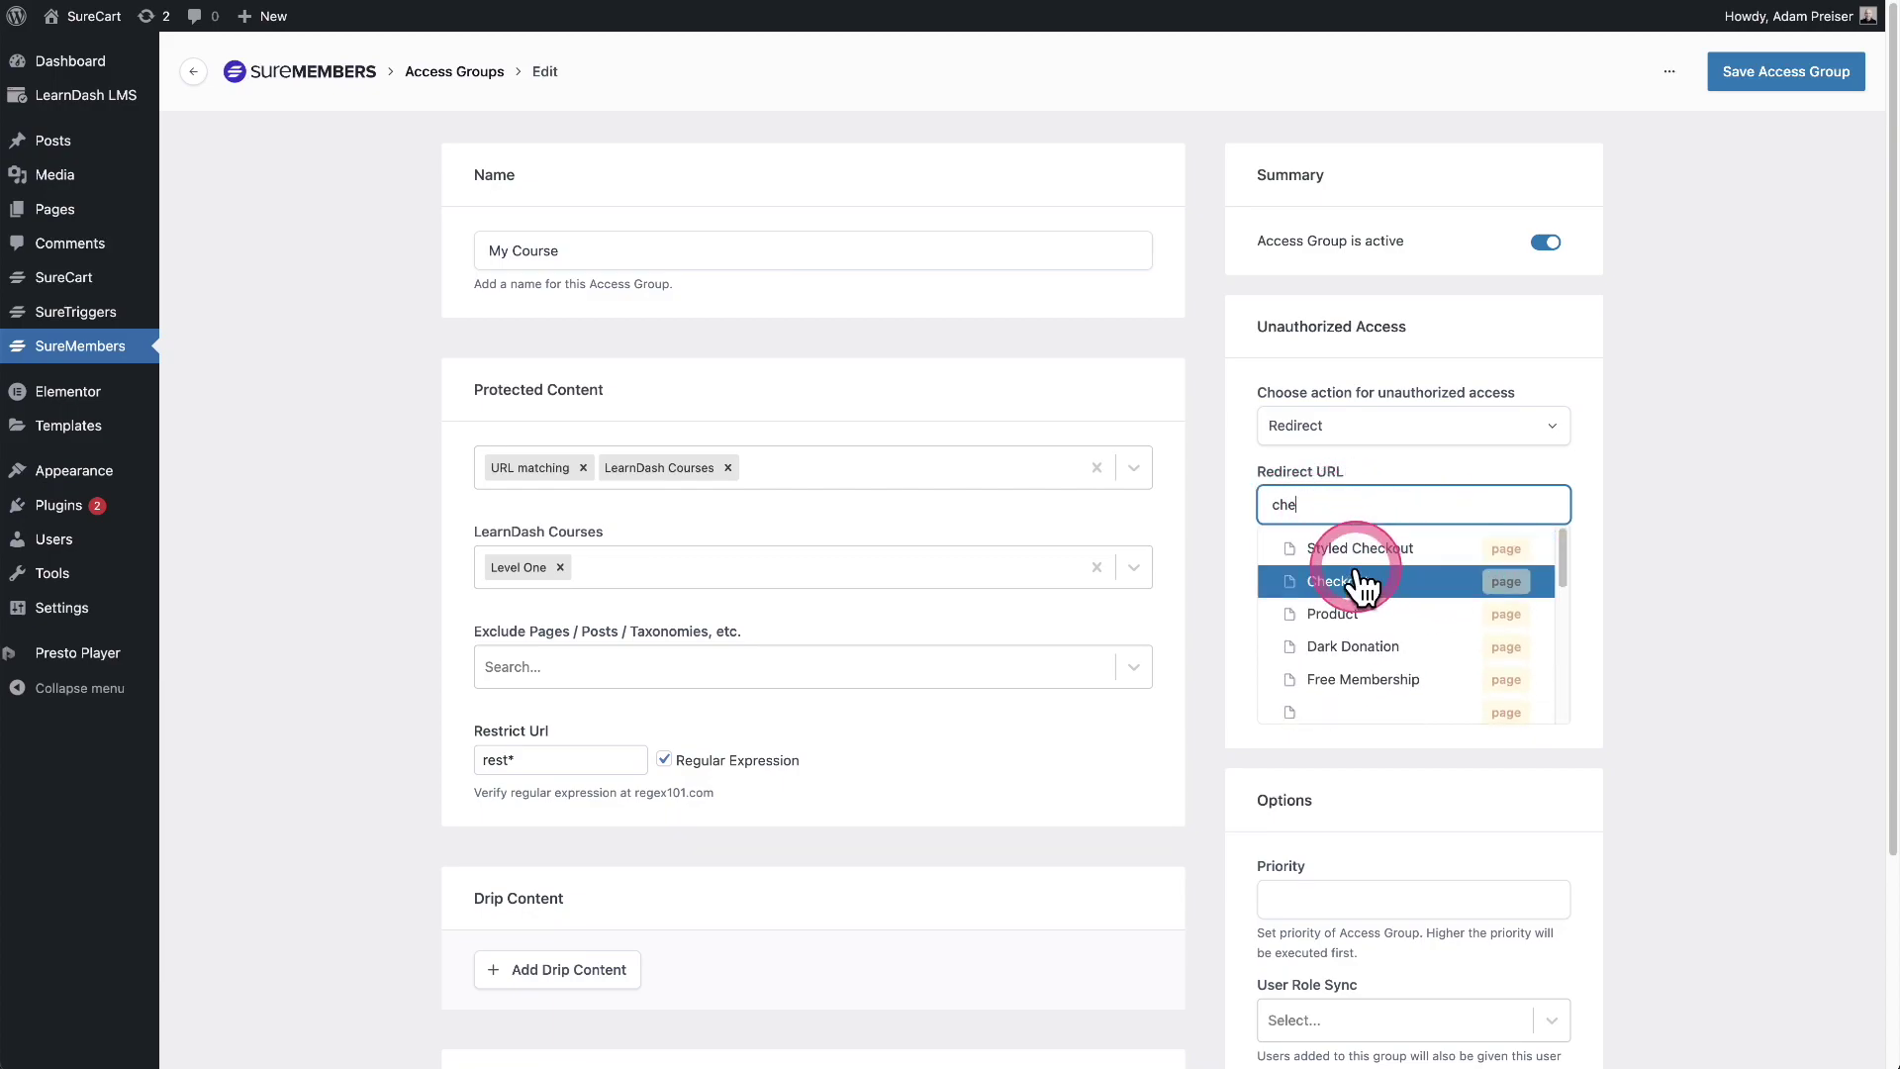
pyautogui.click(1397, 679)
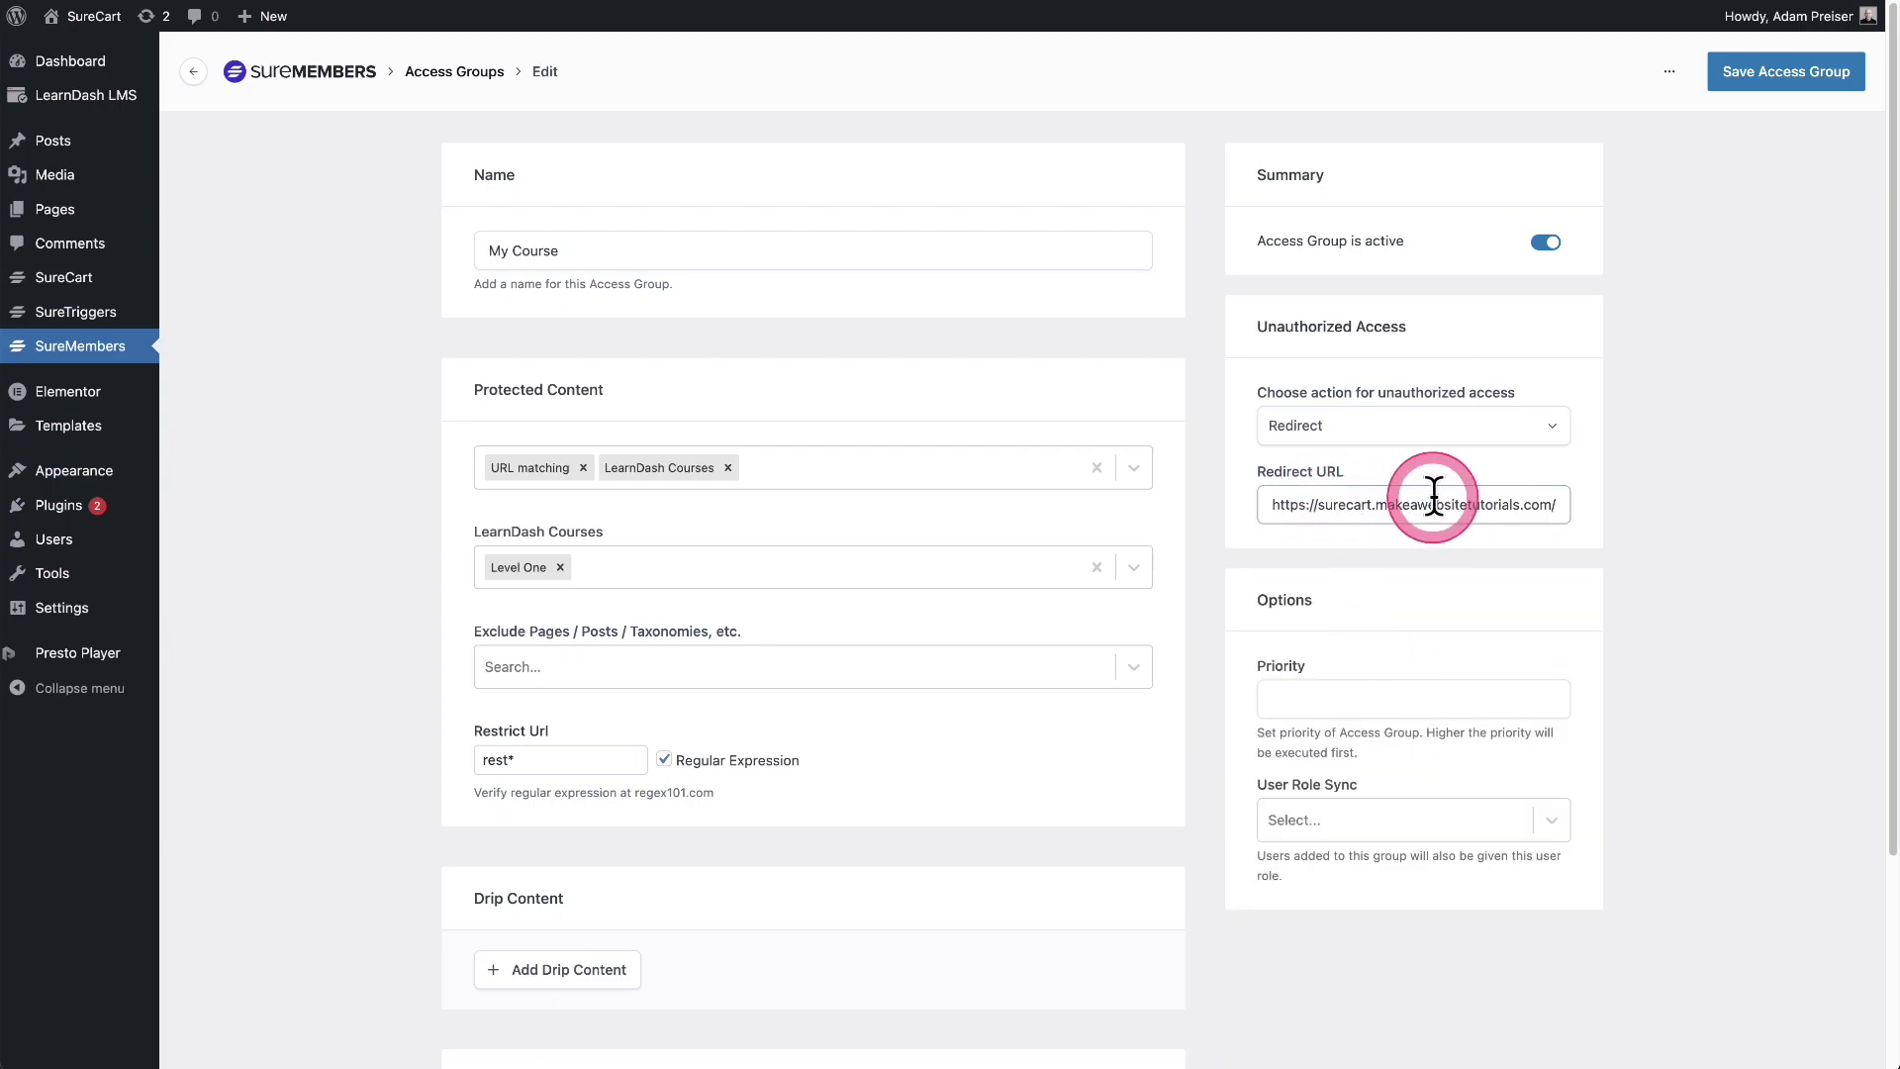
pyautogui.click(1777, 78)
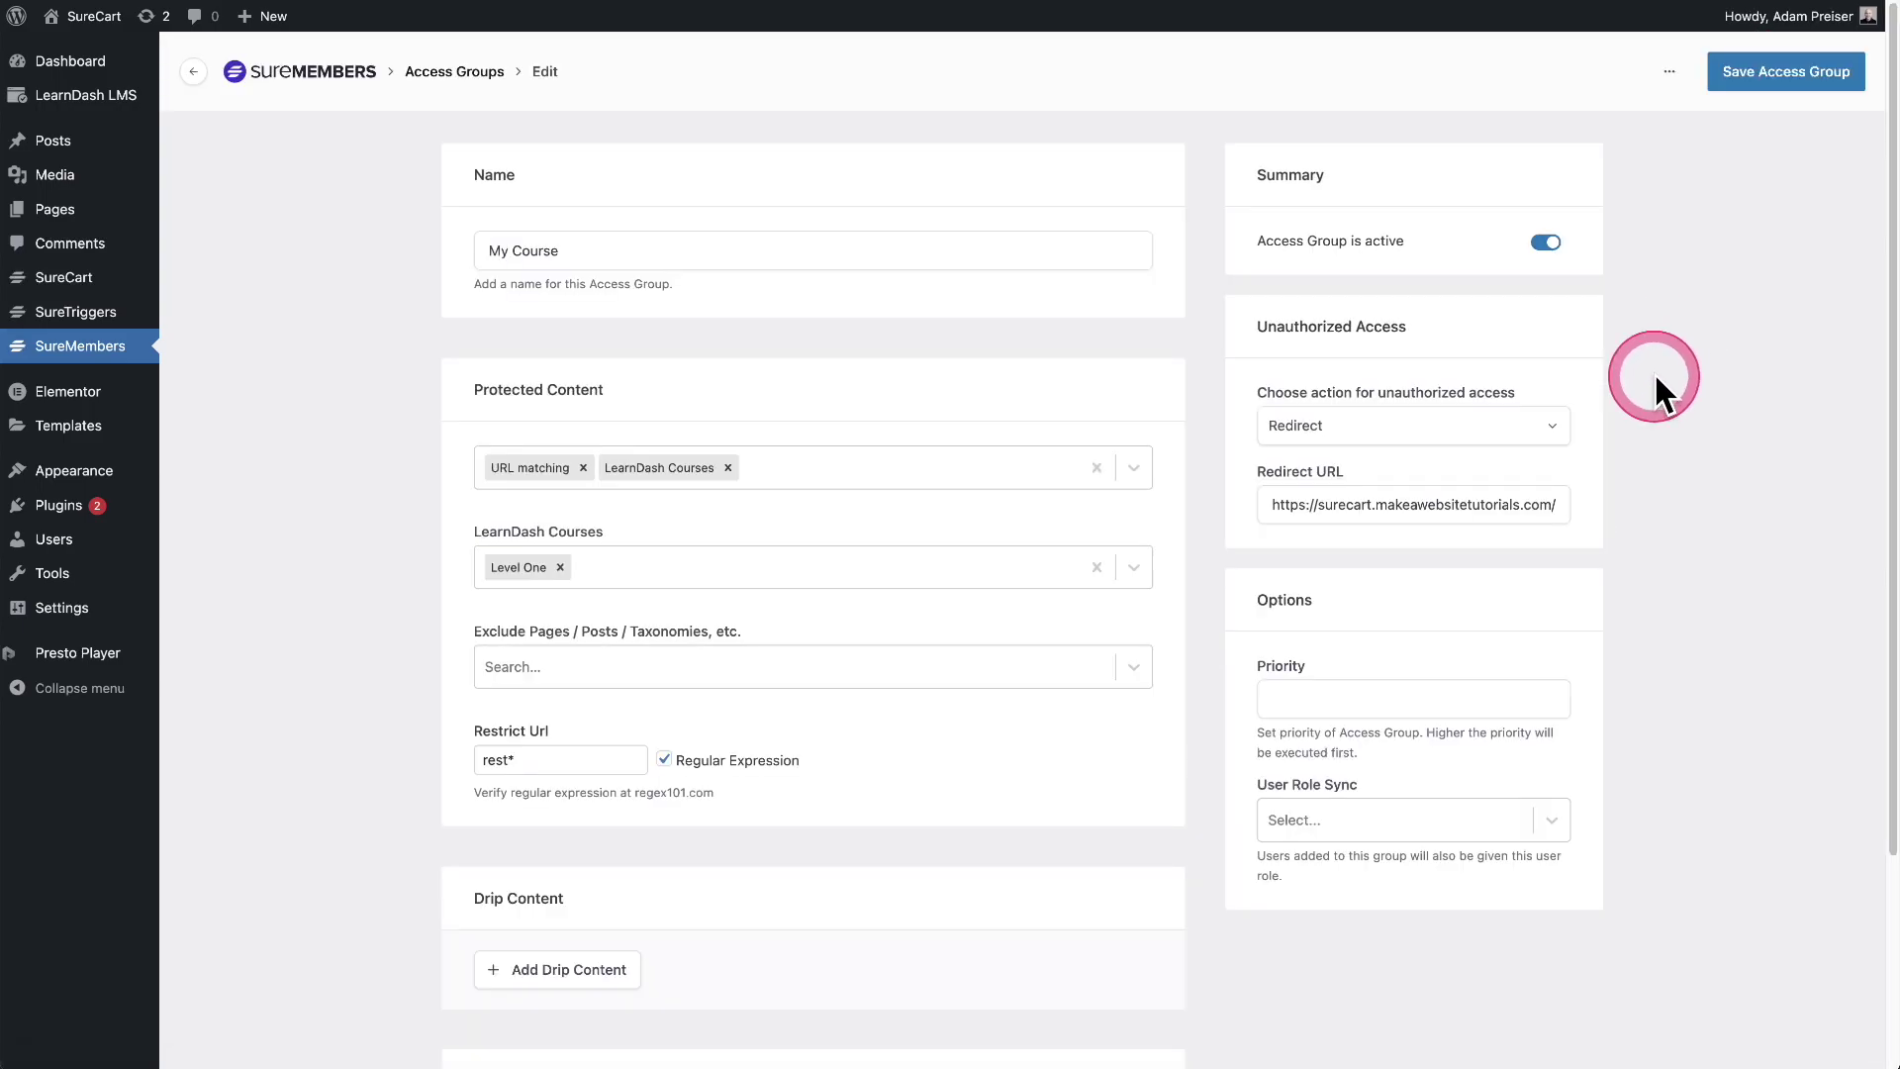